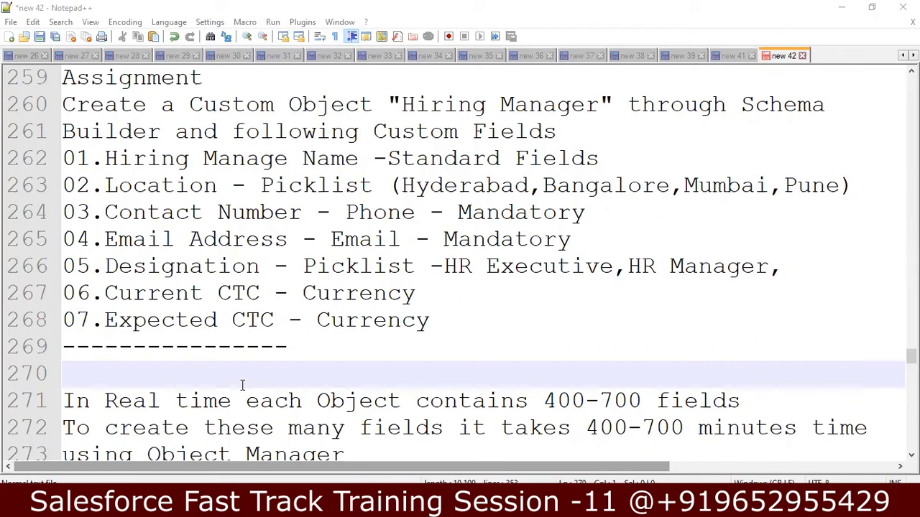
Step: Add blank lines after the 400-700 fields note and before the Schema Builder note
left_click(739, 399)
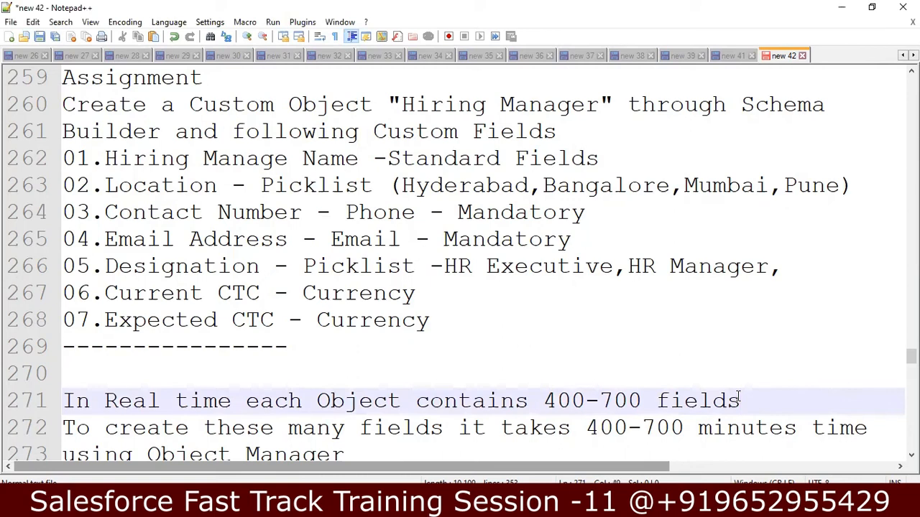
key("Return")
key("Down")
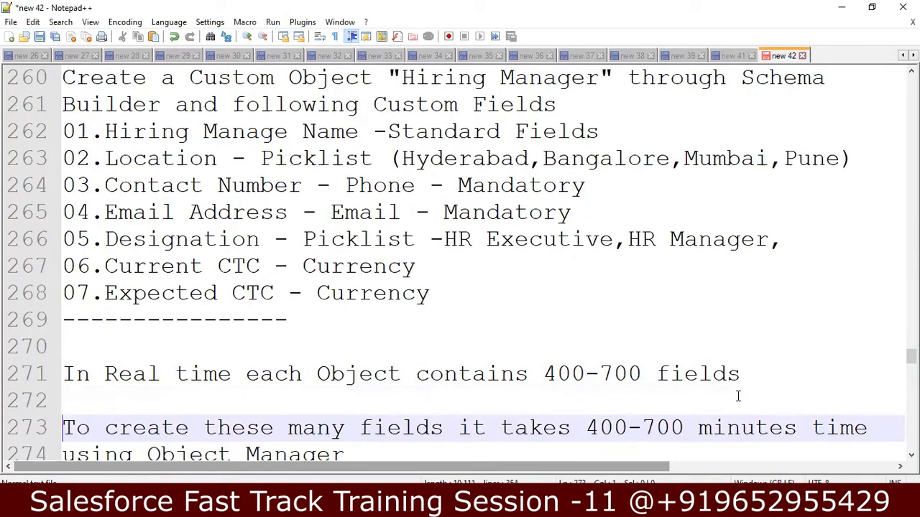
key("Down")
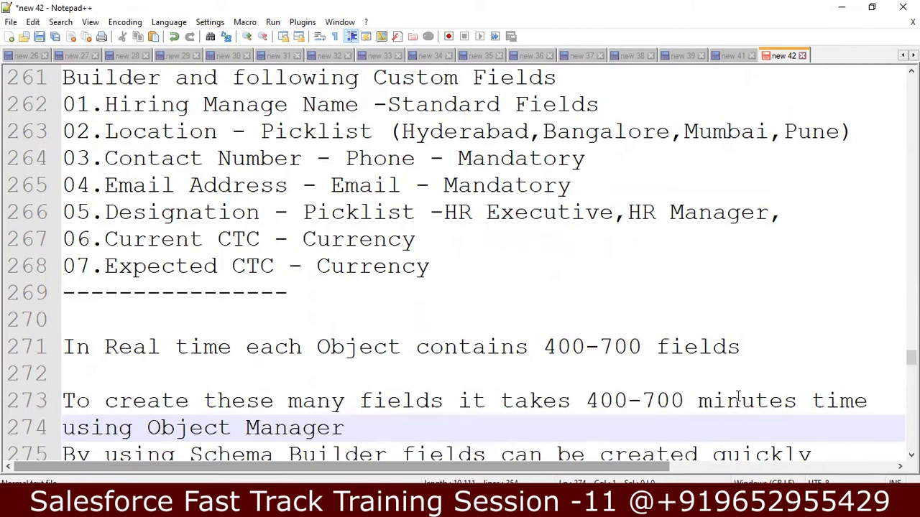
key("Down")
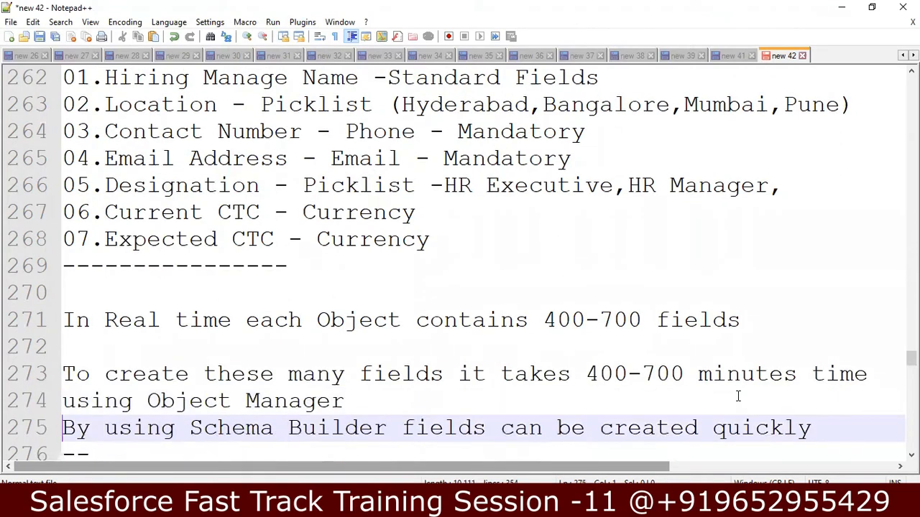
key("Return")
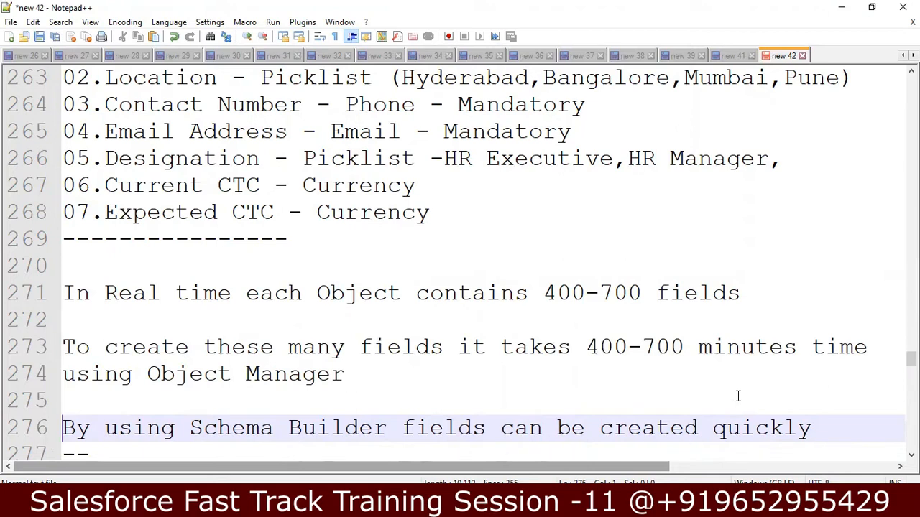
key("Down")
key("Down")
key("Down")
key("Down")
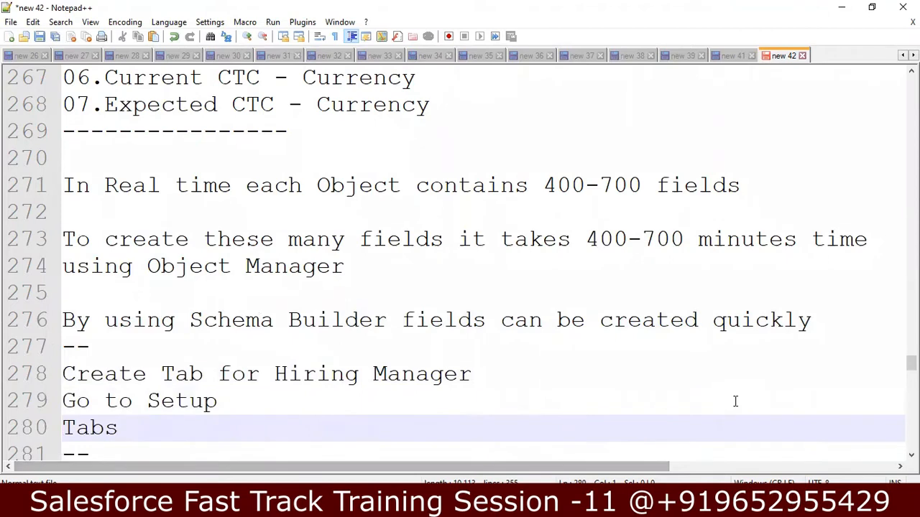
Step: Switch from the notes back to the Salesforce browser window
key("alt+Tab")
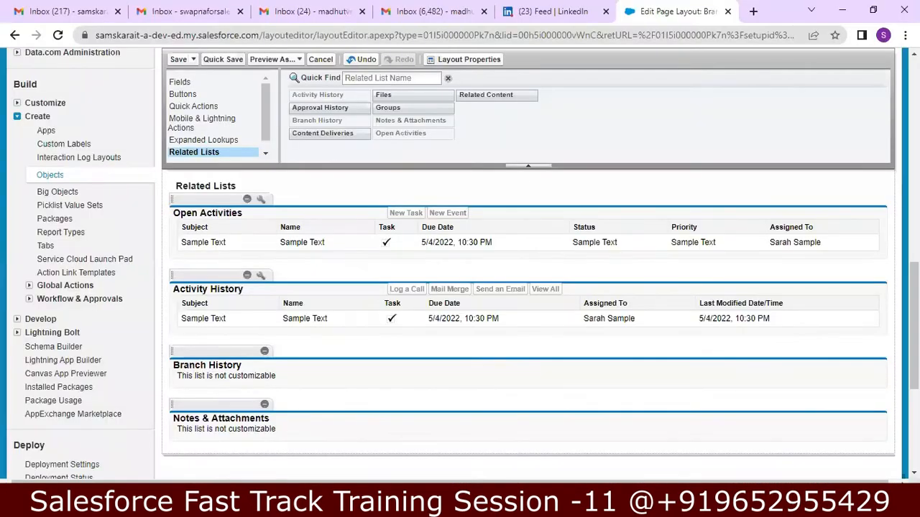
key("alt+Tab")
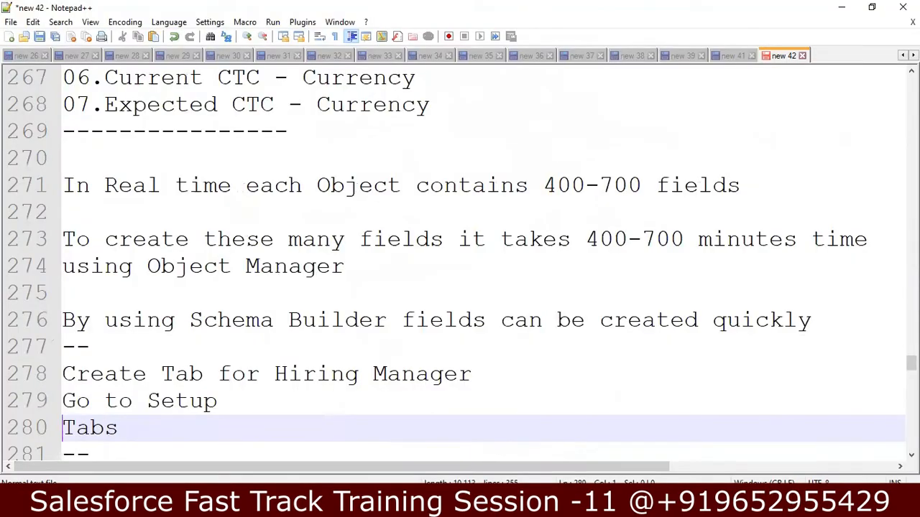
key("alt+Tab")
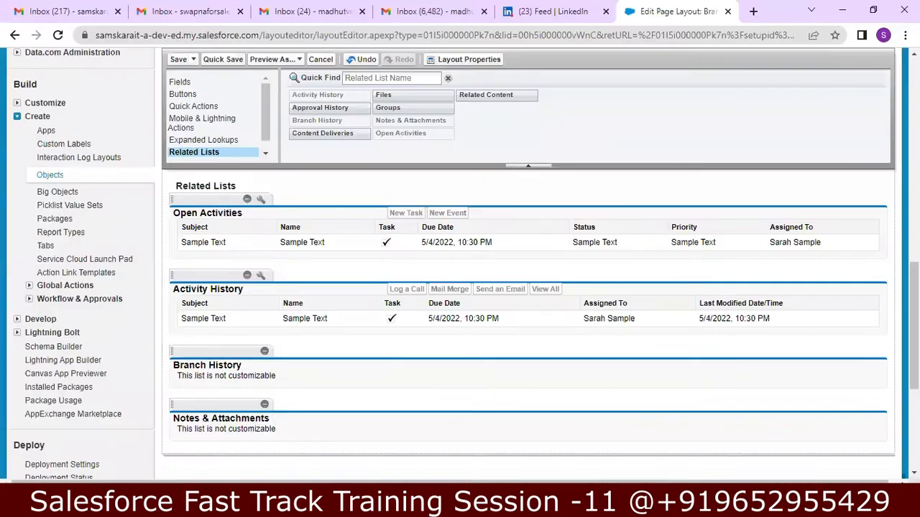
Step: Go to Setup and search Quick Find for TAB
left_click_drag(914, 309, 914, 97)
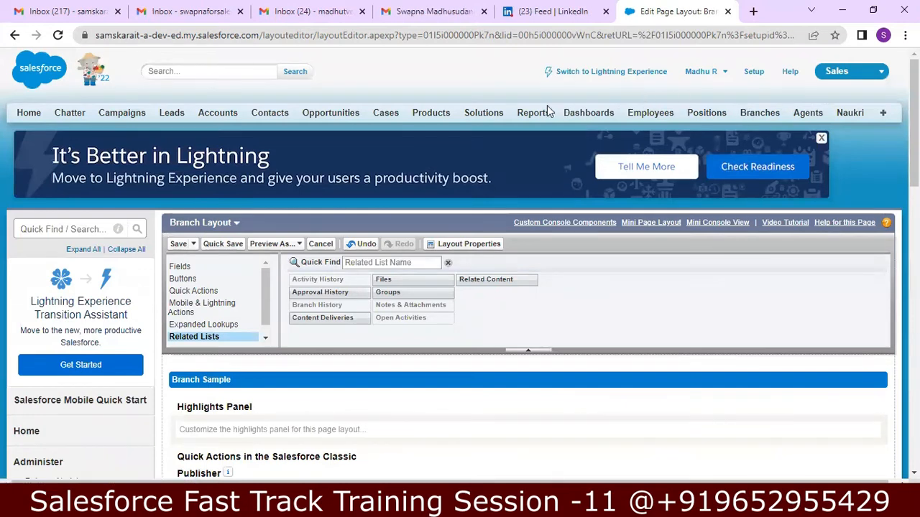
left_click(753, 72)
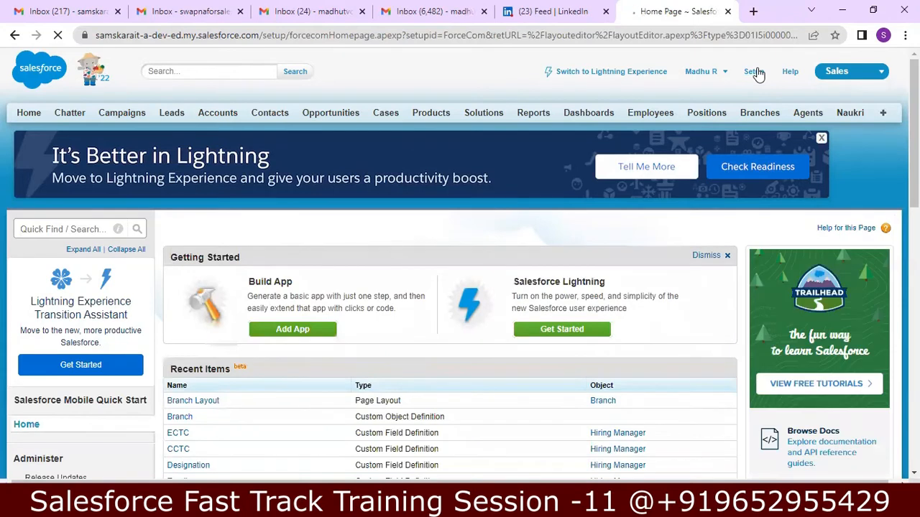
left_click(757, 73)
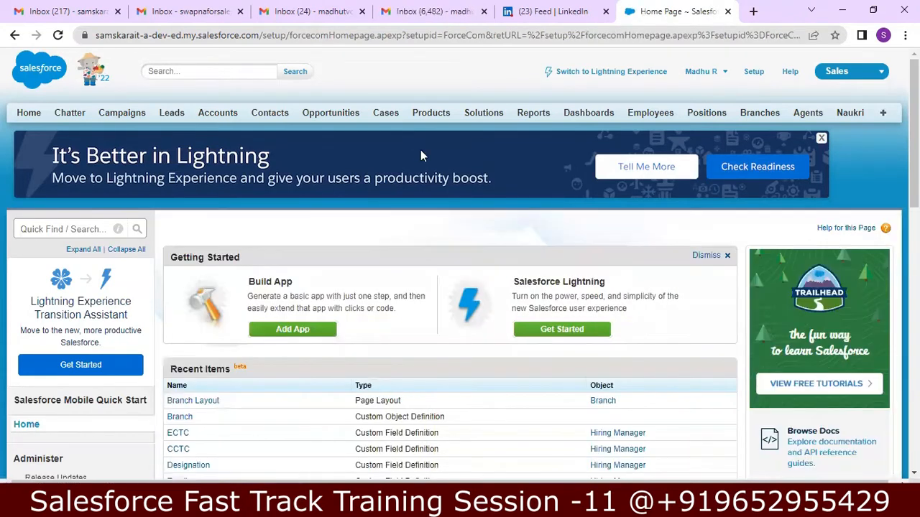
left_click(98, 228)
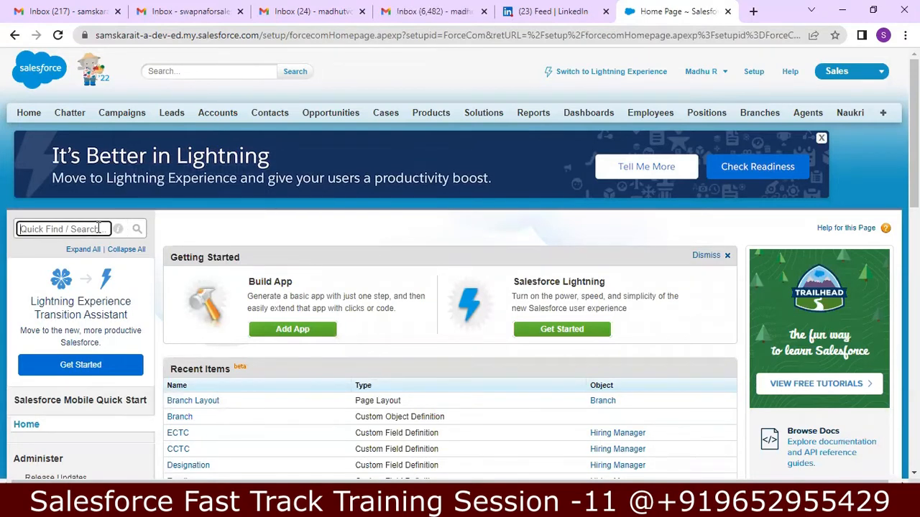
type("TAB")
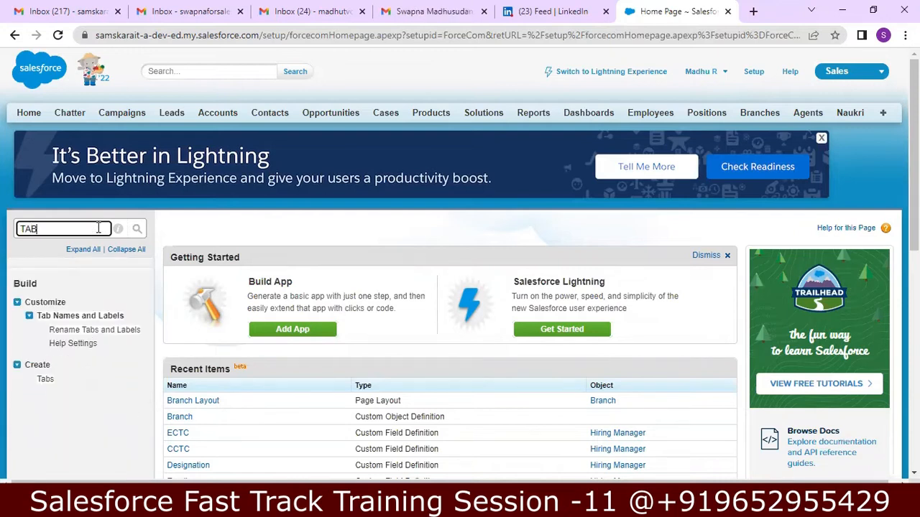
Step: Open the Custom Tabs page and start a new Custom Object Tab
left_click(43, 383)
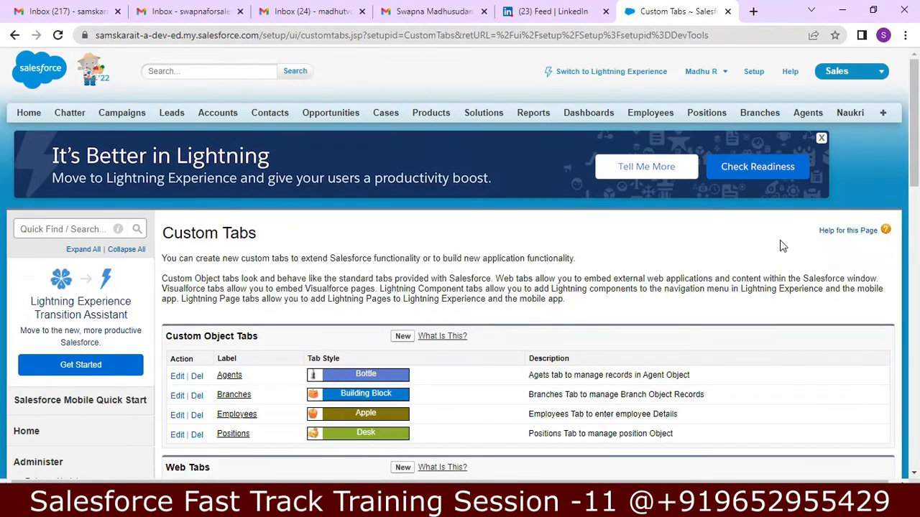
scroll(914, 143, "down", 2)
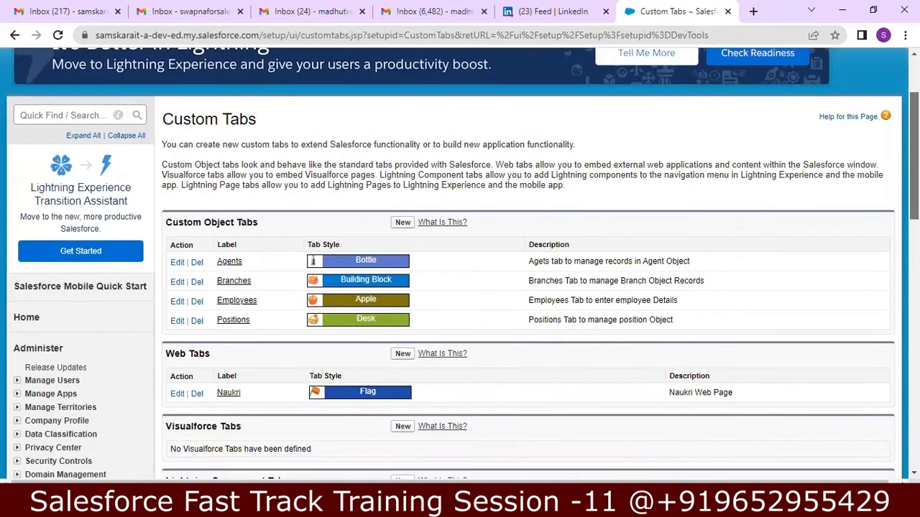
scroll(693, 204, "down", 4)
scroll(694, 205, "up", 3)
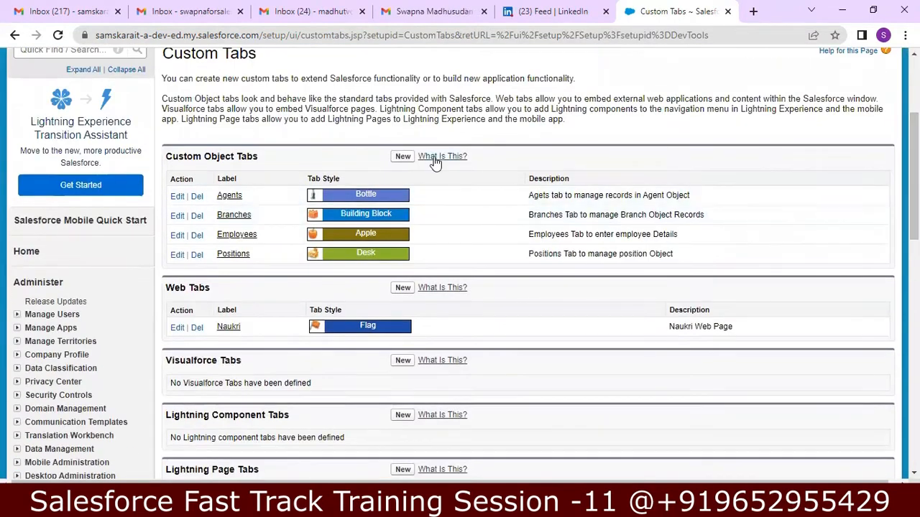
left_click(401, 158)
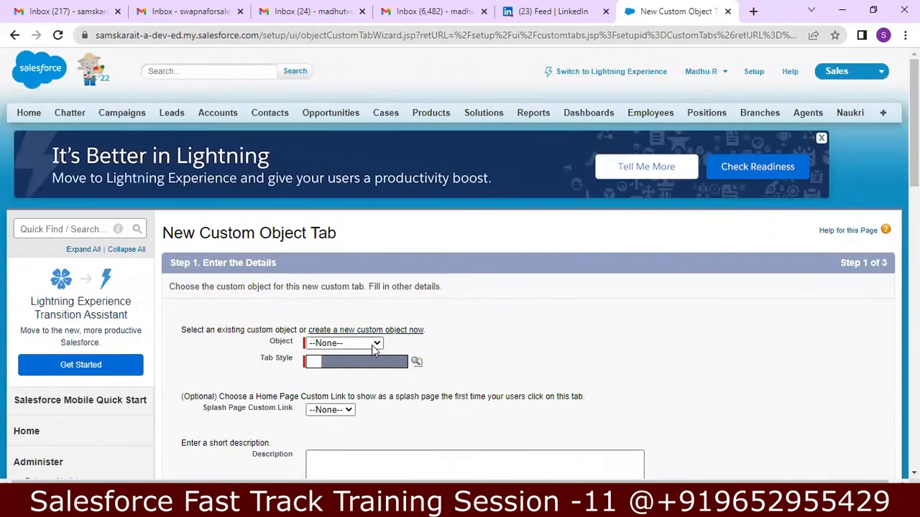
Step: Set the tab's object to Hiring Manager with the Computer tab style
left_click(372, 344)
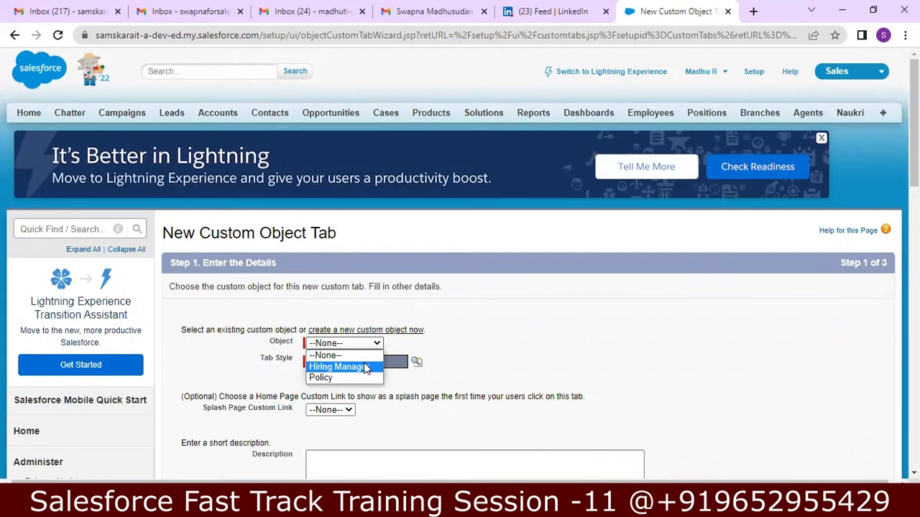
left_click(364, 367)
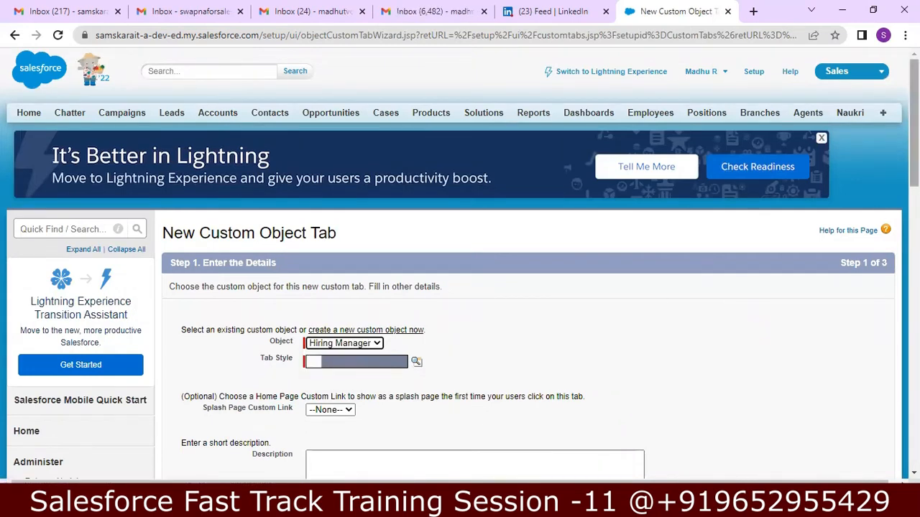
scroll(460, 240, "down", 3)
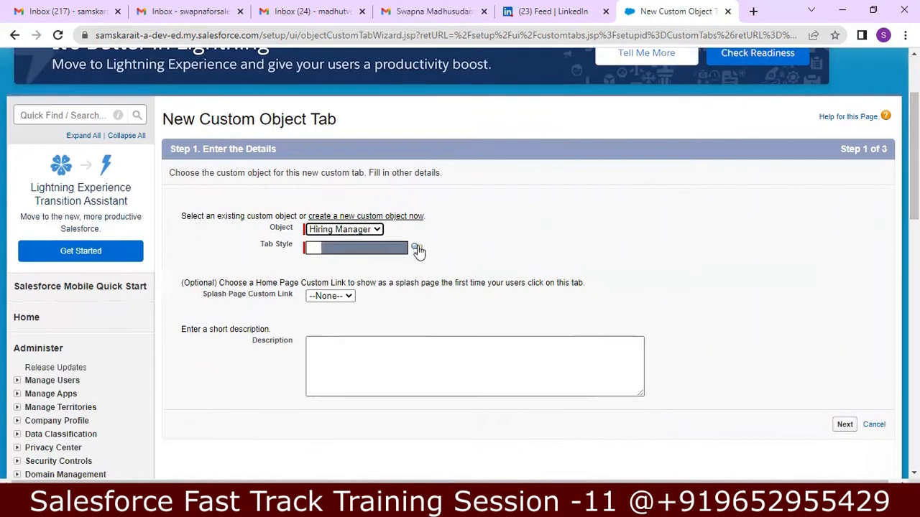
left_click(416, 248)
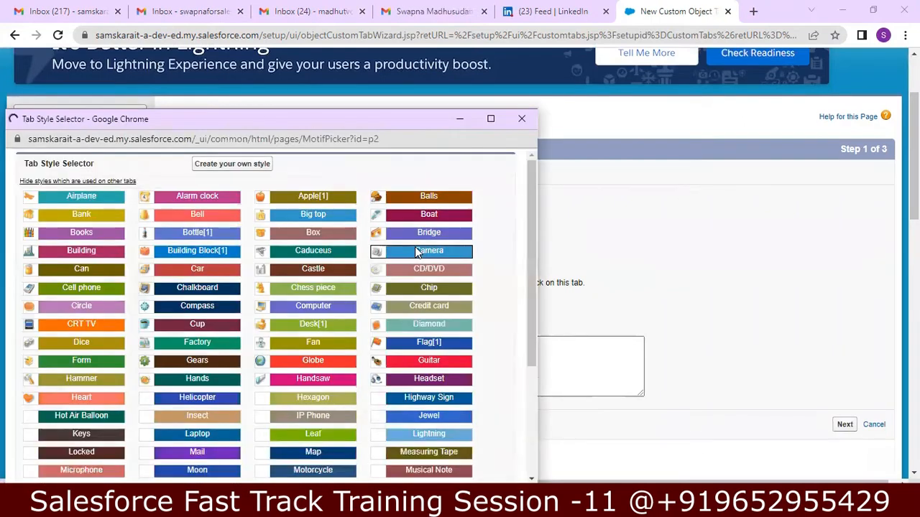
left_click(311, 310)
Step: Enter the description about managing records in the Hiring Manager object and continue to Step 2
left_click(365, 352)
type("H")
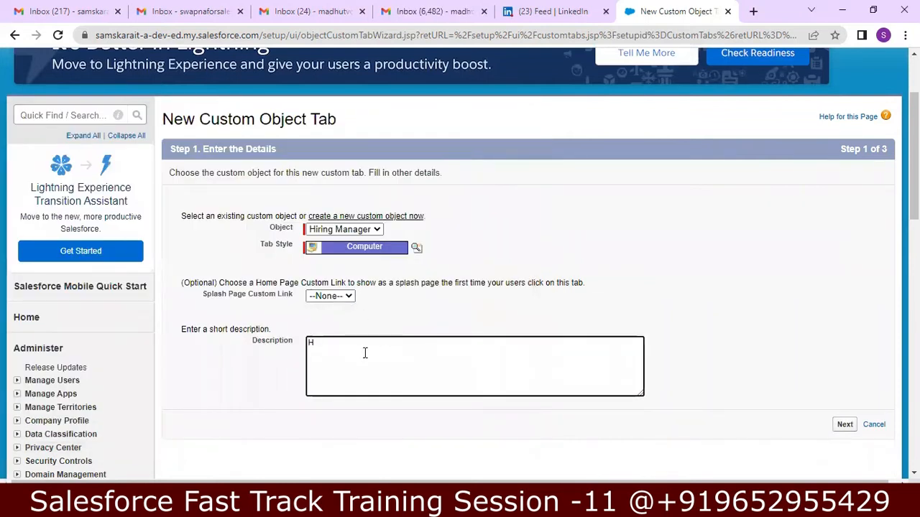
type("iring Man")
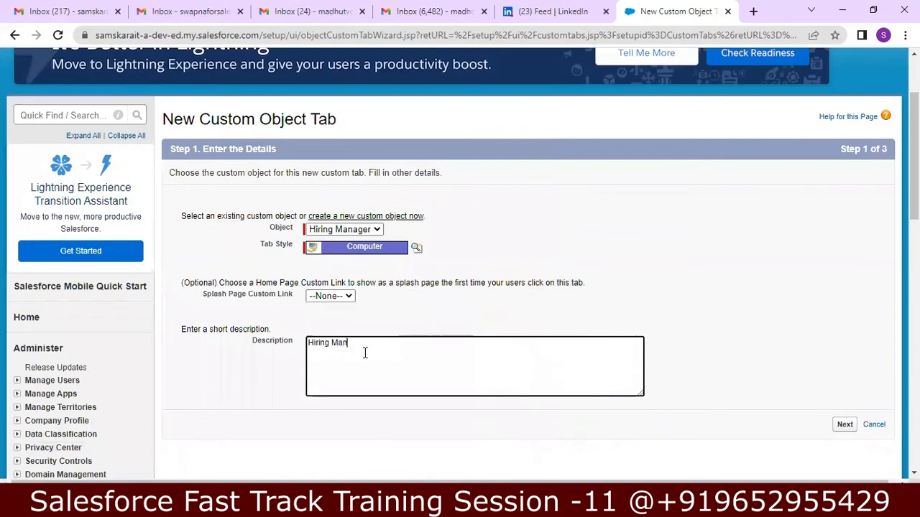
type("ager Tab")
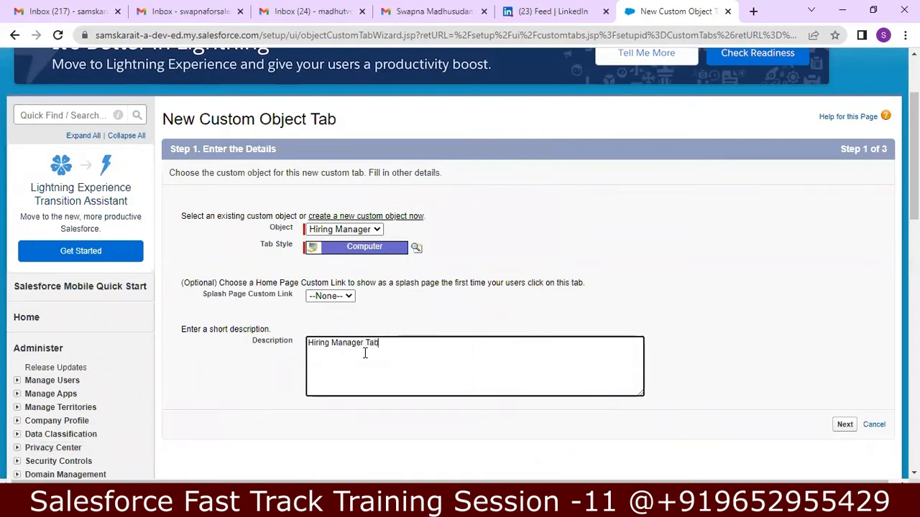
type(" to manager")
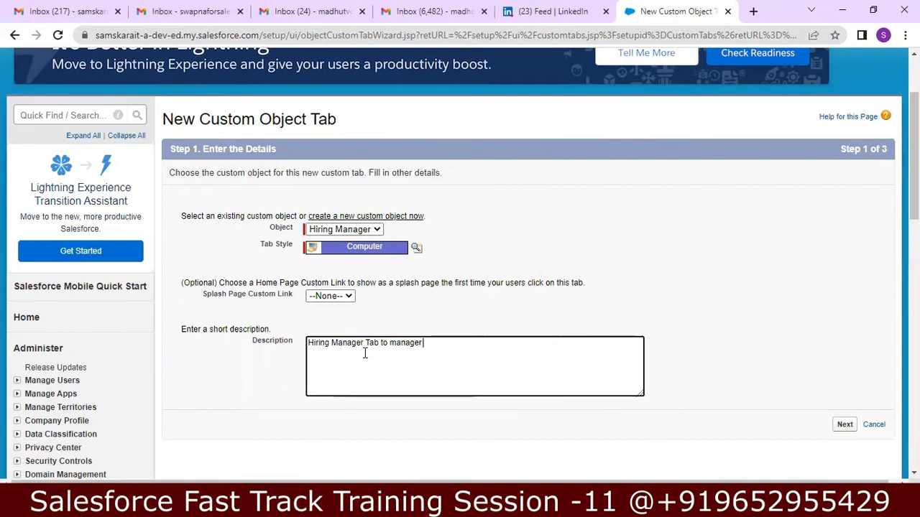
key("BackSpace")
type("Re")
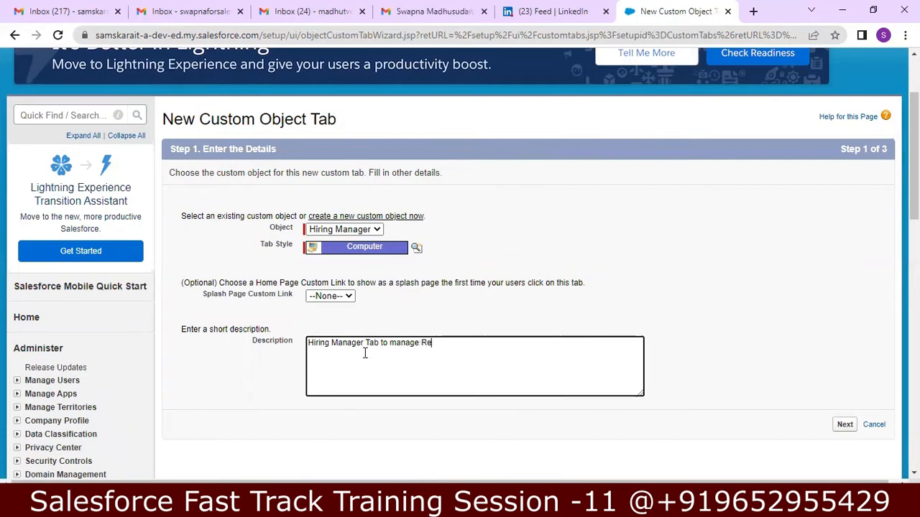
type("cords in H")
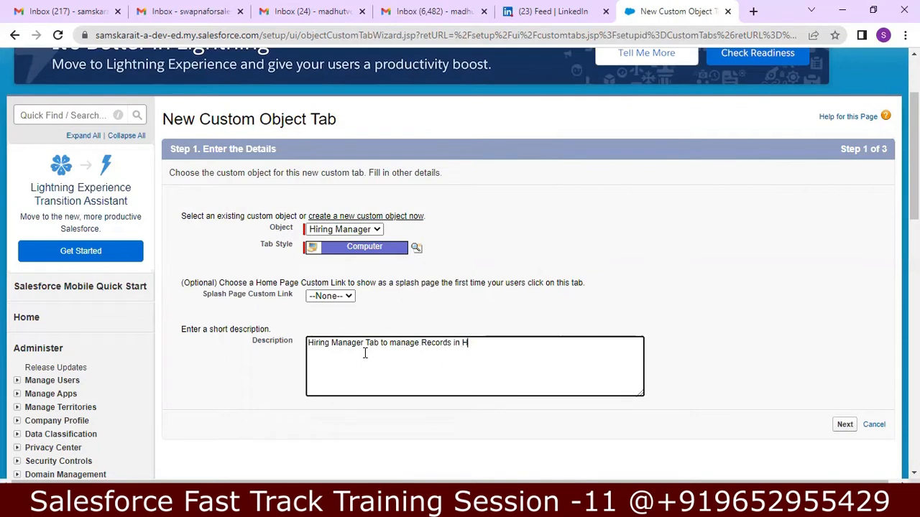
type("righing Manage")
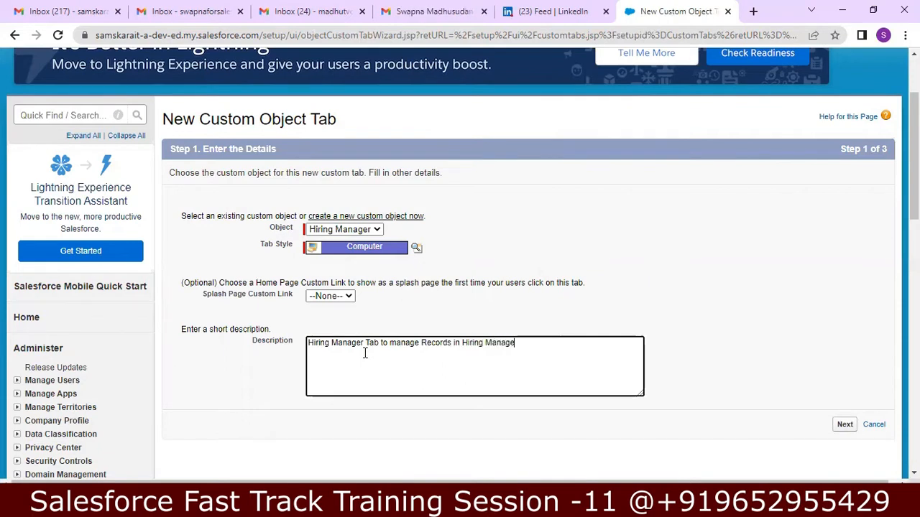
type("r Object")
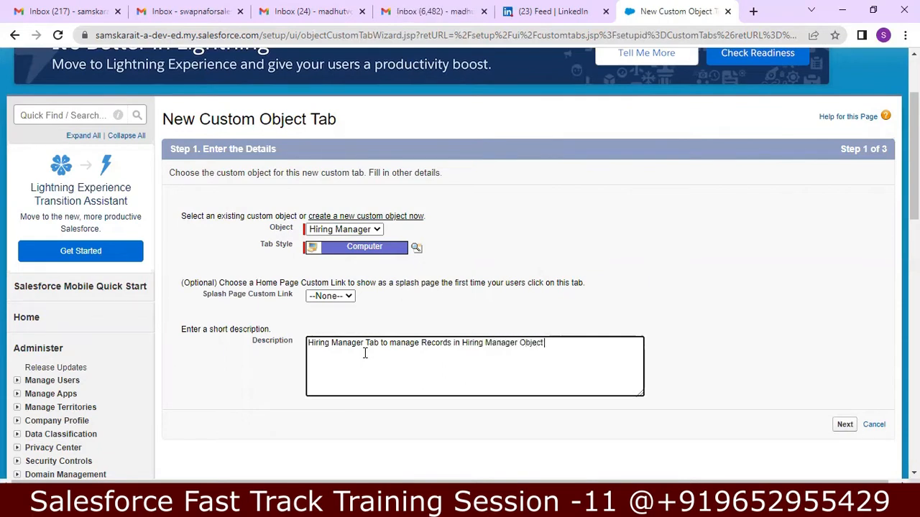
left_click(842, 424)
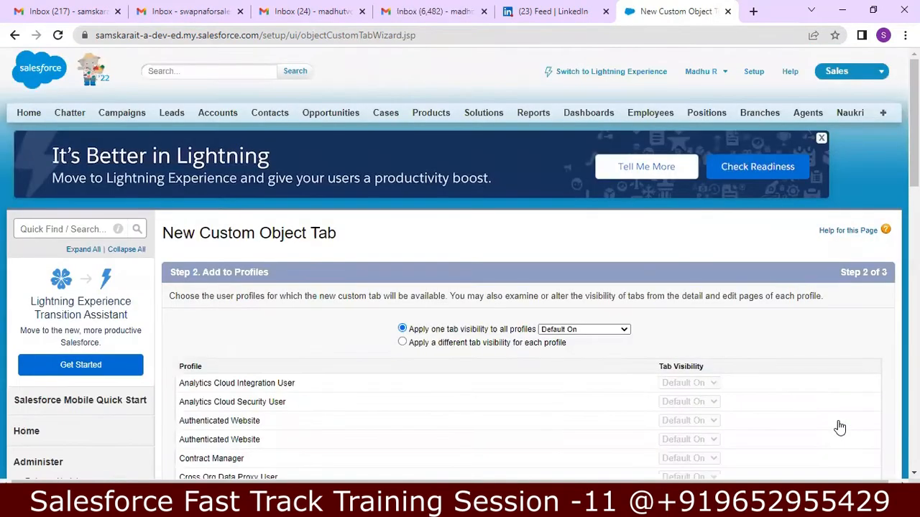
Step: Keep the tab Default On for all profiles and included in all custom apps, then save it
scroll(838, 426, "down", 2)
scroll(460, 264, "down", 5)
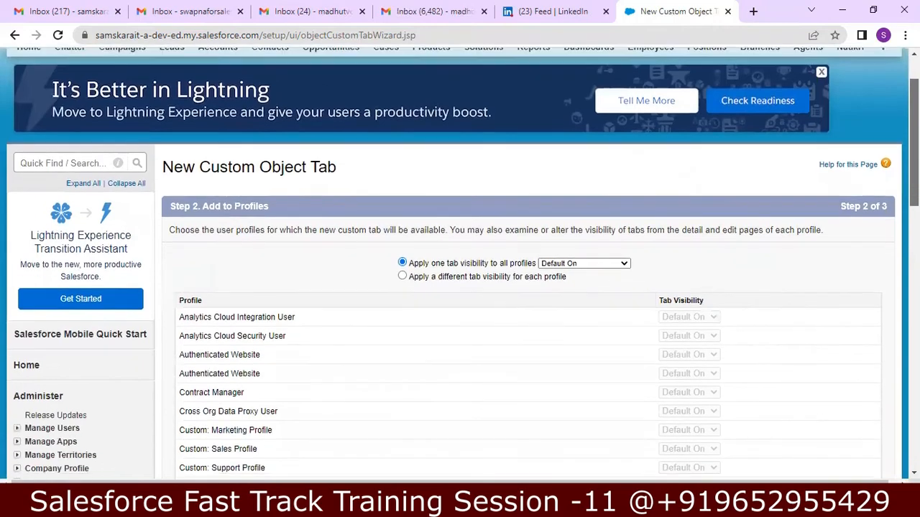
scroll(460, 263, "down", 4)
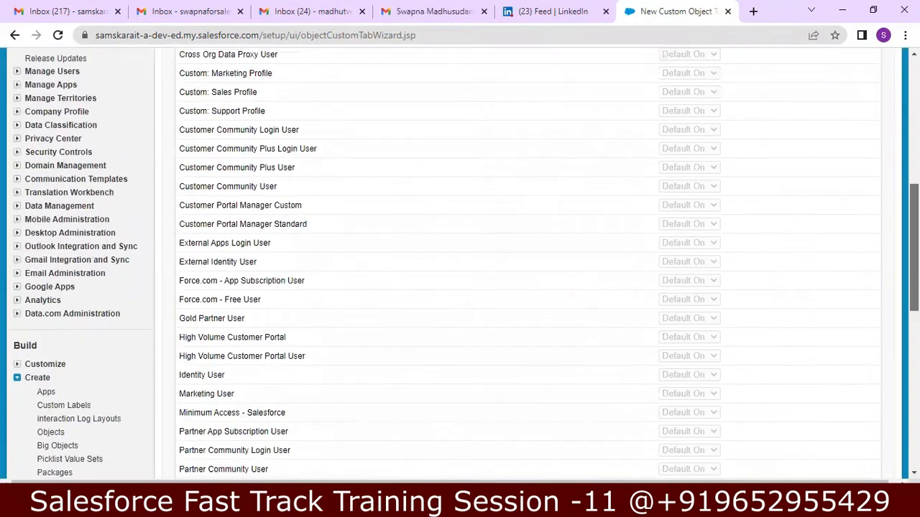
scroll(460, 263, "up", 8)
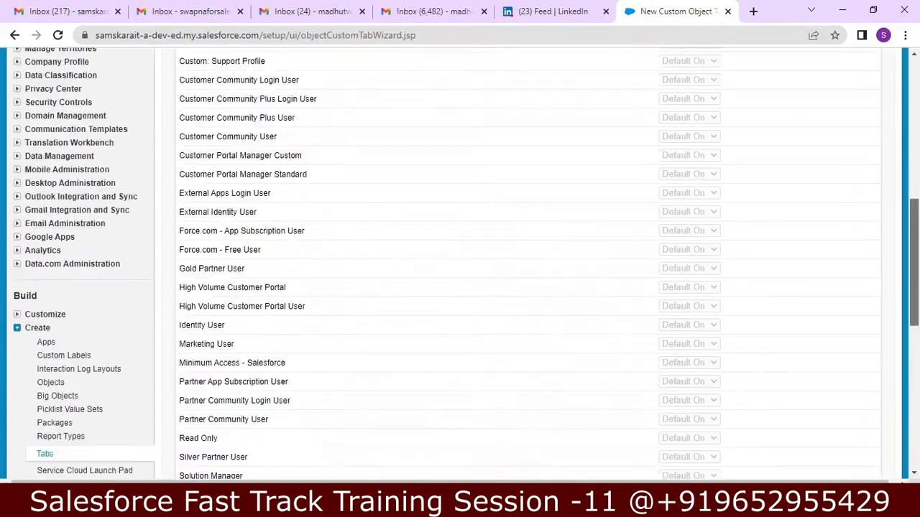
scroll(862, 336, "down", 9)
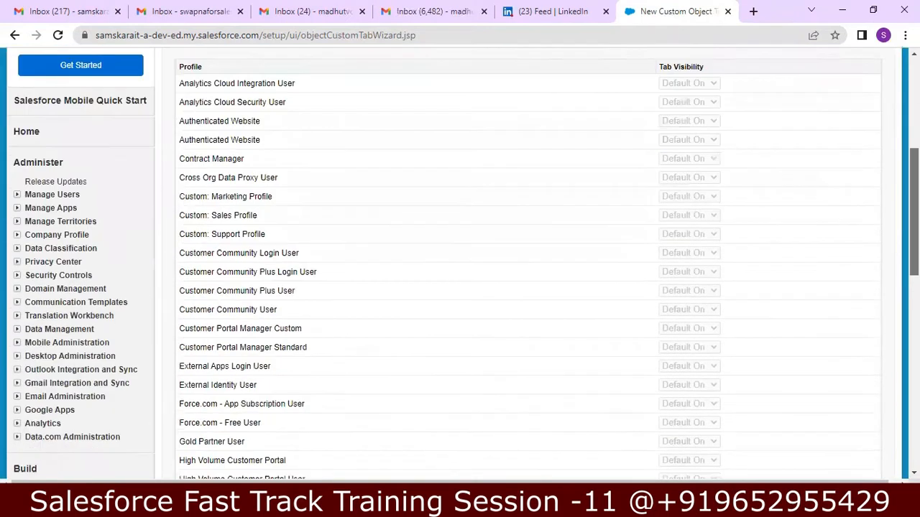
left_click(845, 308)
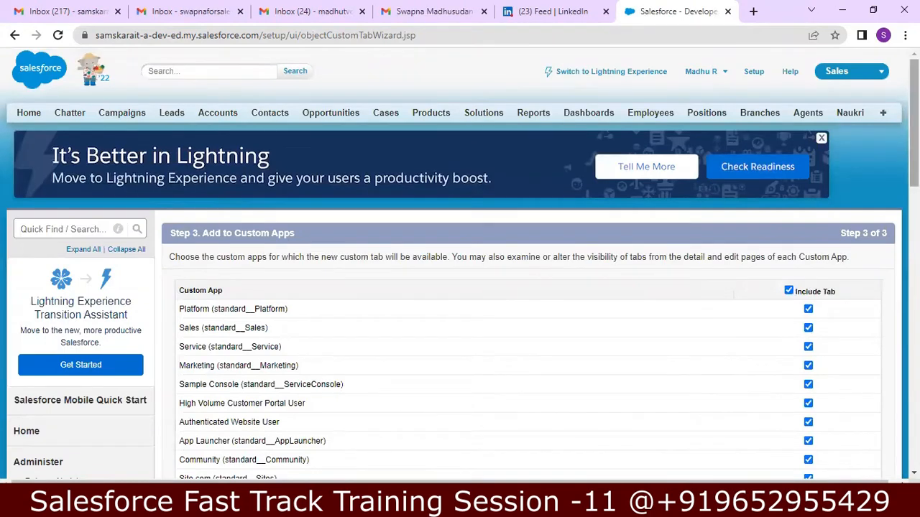
left_click_drag(914, 122, 914, 220)
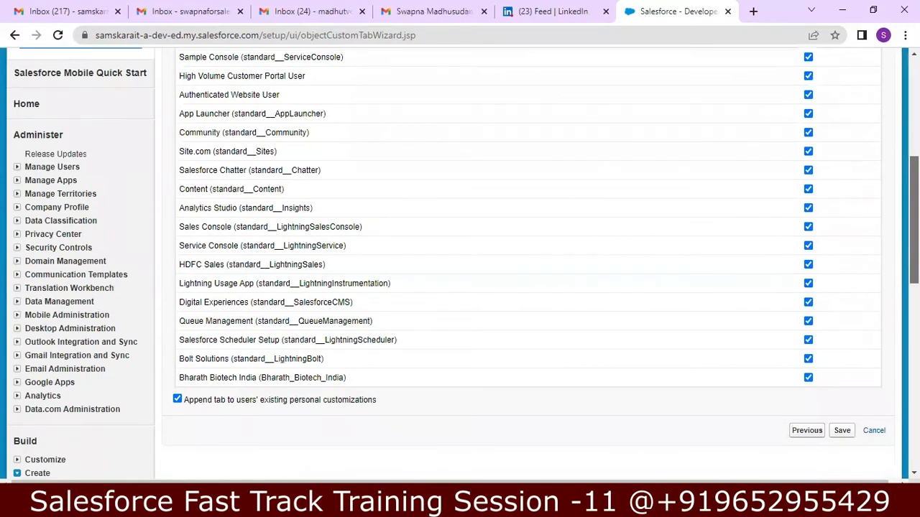
left_click_drag(914, 219, 914, 212)
left_click(841, 457)
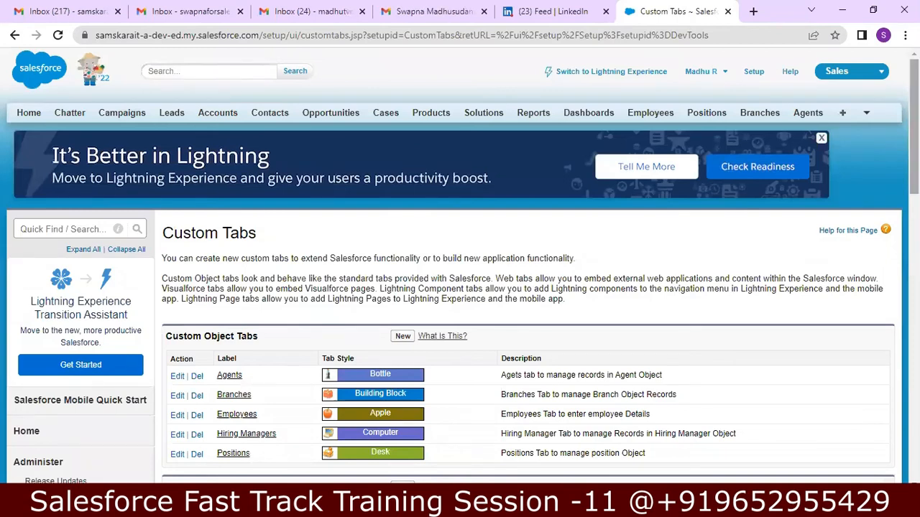
Step: Open the Hiring Managers tab from the overflow list and start a new Hiring Manager record
mouse_move(914, 127)
left_mouse_down()
mouse_move(913, 135)
mouse_move(913, 127)
left_mouse_up()
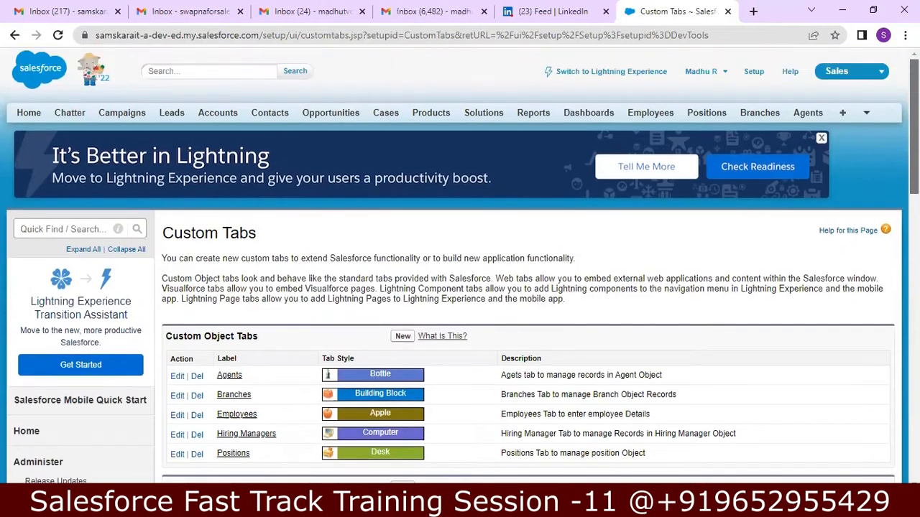
left_click(866, 116)
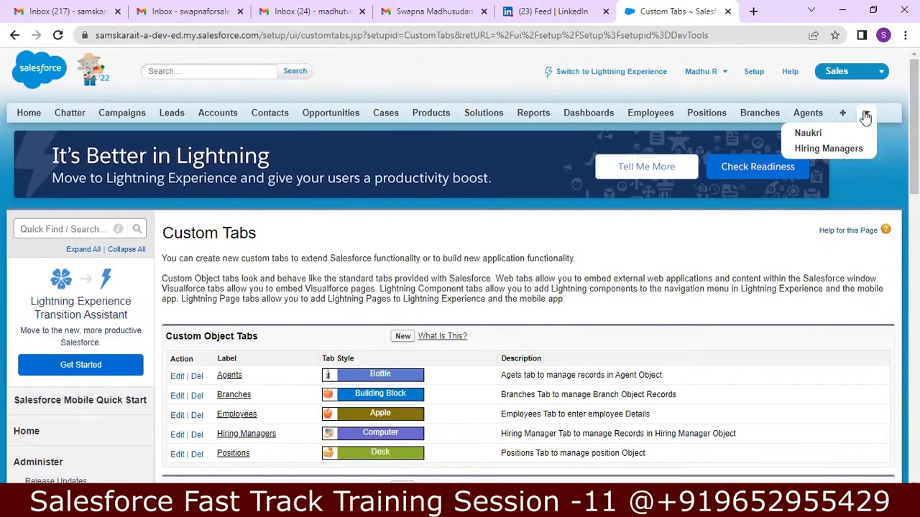
left_click(826, 148)
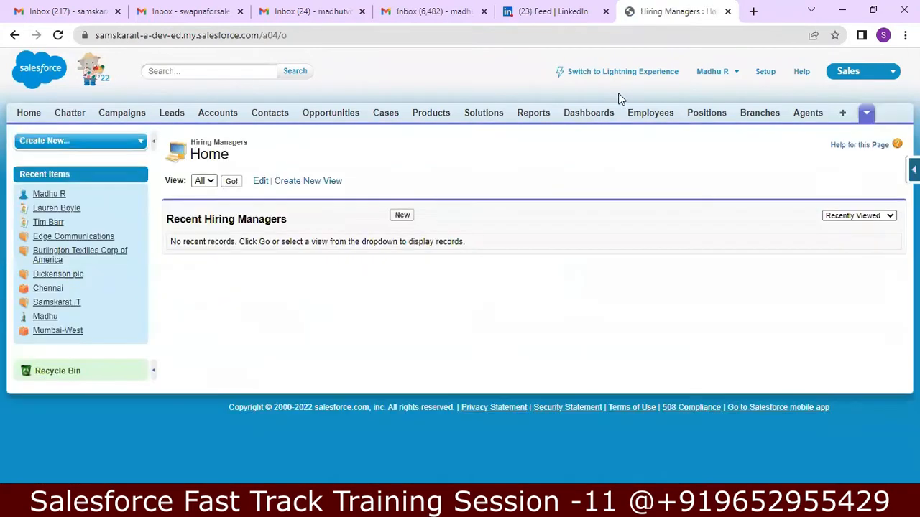
left_click(401, 216)
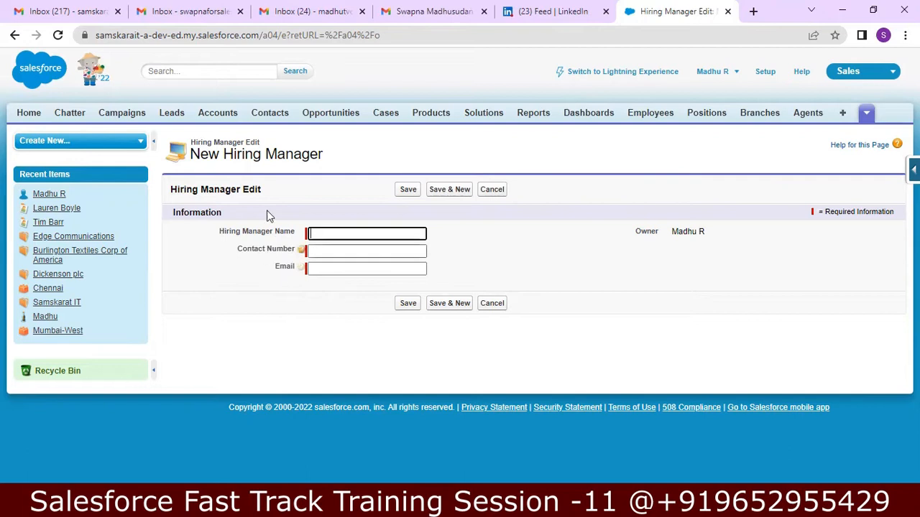
left_click_drag(579, 93, 763, 75)
Step: Search Setup for 'schema' and open Schema Builder to view the Hiring Manager object's fields
left_click(764, 75)
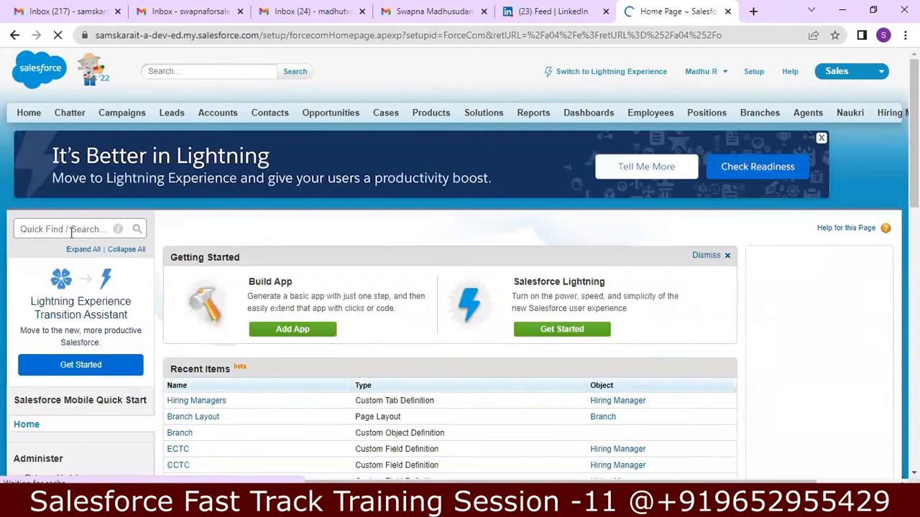
left_click(64, 229)
type("s")
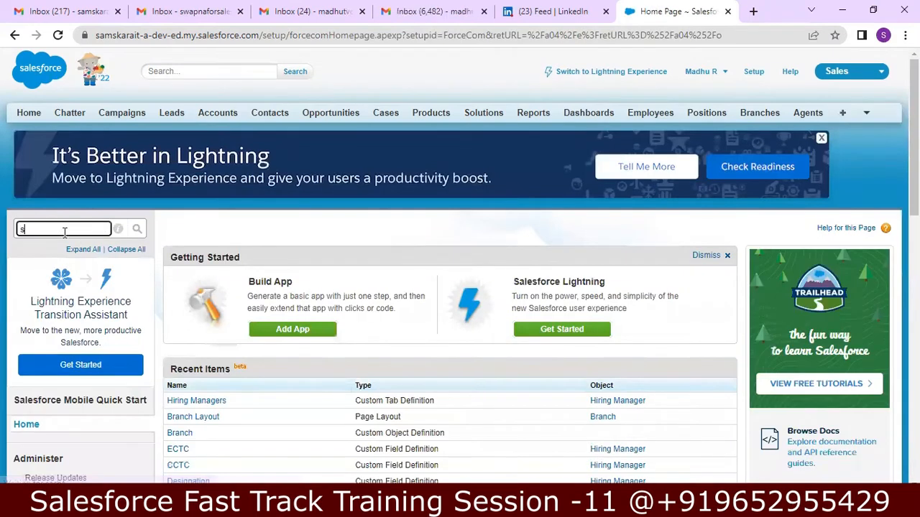
type("chema")
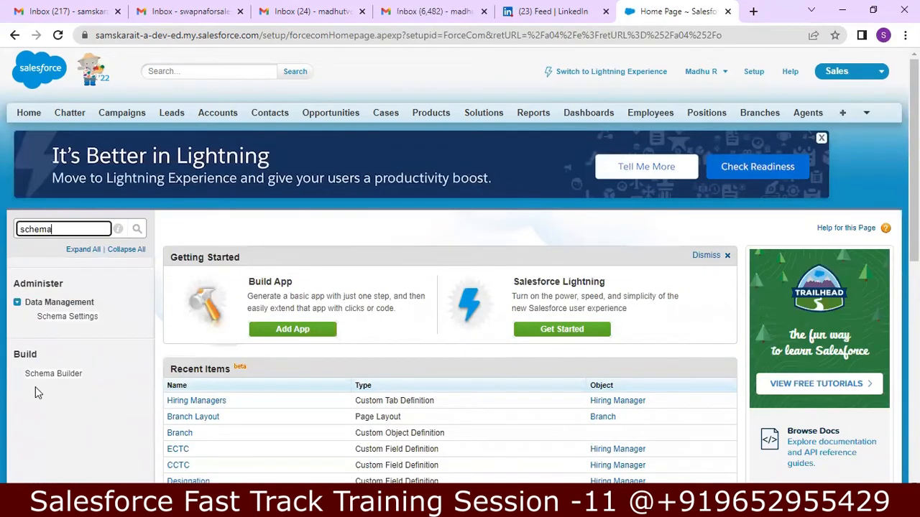
left_click(44, 375)
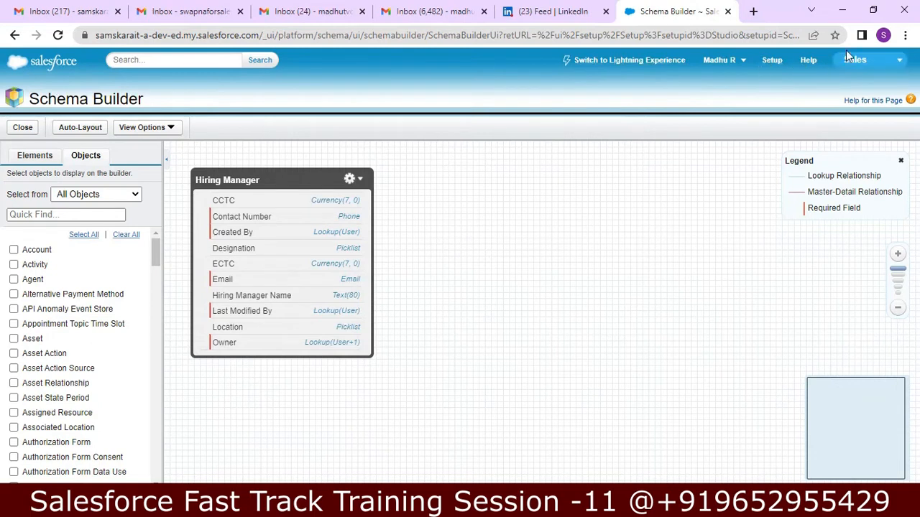
left_click(869, 62)
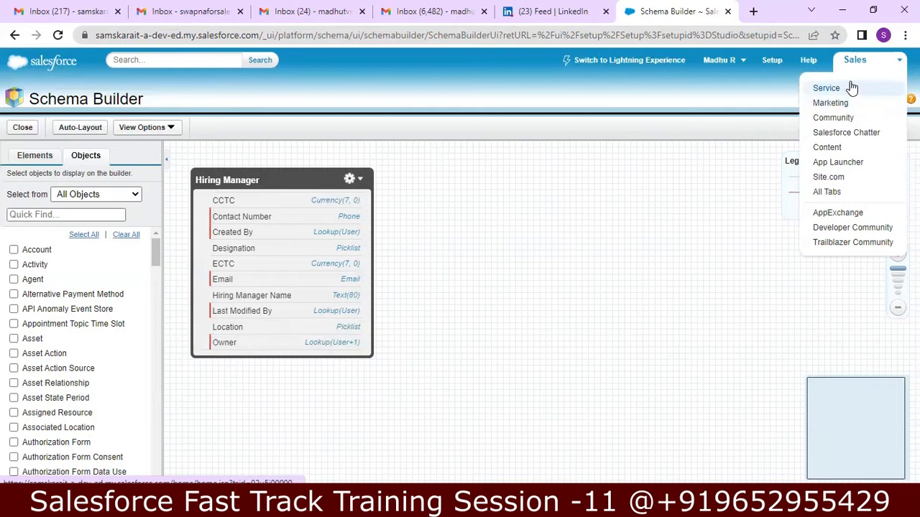
Step: In Lightning Experience, open a new Hiring Manager form, then return to the Notepad++ notes
left_click(632, 60)
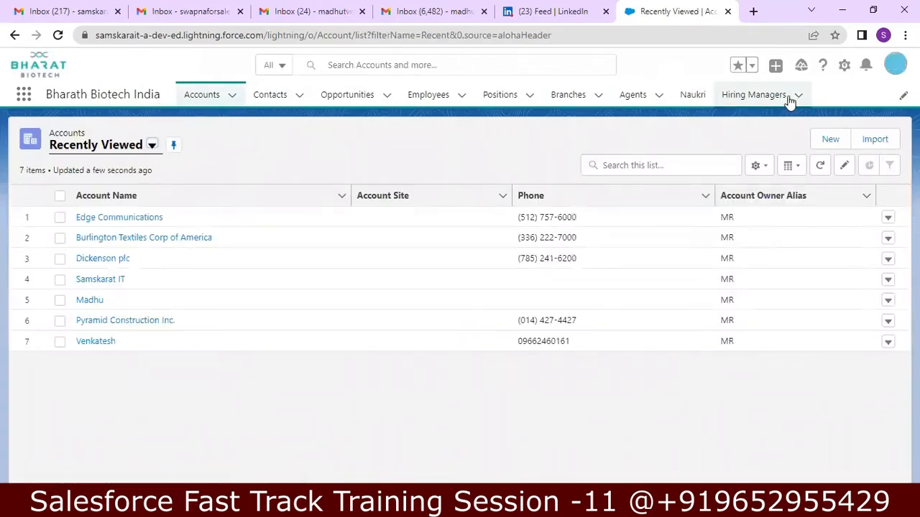
left_click(789, 98)
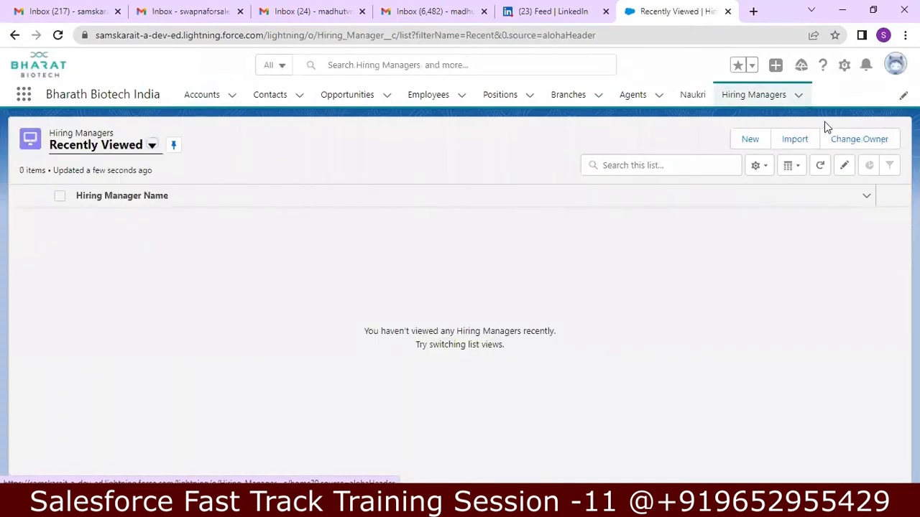
left_click(747, 140)
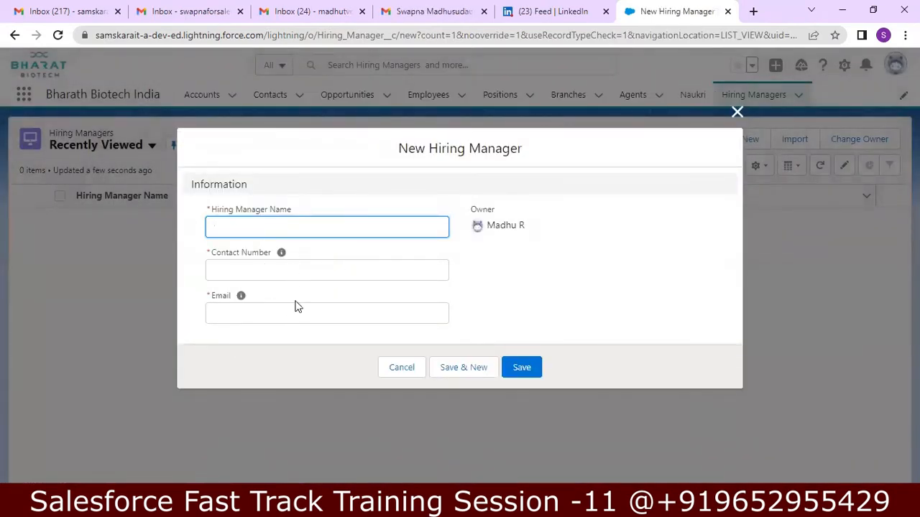
left_click(380, 503)
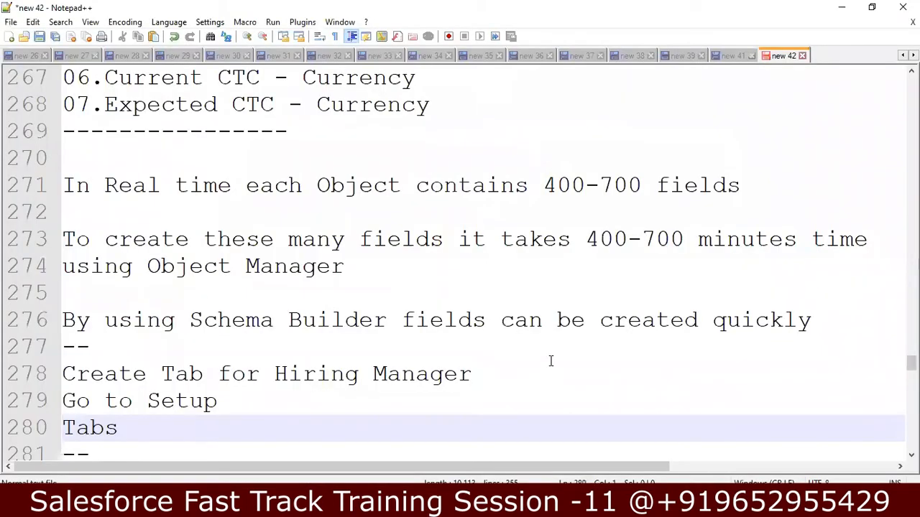
Step: Review the Create Record note and select the second Schema Builder drawback line
key("Down")
key("Down")
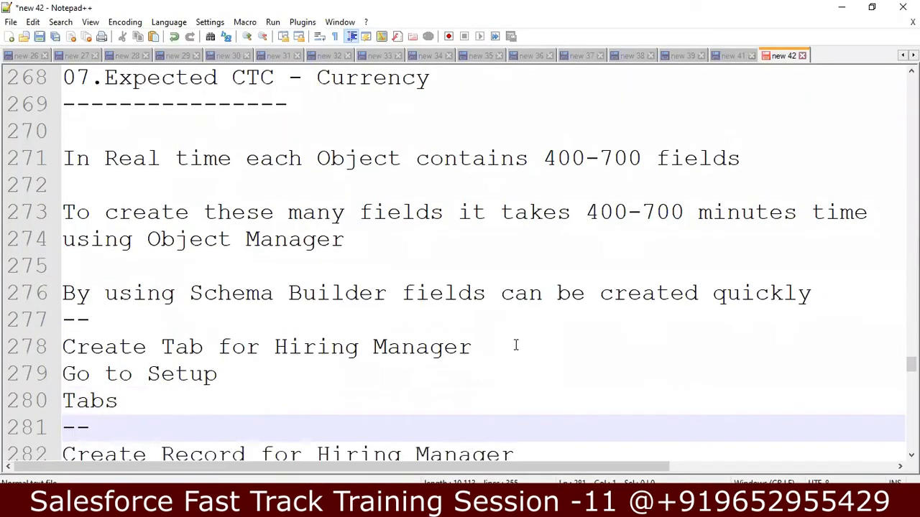
key("Down")
key("Down")
key("Down")
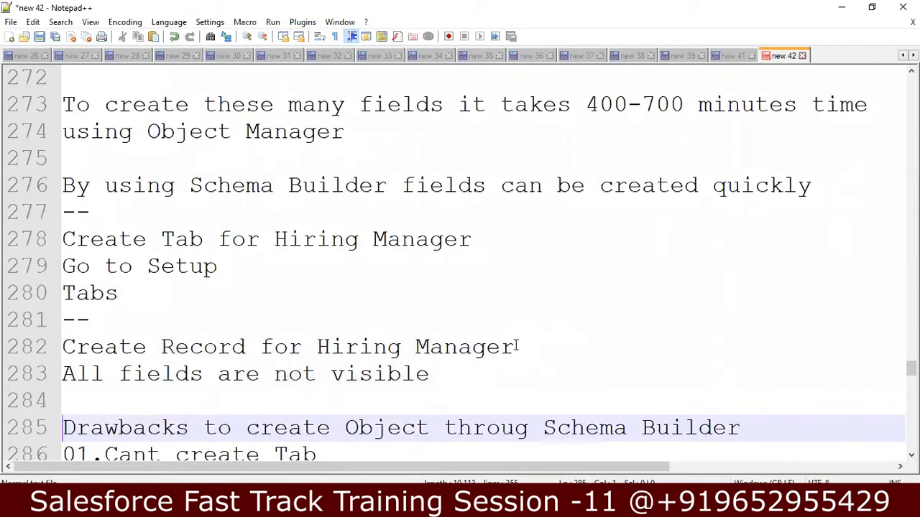
key("Up")
key("Up")
key("Up")
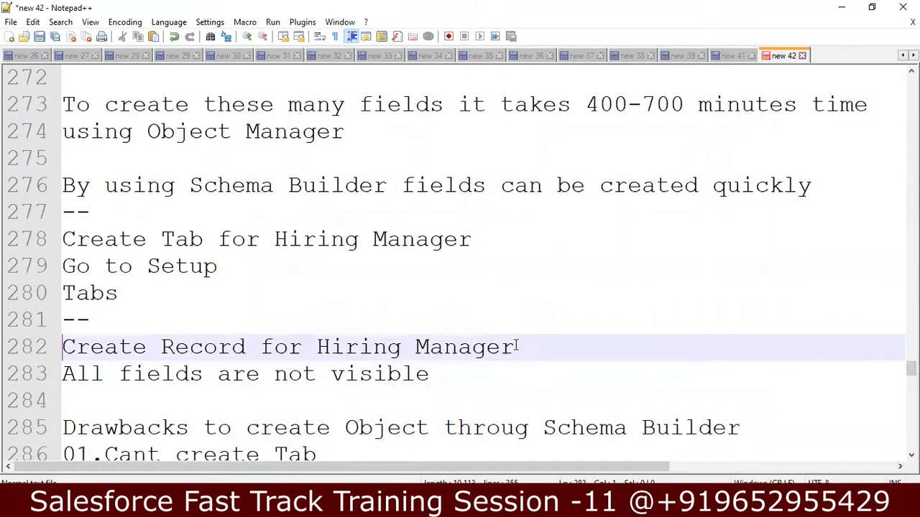
key("Down")
key("Down")
key("Down")
key("Down")
key("Down")
key("Down")
key("Down")
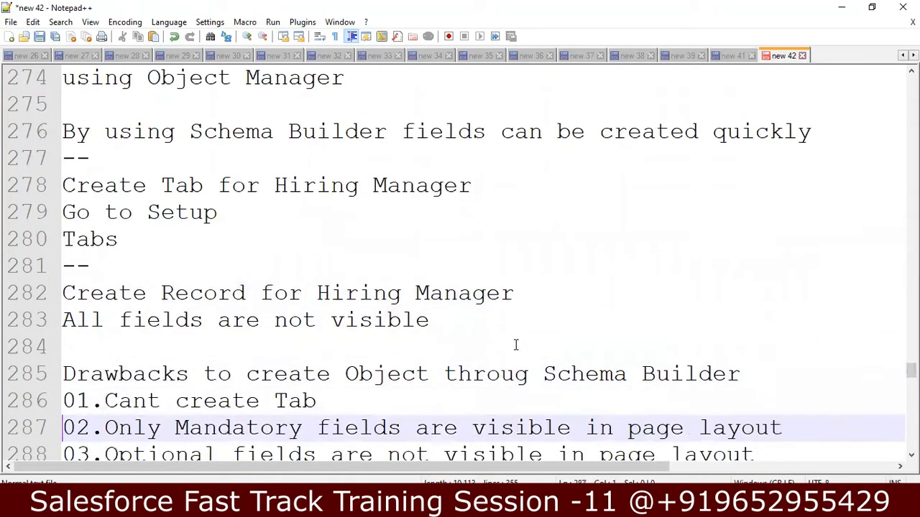
key("Up")
key("Up")
key("Up")
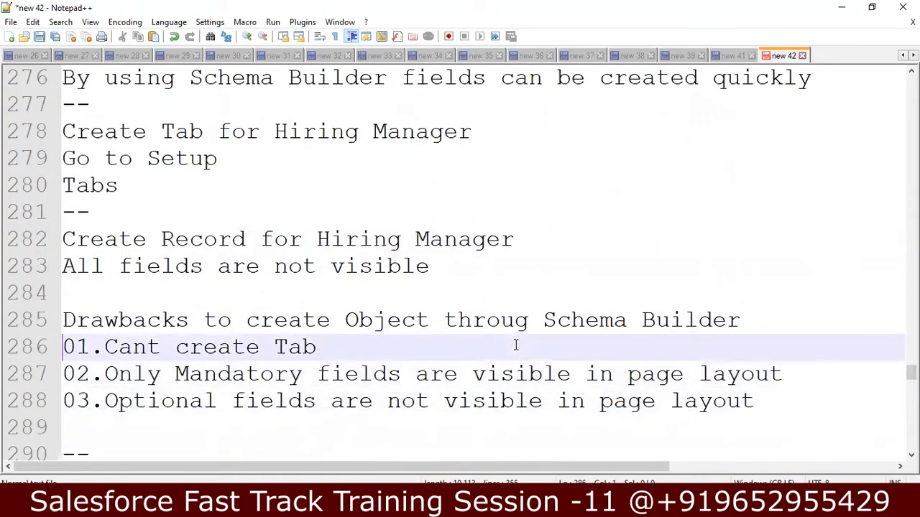
key("Down")
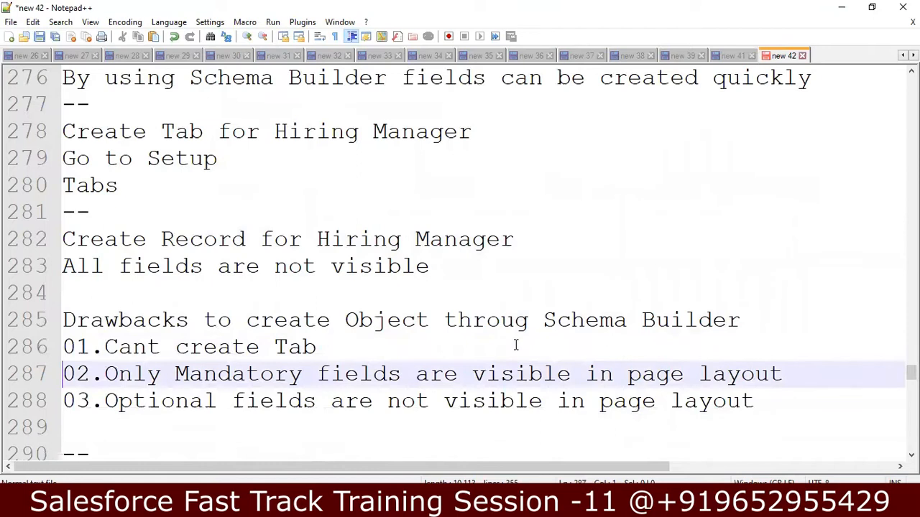
key("shift+Down")
key("shift+Up")
key("shift+End")
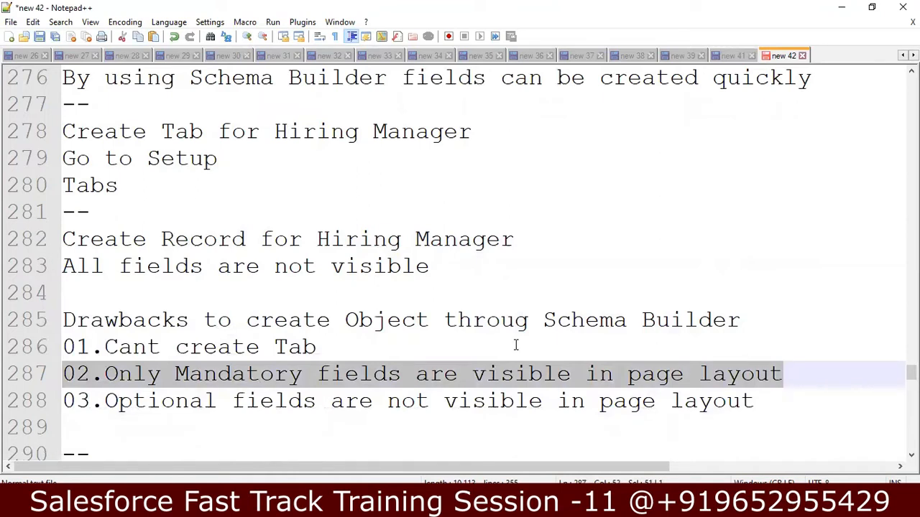
Step: Read the Assignment section's Contact Number and Email Address requirements
key("Up")
key("Up")
key("Up")
key("Up")
key("Up")
key("Up")
key("Up")
key("Up")
key("Up")
key("Up")
key("Up")
key("Up")
key("Up")
key("Up")
key("Up")
key("Up")
key("Up")
key("Up")
key("Up")
key("Up")
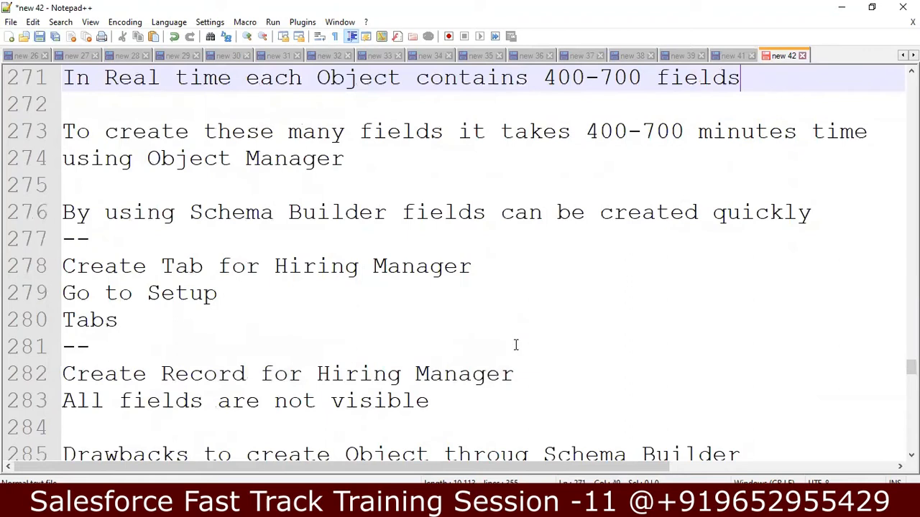
key("Up")
key("Up")
key("Up")
key("Up")
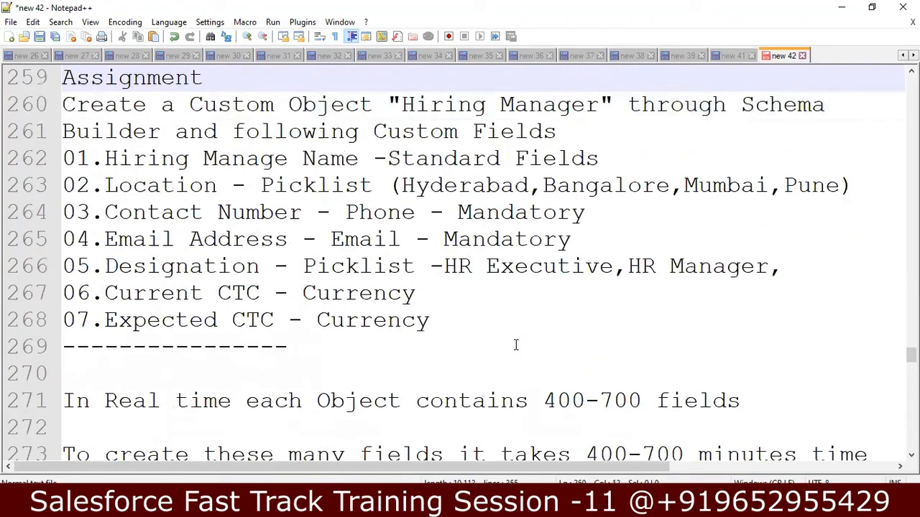
key("Down")
key("Down")
key("Down")
key("Down")
key("Down")
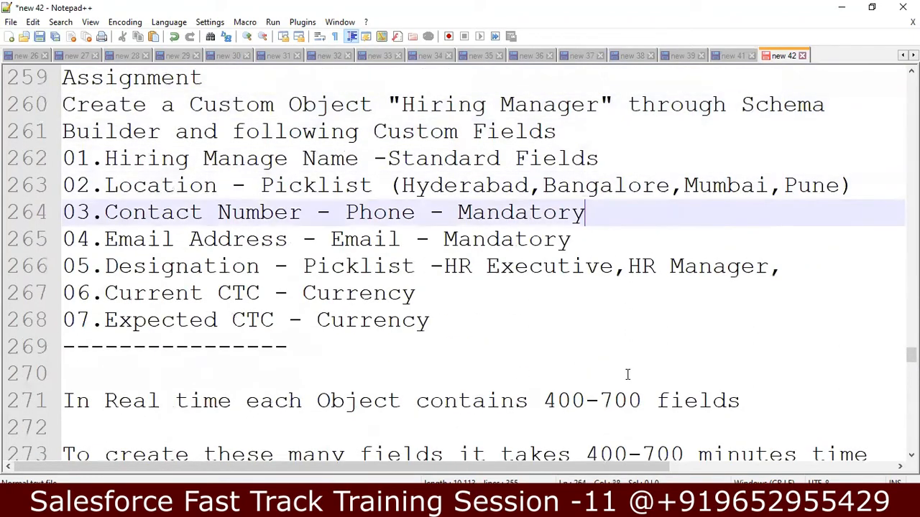
key("Down")
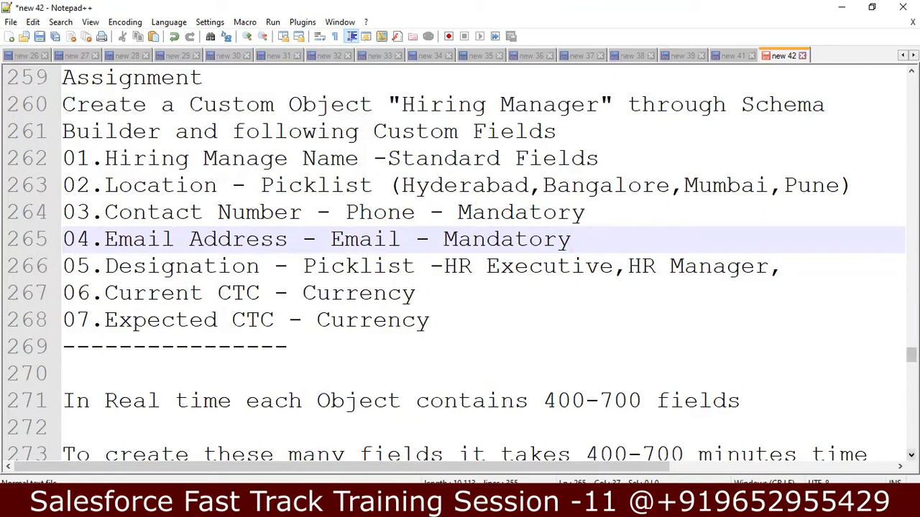
Step: Scroll further through the notes, then return to the New Hiring Manager form in Chrome
left_click(911, 455)
left_click(911, 455)
left_click(912, 455)
left_click(911, 455)
left_click(912, 454)
left_click(911, 455)
left_click(911, 454)
left_click(911, 454)
left_click(911, 455)
left_click(911, 454)
left_click(911, 455)
left_click(911, 454)
left_click(911, 455)
left_click(911, 455)
left_click(911, 455)
left_click(911, 455)
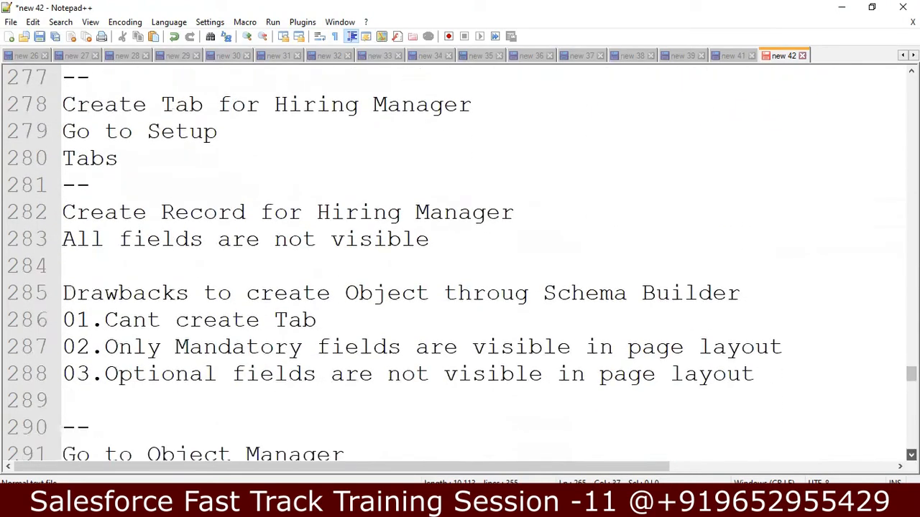
left_click(911, 455)
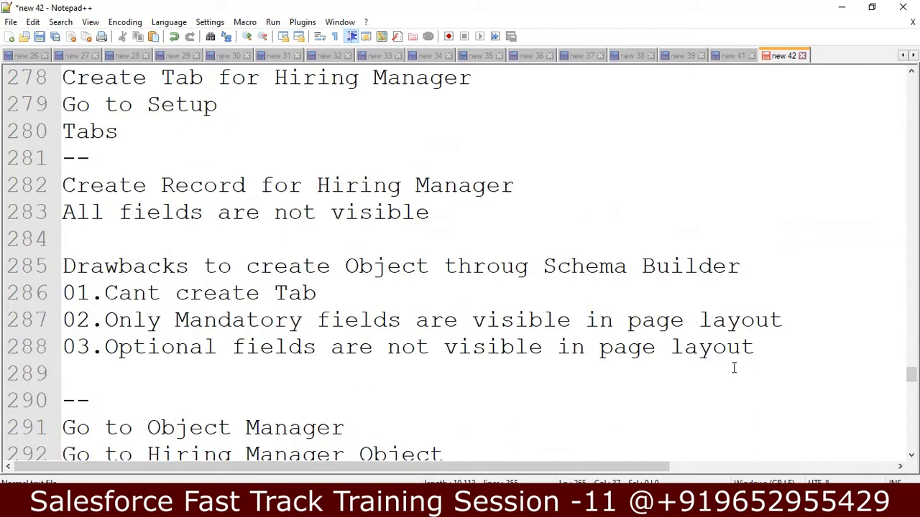
left_click(911, 455)
left_click(911, 454)
left_click(911, 455)
left_click(911, 455)
left_click(911, 455)
left_click(911, 454)
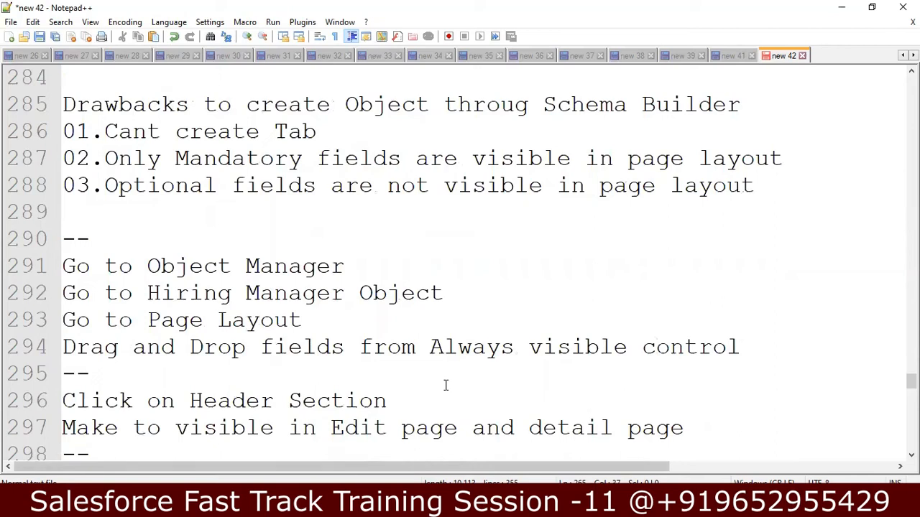
key("alt+Tab")
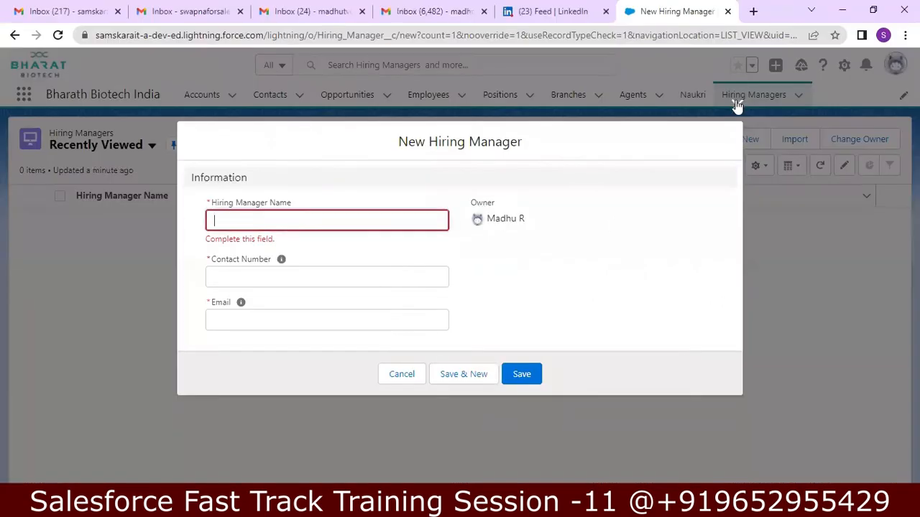
Step: Discard the new Hiring Manager record and switch to Salesforce Classic
left_click(736, 107)
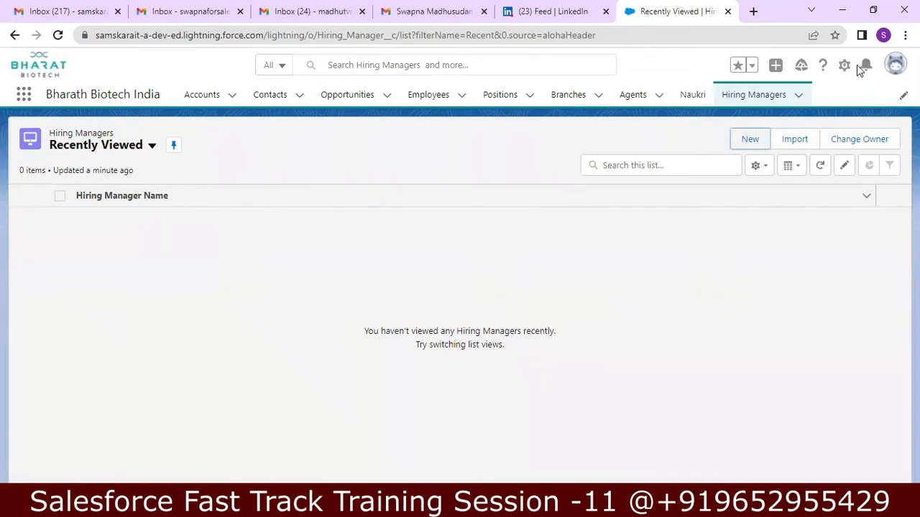
left_click(895, 65)
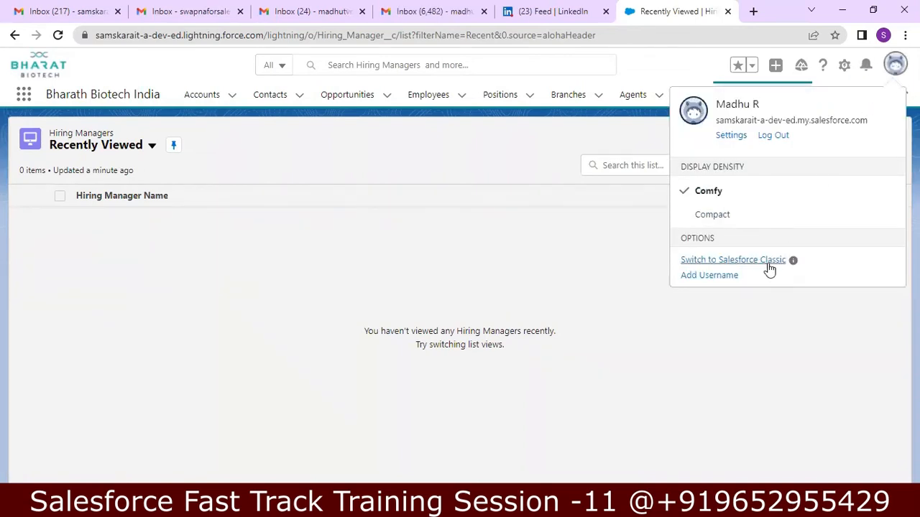
left_click(767, 261)
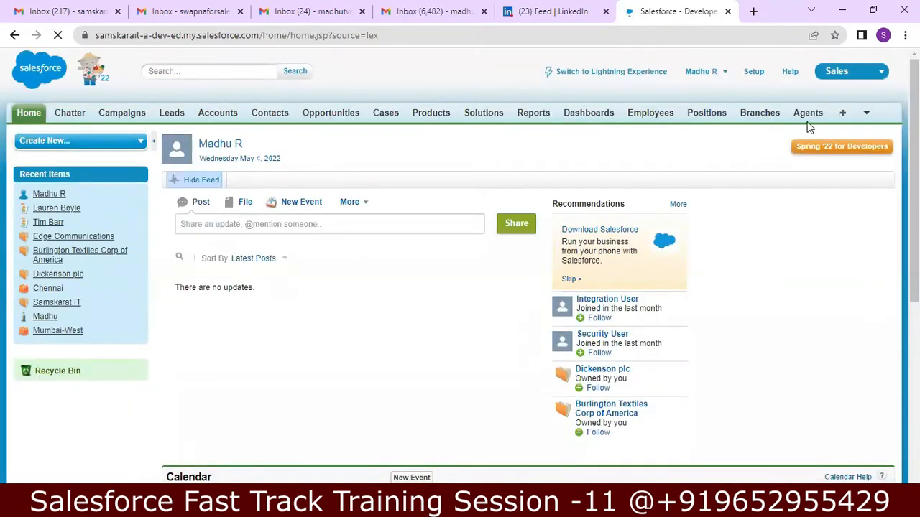
Step: Open the Hiring Managers tab and view the Hiring Manager object definition
left_click(865, 116)
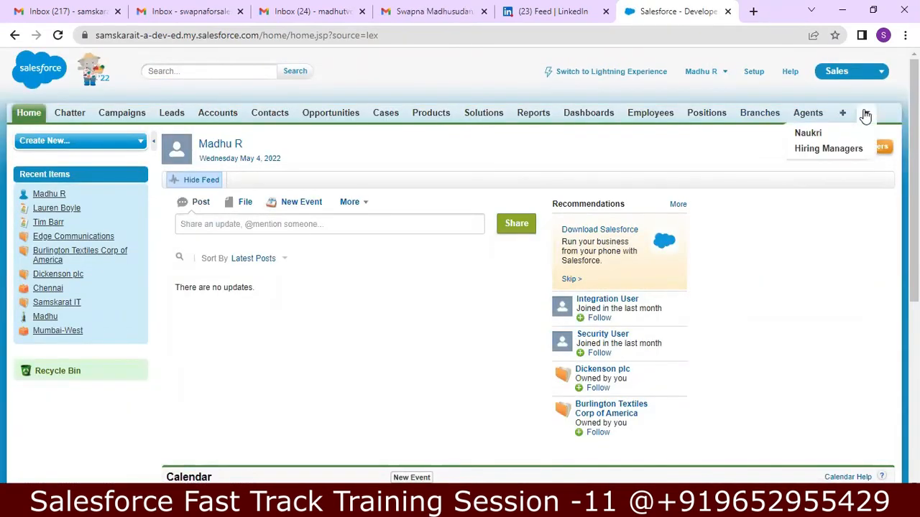
left_click(842, 148)
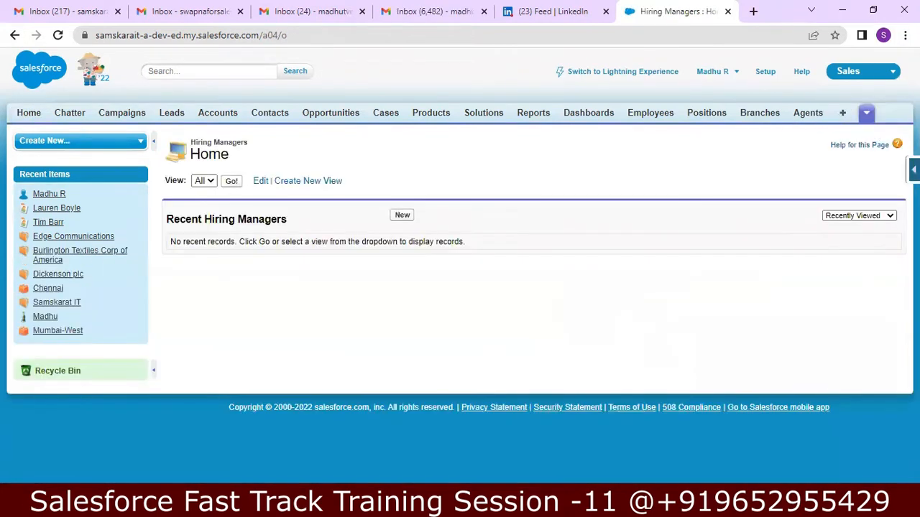
left_click(913, 170)
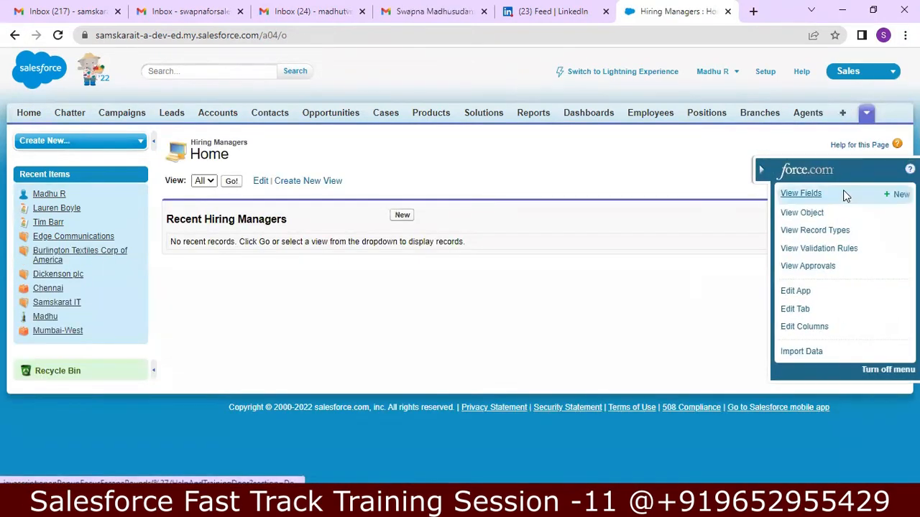
left_click(817, 216)
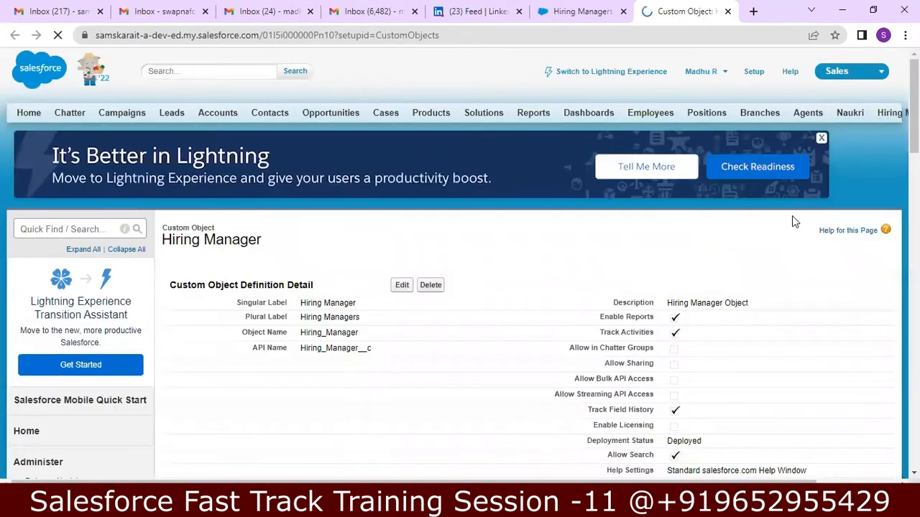
Step: Edit the Hiring Manager Layout and review its Name, Contact Number and Email fields
scroll(460, 266, "down", 4)
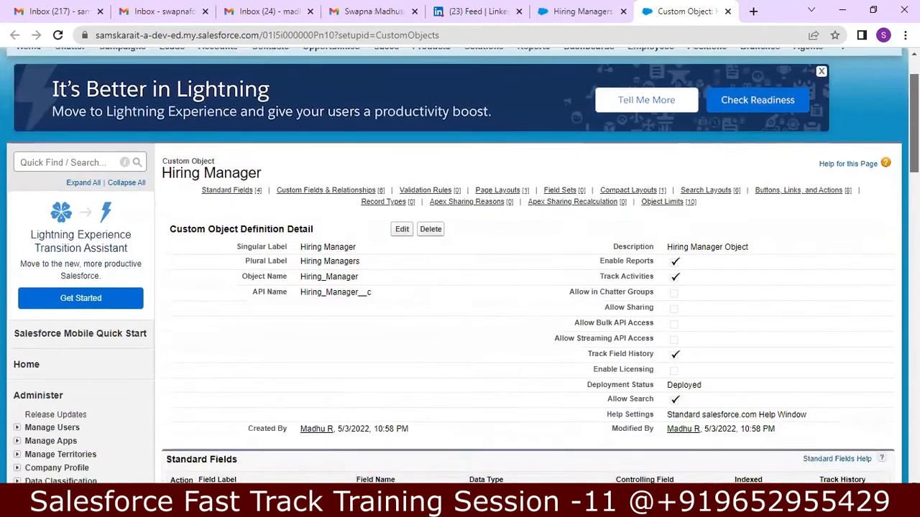
scroll(460, 266, "down", 3)
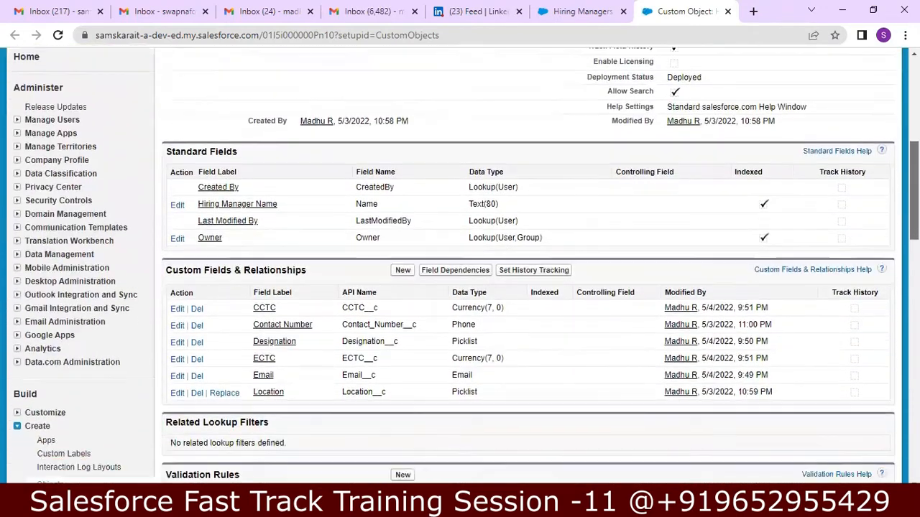
scroll(378, 304, "down", 2)
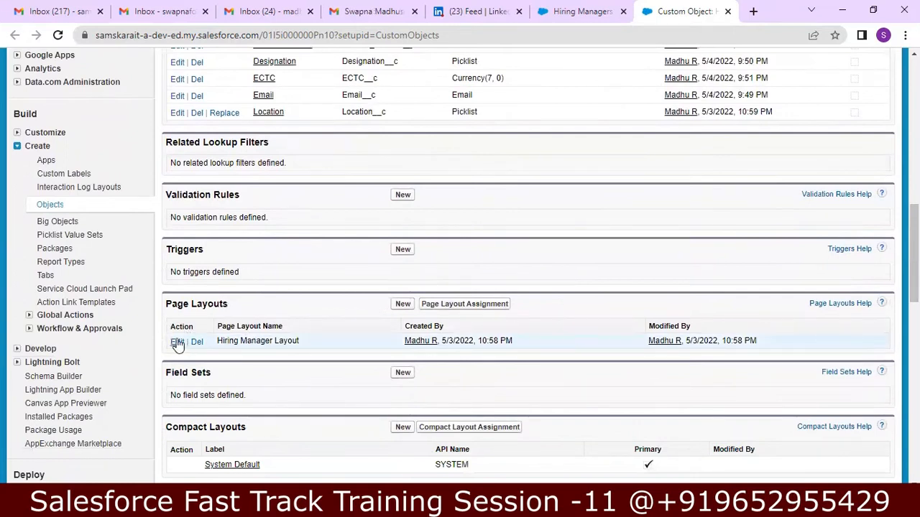
left_click(177, 343)
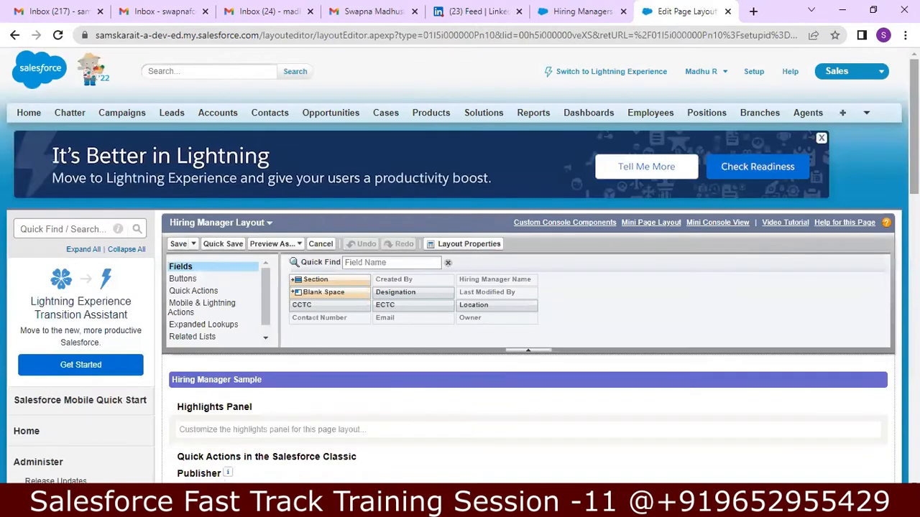
scroll(585, 237, "down", 1)
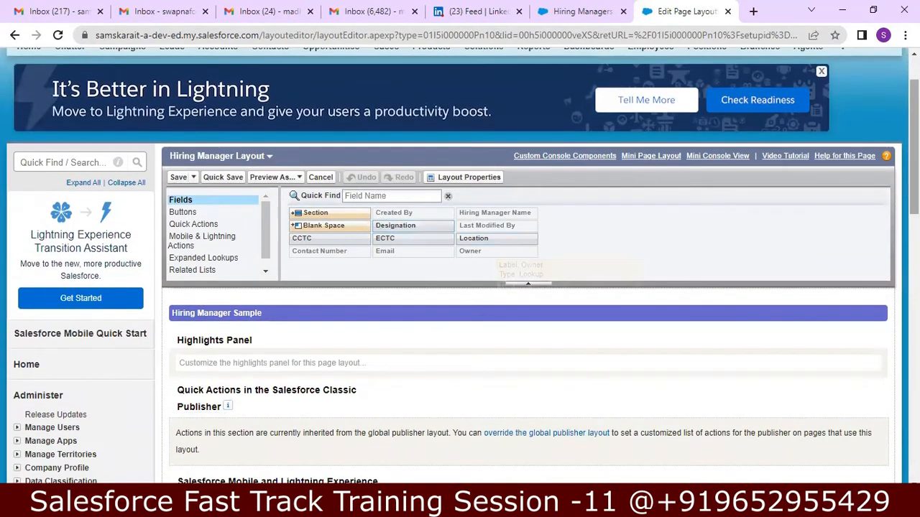
scroll(382, 353, "down", 4)
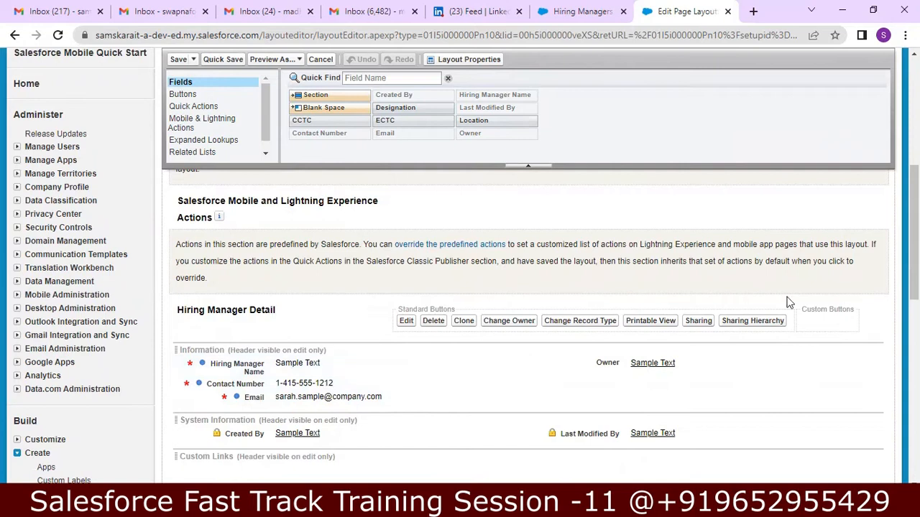
scroll(668, 155, "up", 2)
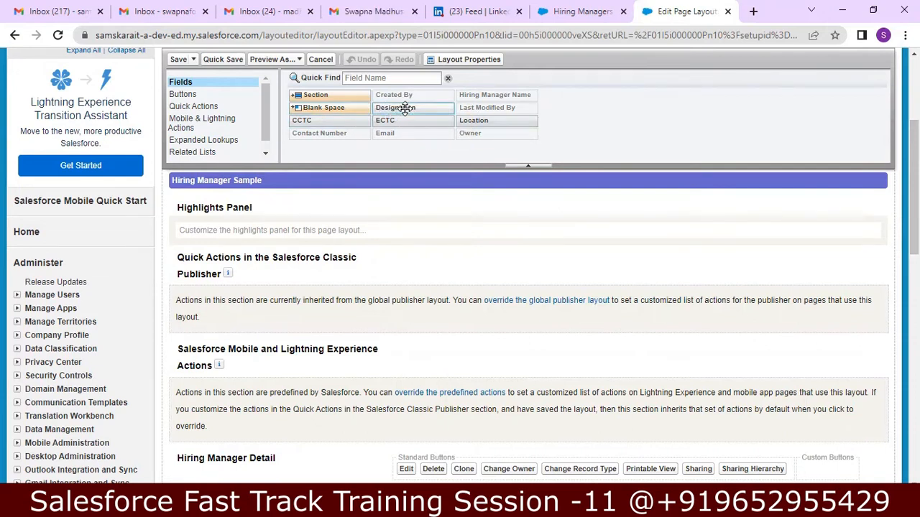
Step: Place Designation, Location, CCTC and ECTC in the Information section's right column, Designation on top and CCTC above ECTC
left_click_drag(406, 115, 339, 403)
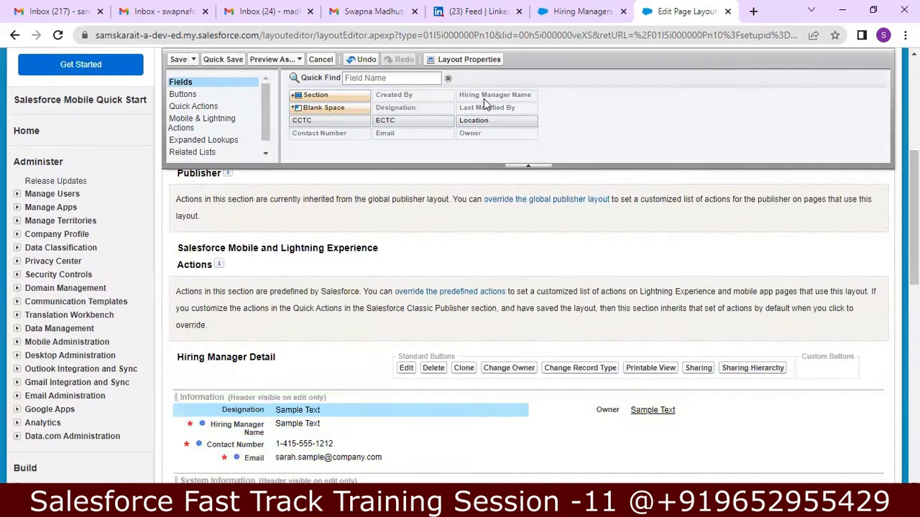
left_click_drag(480, 123, 586, 431)
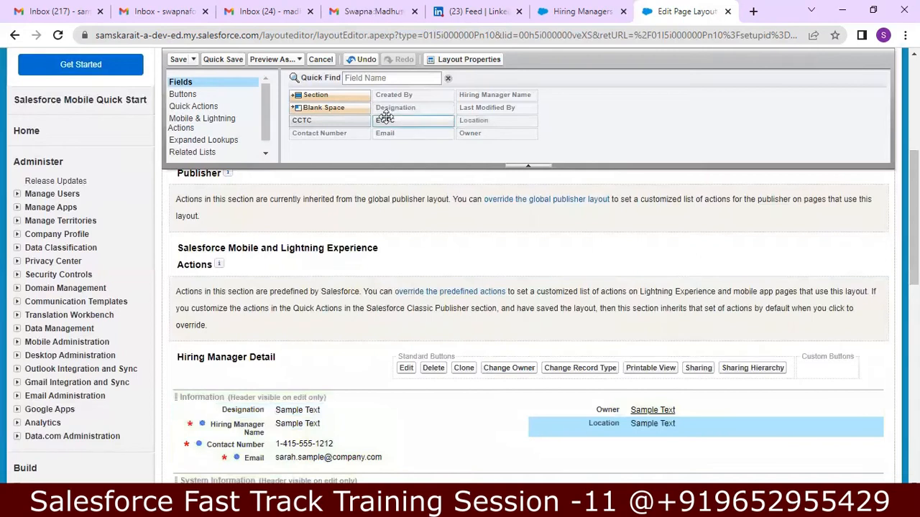
left_click_drag(385, 118, 509, 353)
scroll(509, 355, "down", 1)
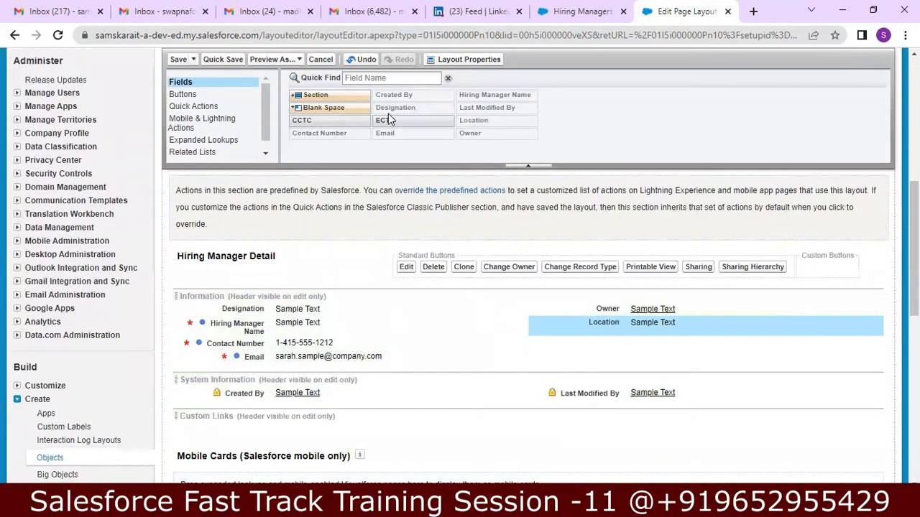
left_click_drag(389, 120, 584, 345)
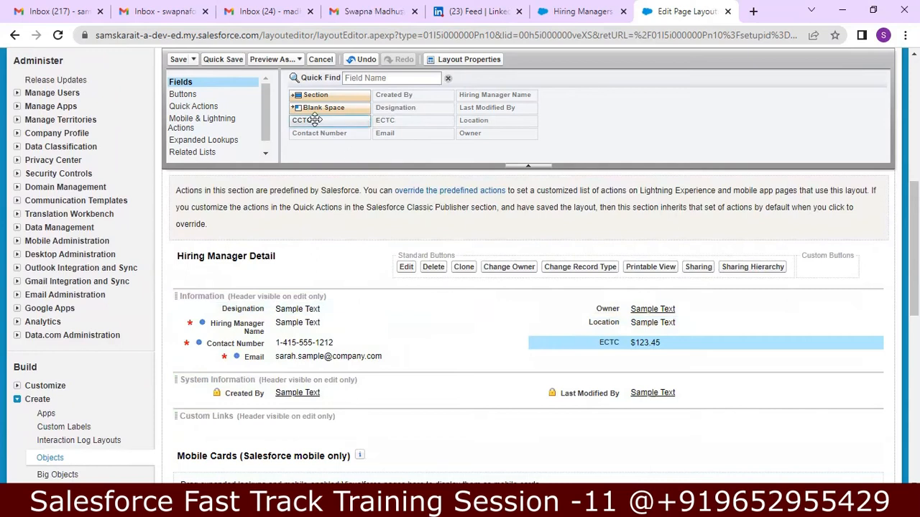
left_click_drag(314, 120, 568, 353)
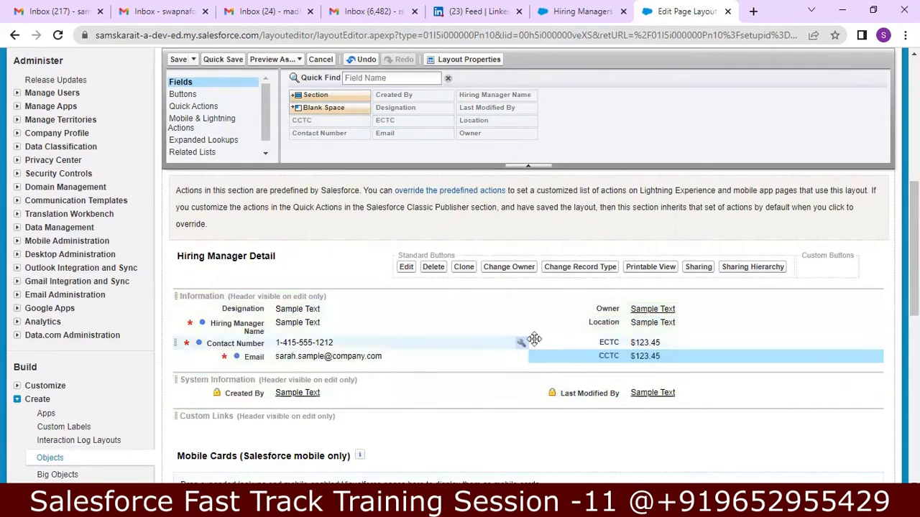
left_click_drag(610, 361, 621, 337)
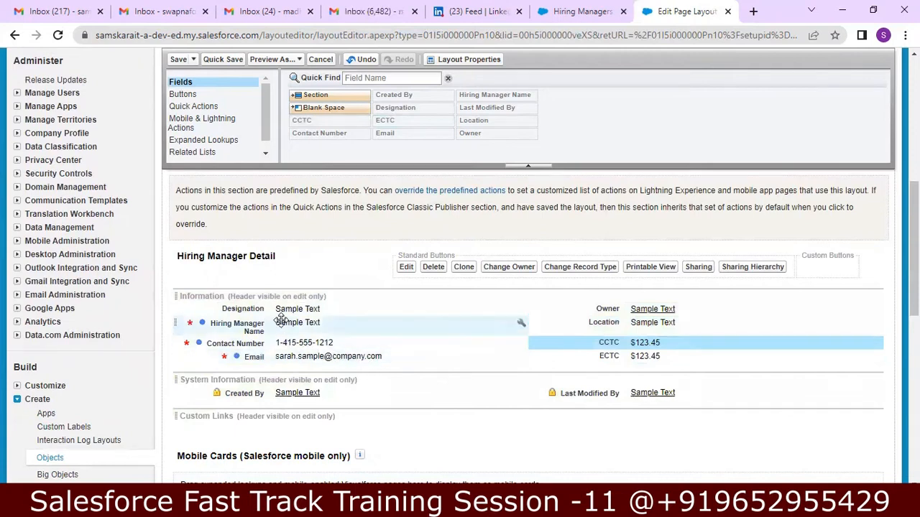
left_click_drag(268, 311, 566, 309)
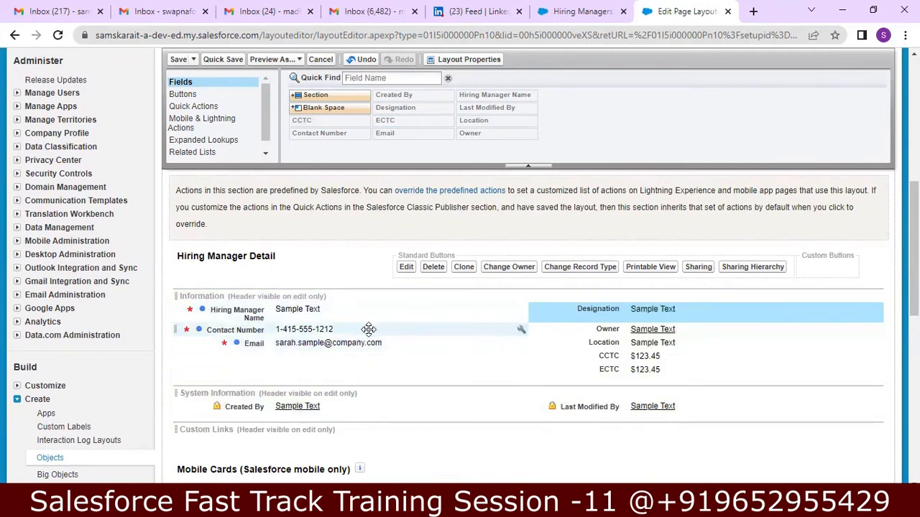
Step: Enable Detail Page under Display Section Header On for the Information section
double_click(256, 295)
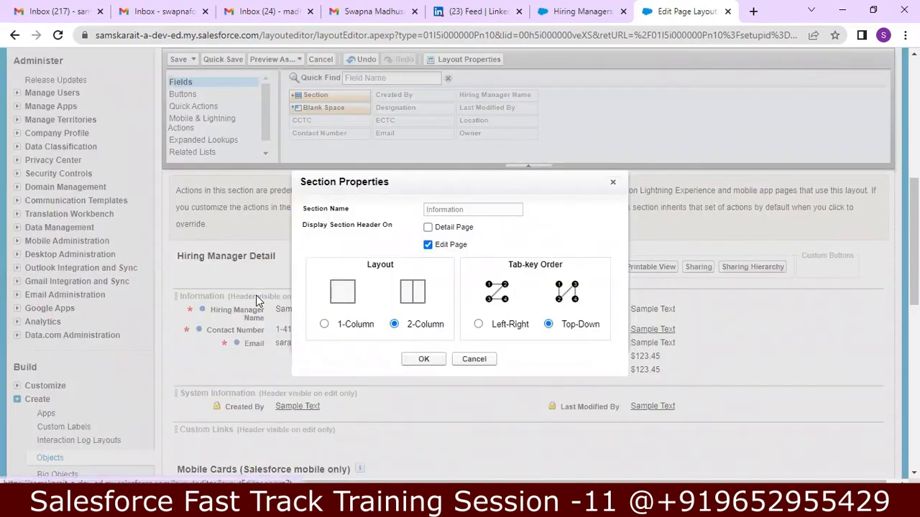
left_click(428, 227)
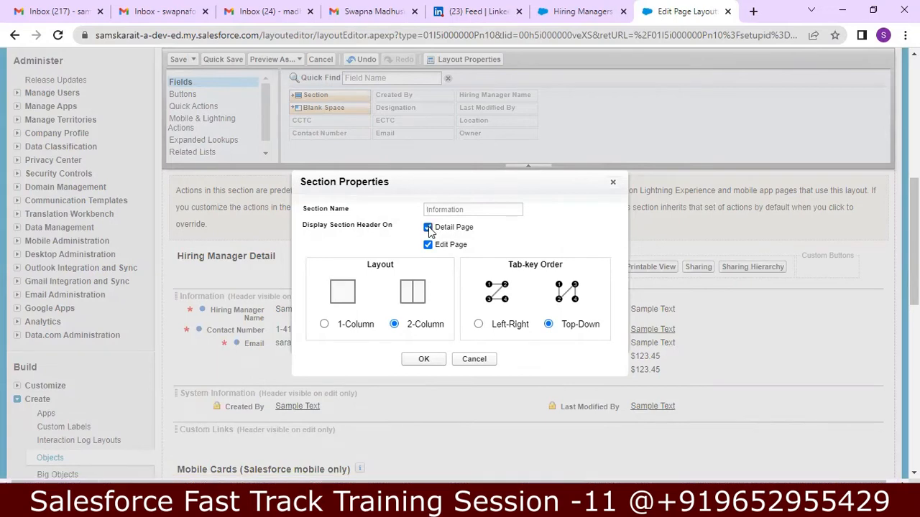
left_click(425, 359)
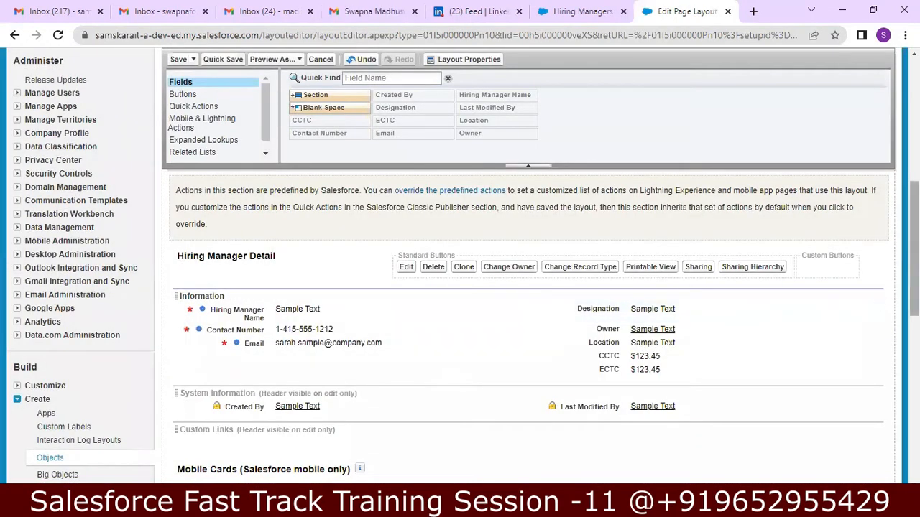
scroll(460, 288, "down", 3)
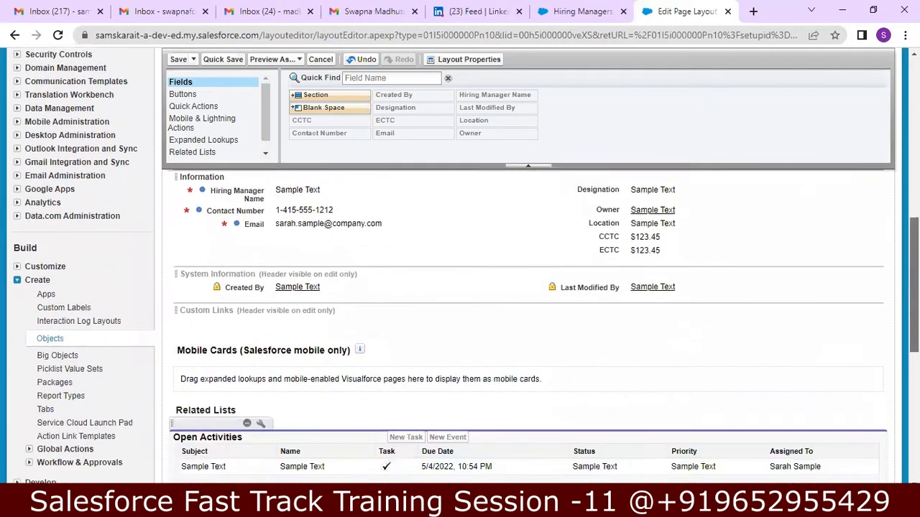
scroll(690, 417, "down", 2)
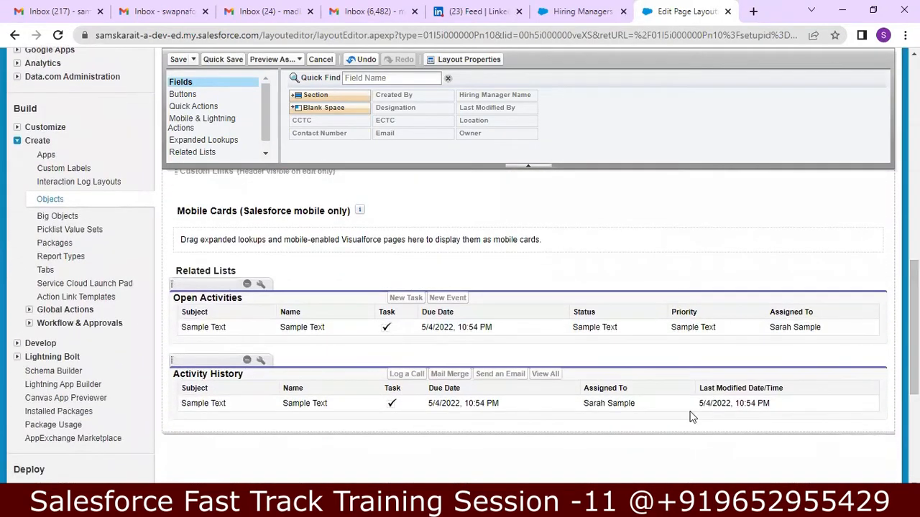
Step: Remove the Open Activities and Activity History related lists from the layout
left_click(246, 287)
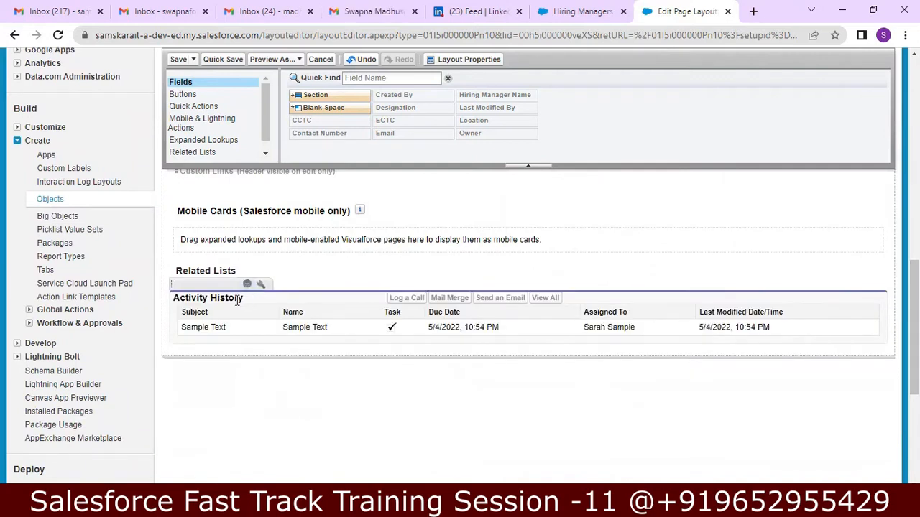
left_click(246, 284)
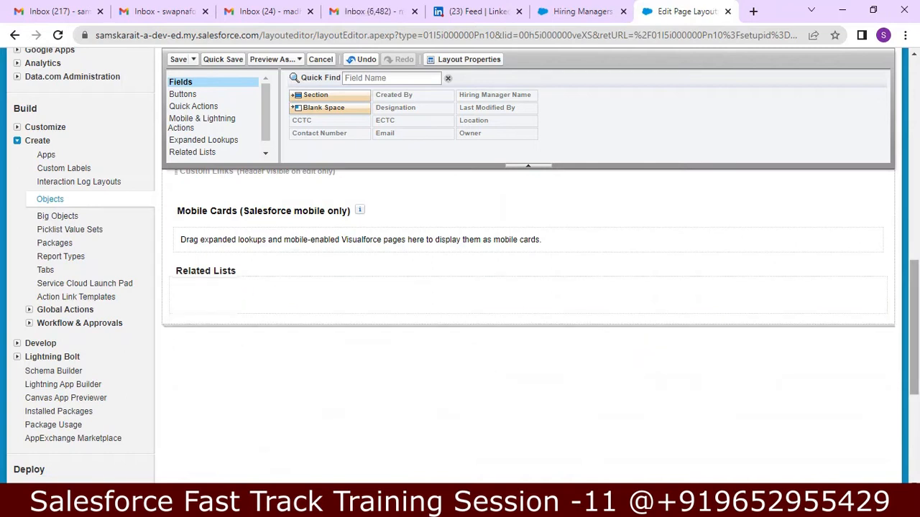
scroll(608, 299, "up", 4)
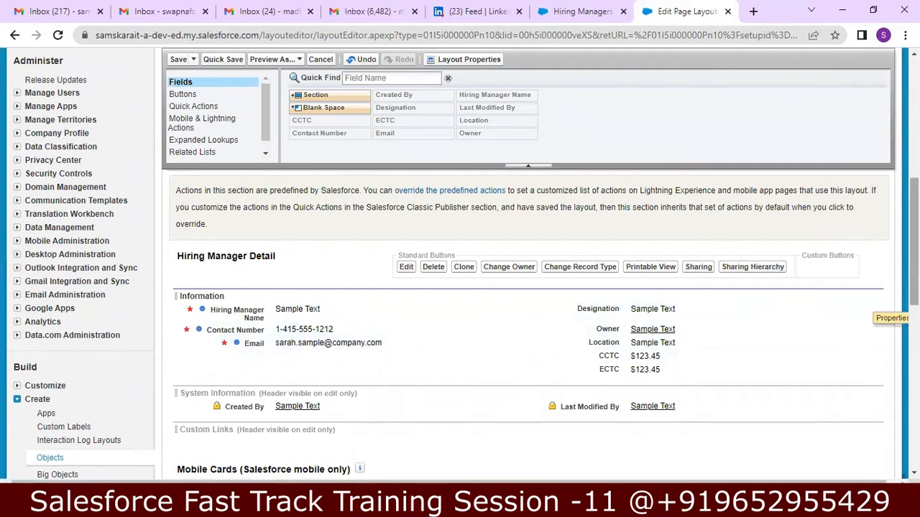
scroll(884, 320, "up", 1)
scroll(766, 316, "up", 3)
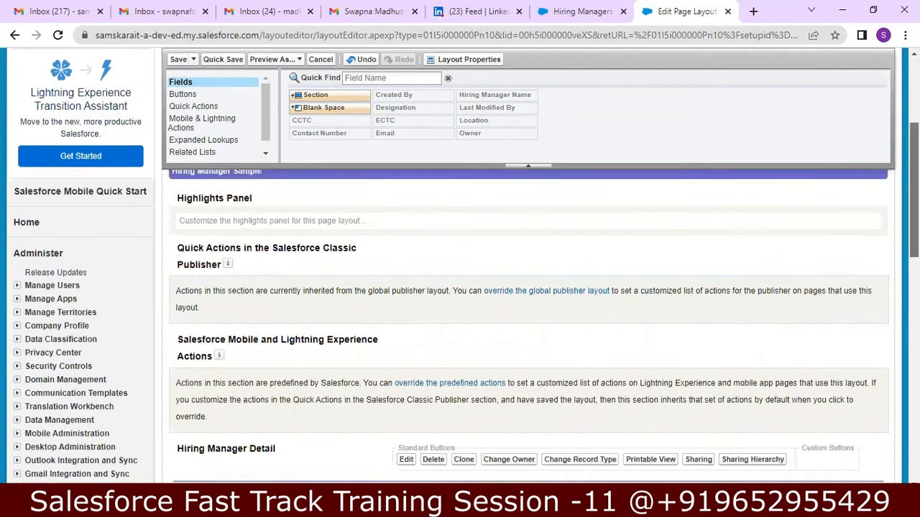
scroll(765, 316, "up", 4)
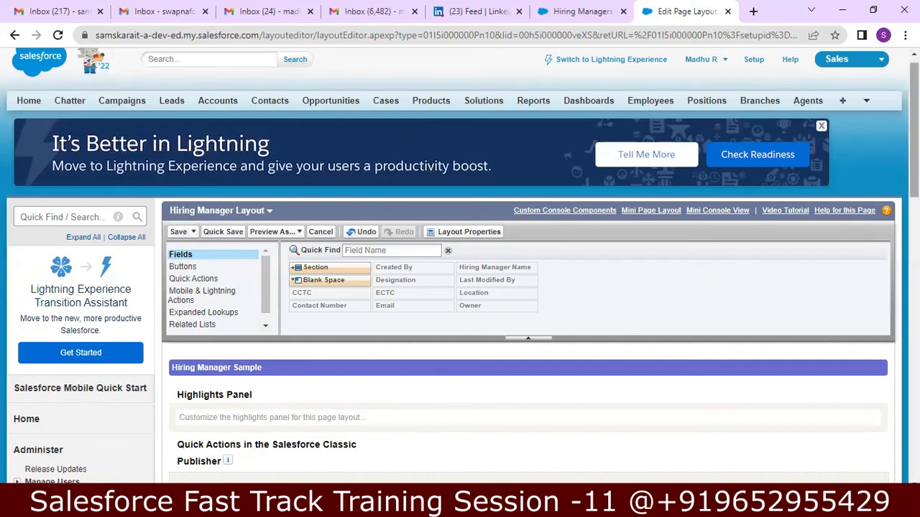
Step: Switch over to the Notepad++ training notes
scroll(460, 287, "down", 1)
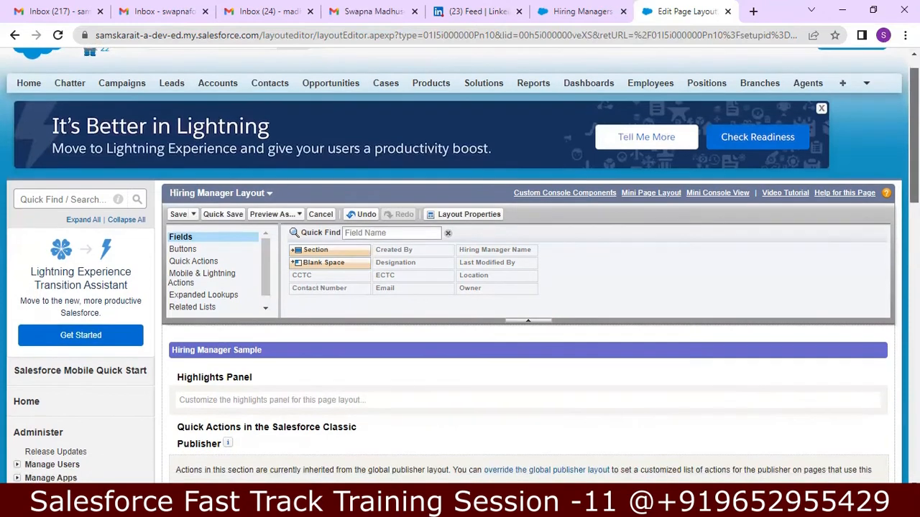
scroll(460, 288, "down", 3)
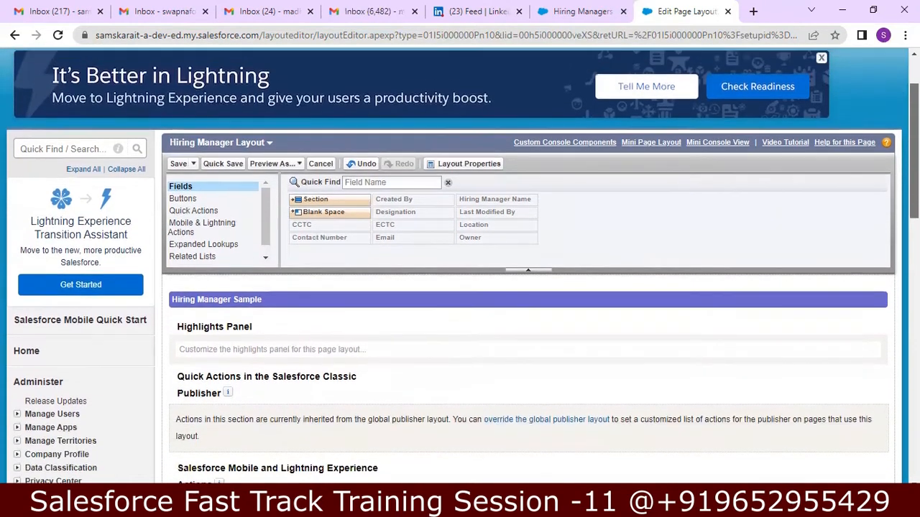
scroll(460, 287, "up", 4)
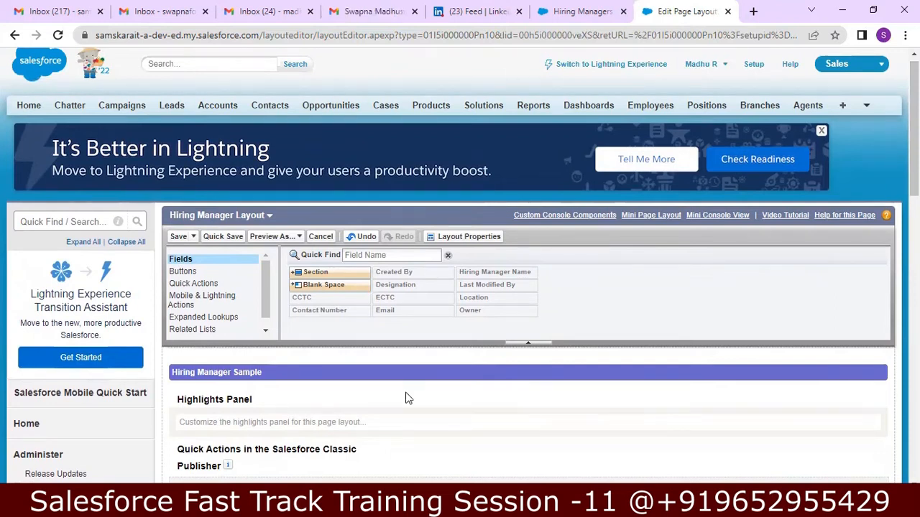
key("alt+Tab")
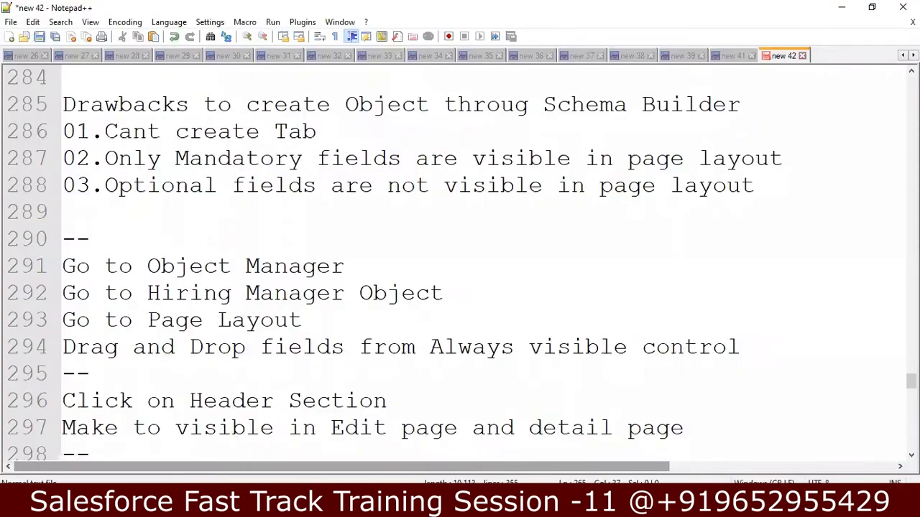
Step: Read the notes from line 295 down to the Field History Tracking lines, then return to Salesforce
left_click(541, 366)
key("Down")
key("Down")
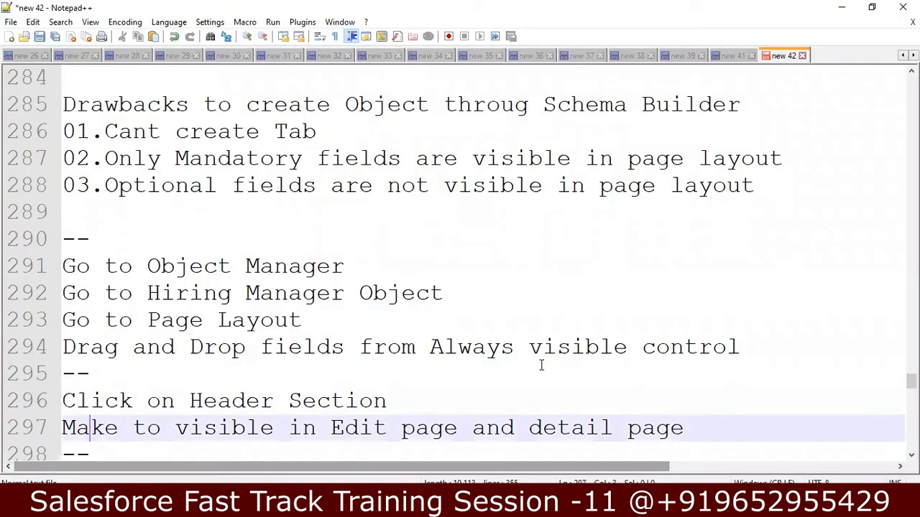
key("Down")
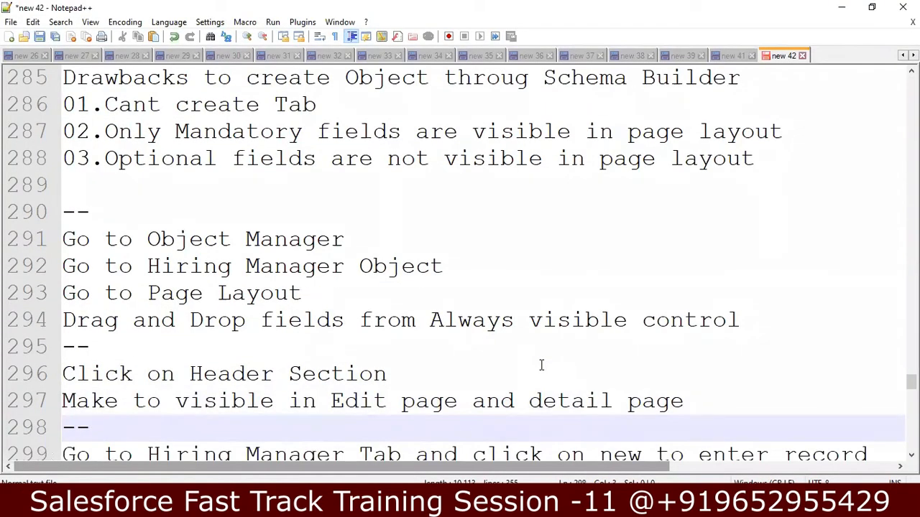
key("Down")
key("Down")
key("Down")
key("Down")
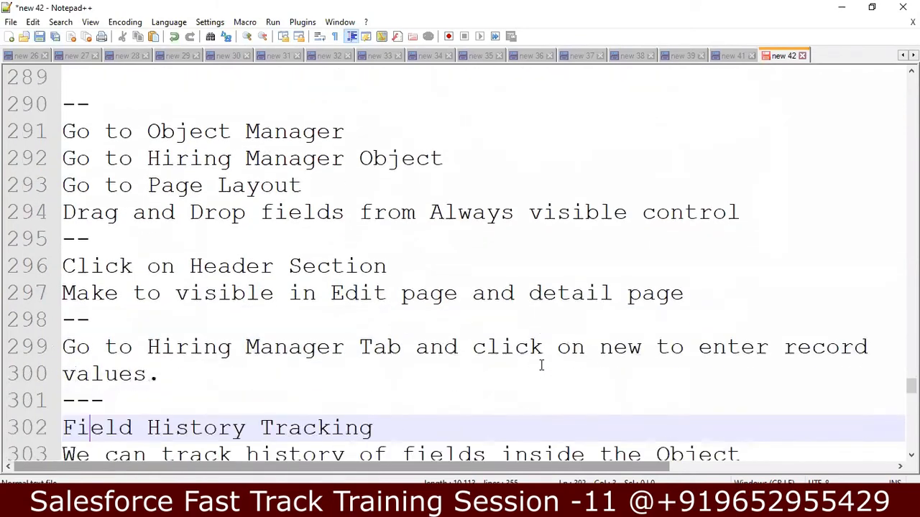
key("Down")
key("Down")
key("Down")
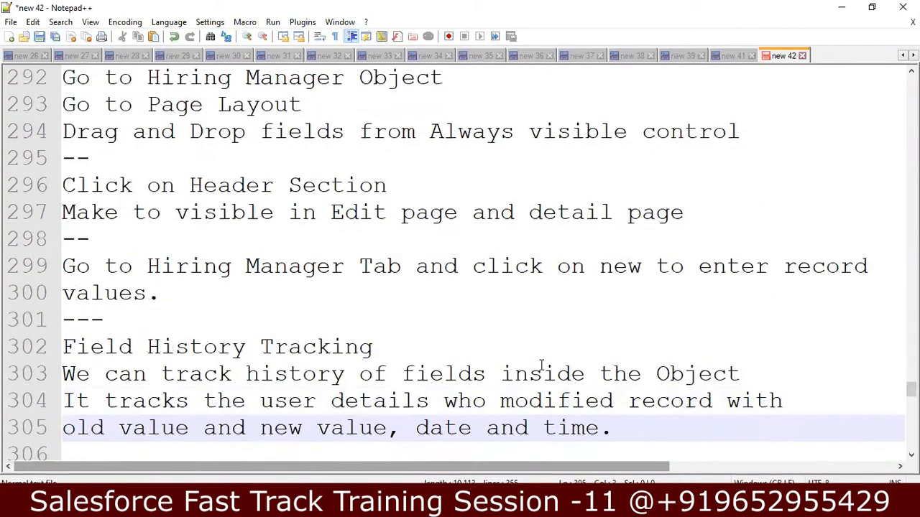
key("alt+Tab")
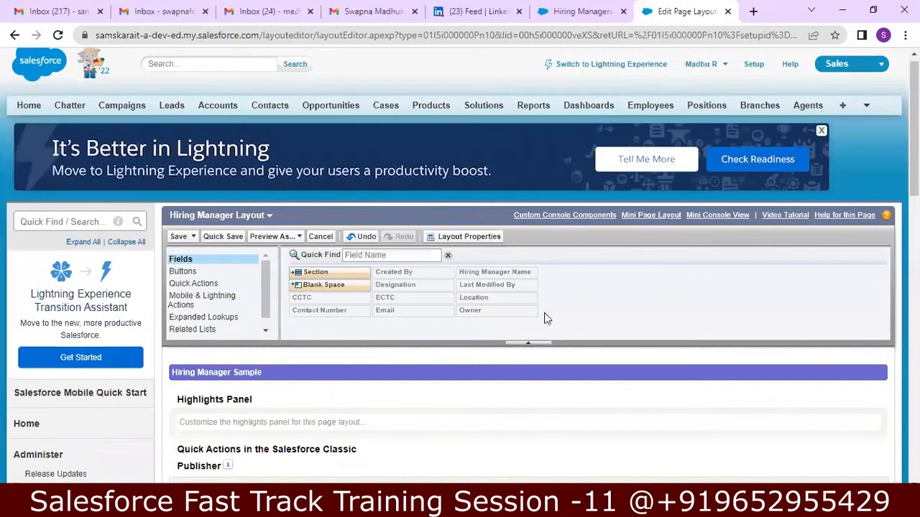
Step: Try saving a blank new Hiring Manager record, then open the Hiring Manager object definition
left_click(866, 106)
left_click(850, 142)
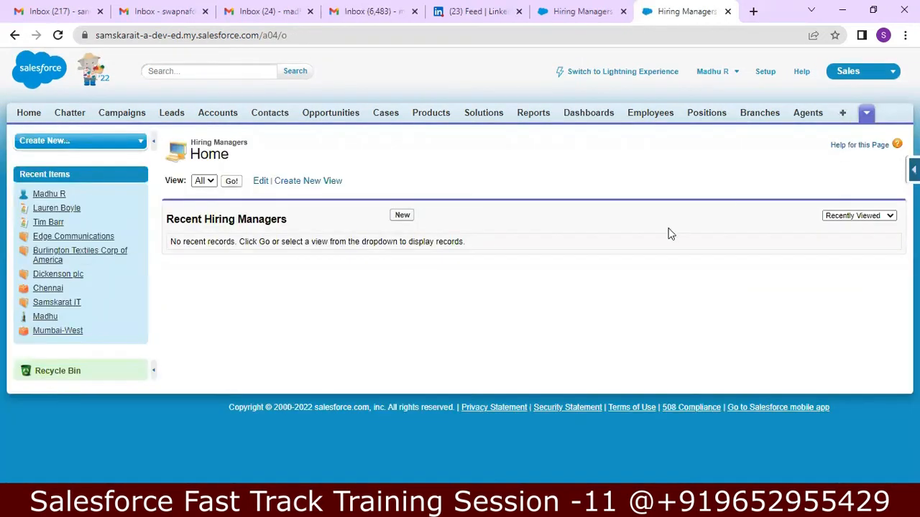
left_click(403, 215)
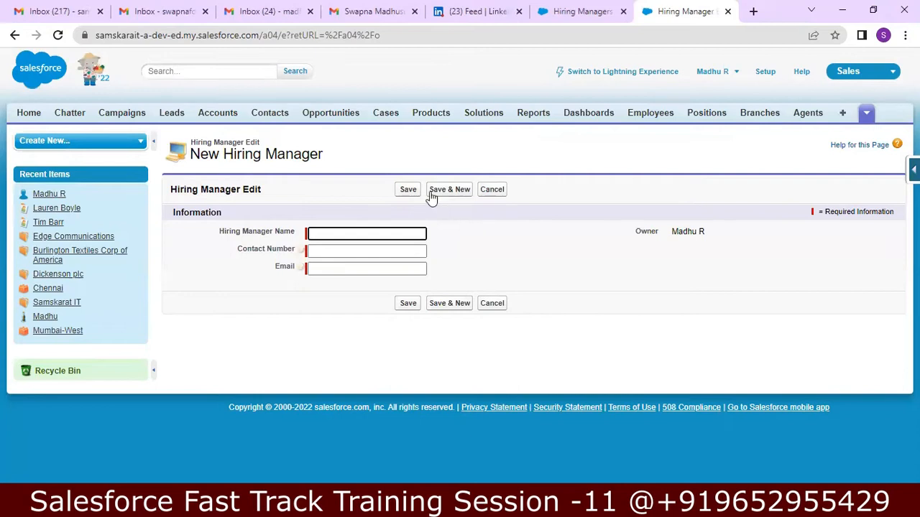
left_click(410, 191)
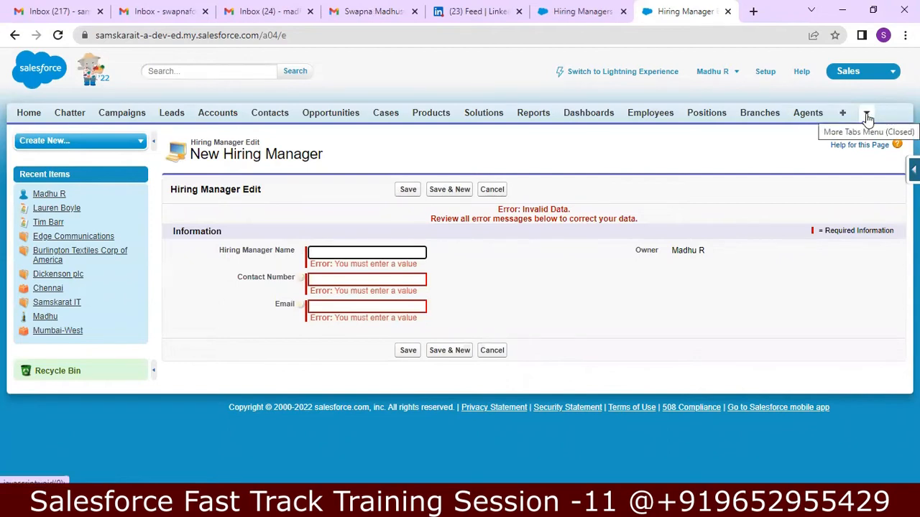
left_click(913, 170)
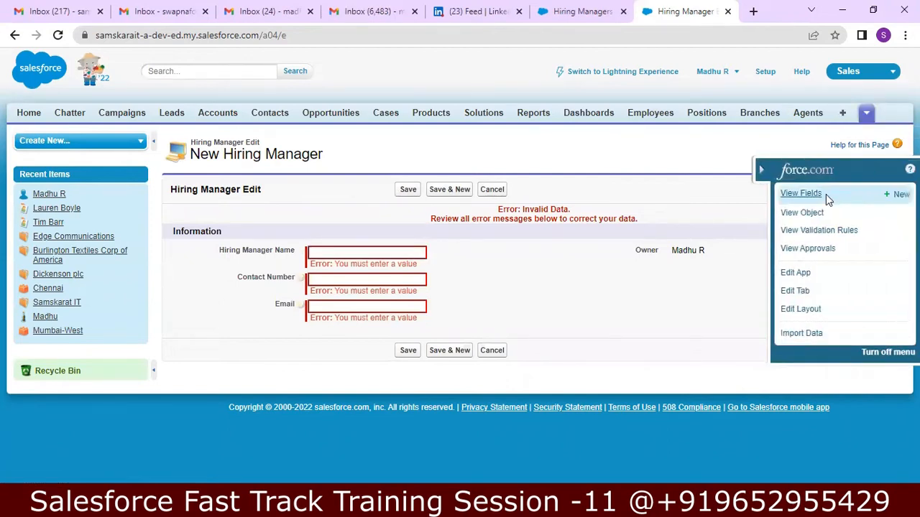
left_click(810, 217)
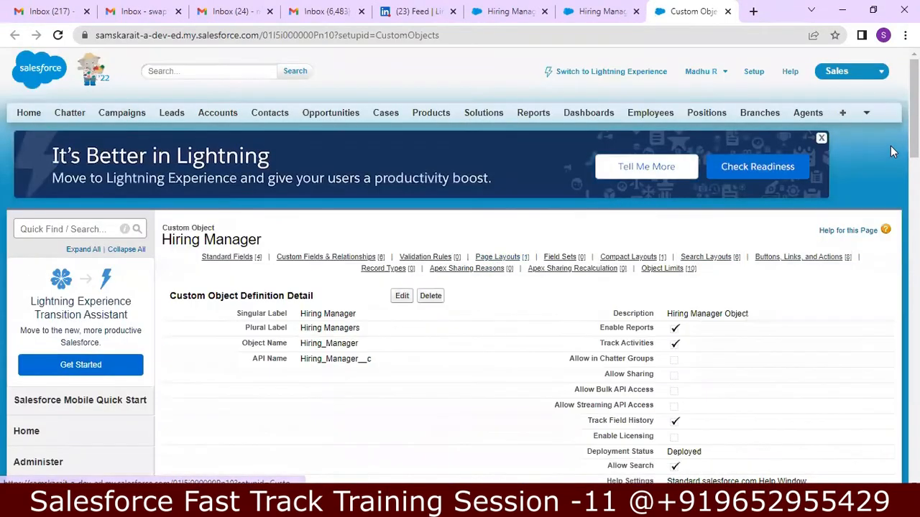
Step: Open the Hiring Manager Layout for editing
scroll(460, 266, "down", 8)
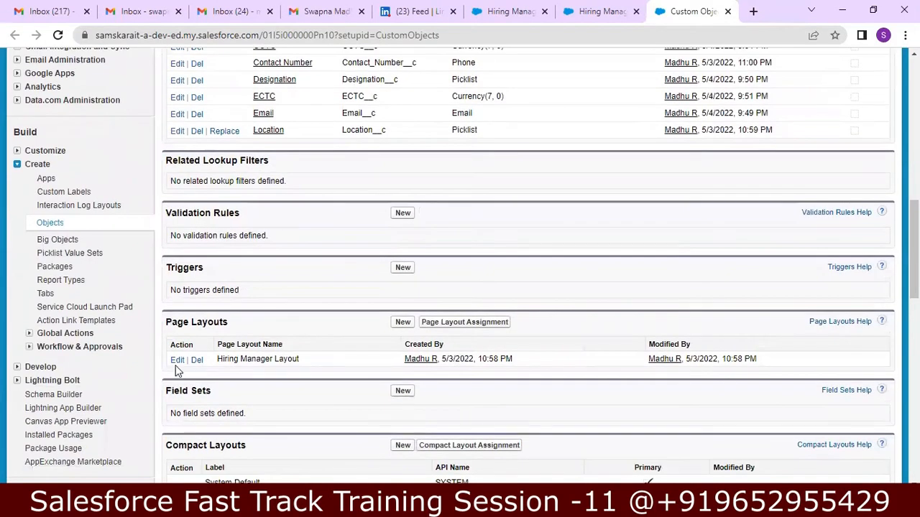
left_click(176, 361)
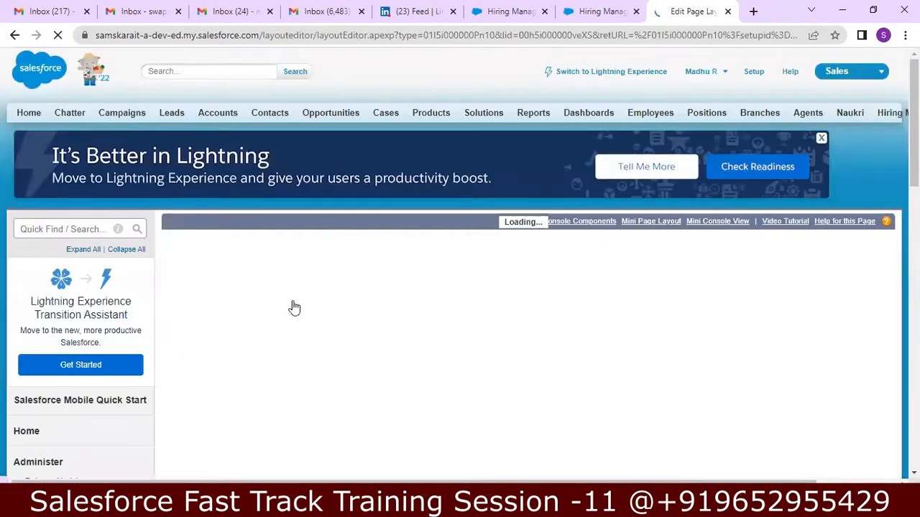
scroll(763, 252, "down", 2)
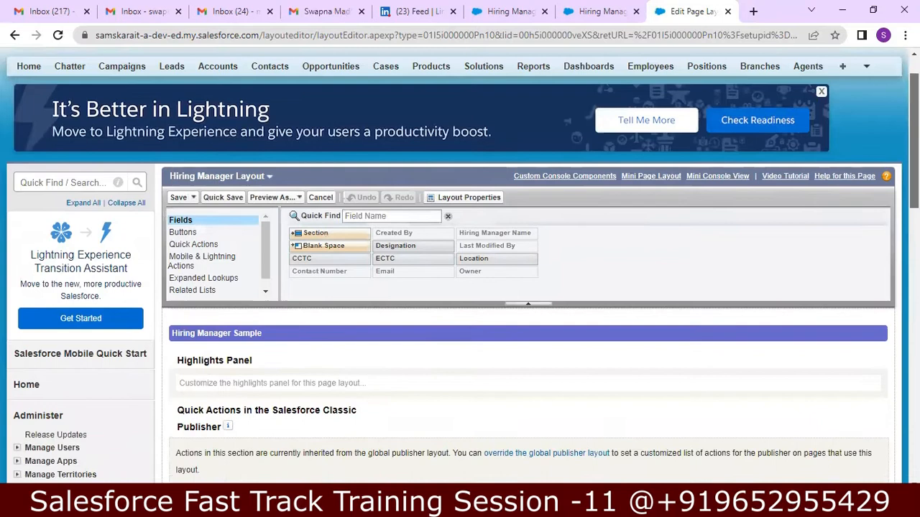
scroll(763, 252, "down", 10)
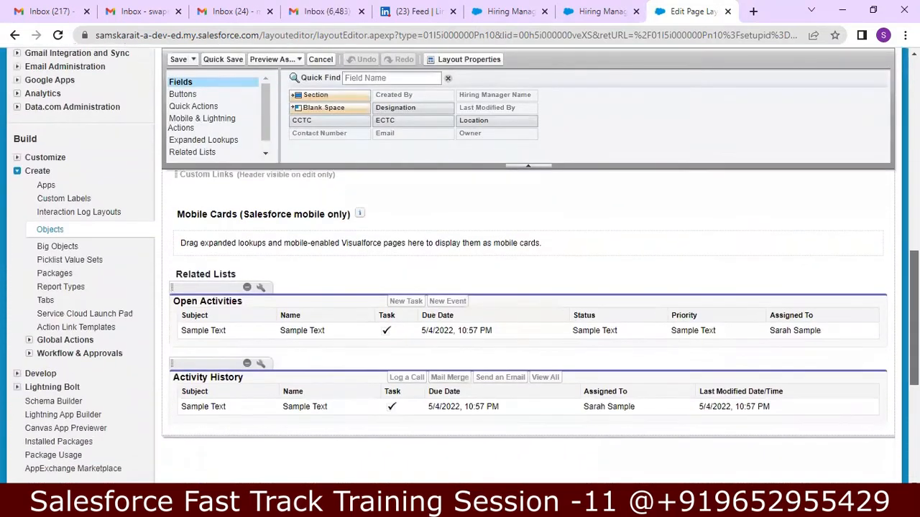
scroll(528, 323, "up", 10)
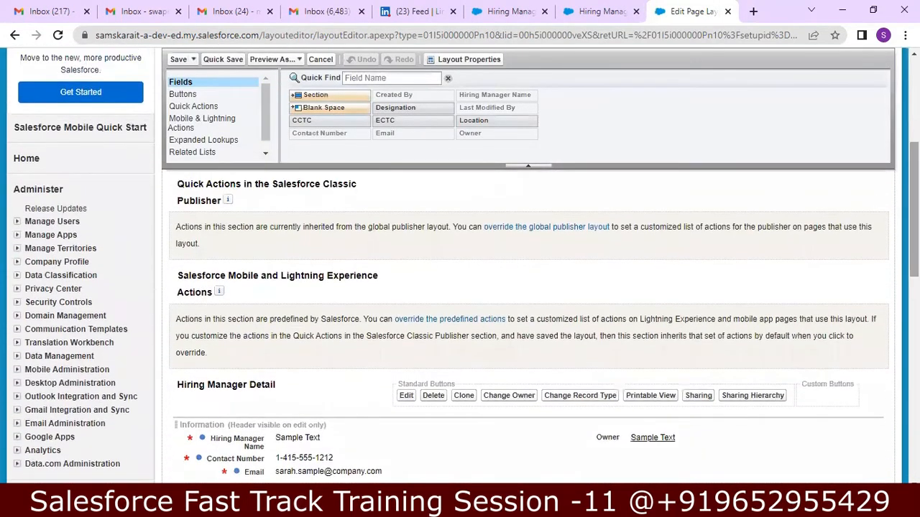
Step: Add Designation, Location, CCTC and ECTC to the Information section and save the layout
left_click_drag(395, 109, 486, 420)
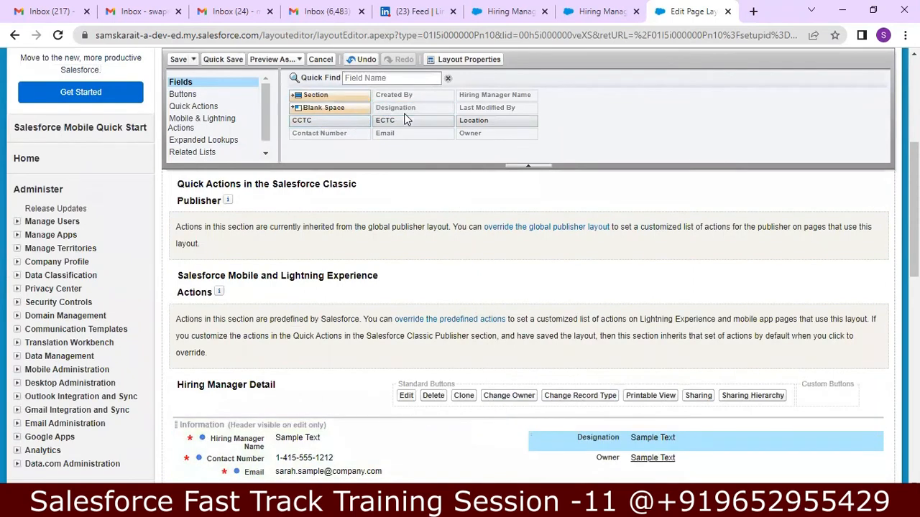
left_click_drag(503, 118, 626, 367)
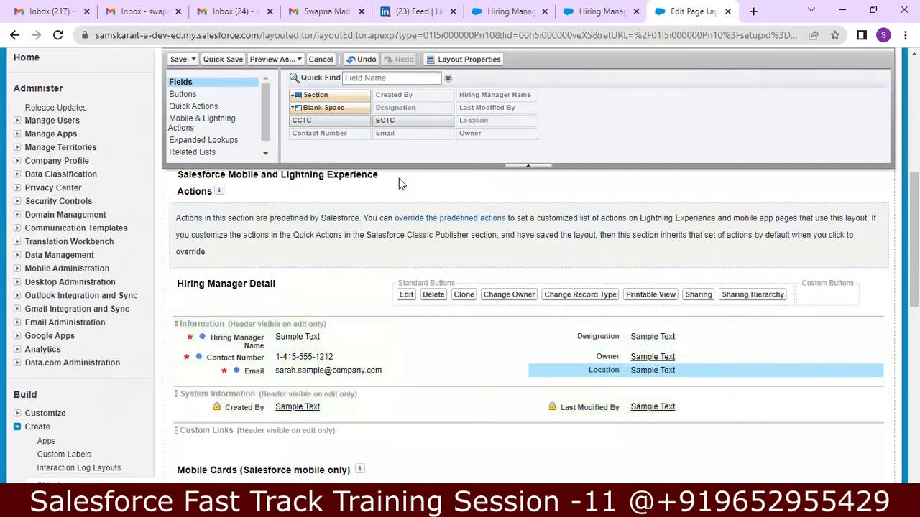
left_click_drag(309, 120, 597, 377)
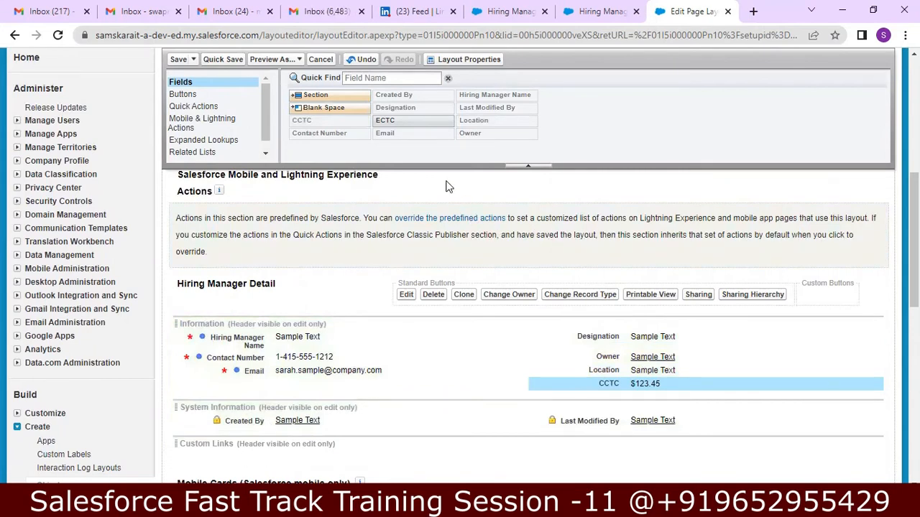
left_click_drag(416, 121, 591, 390)
scroll(591, 390, "up", 1)
scroll(591, 390, "up", 5)
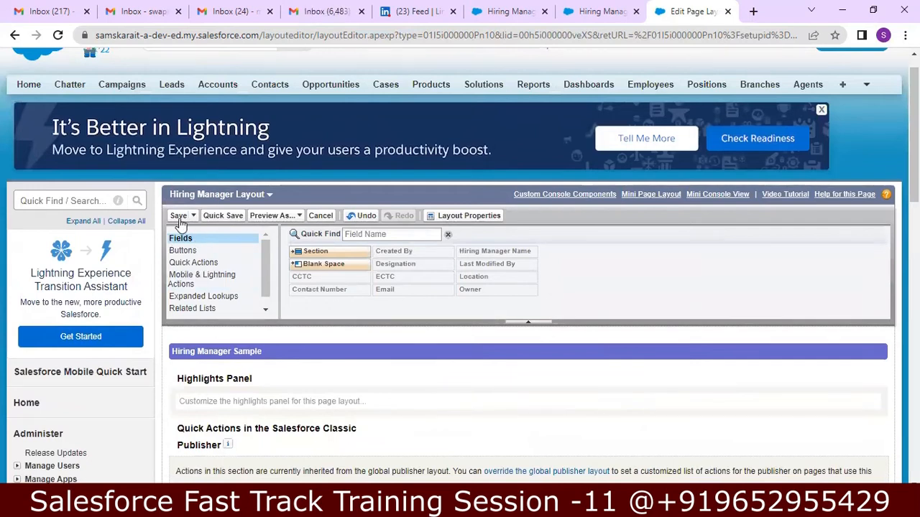
left_click(179, 215)
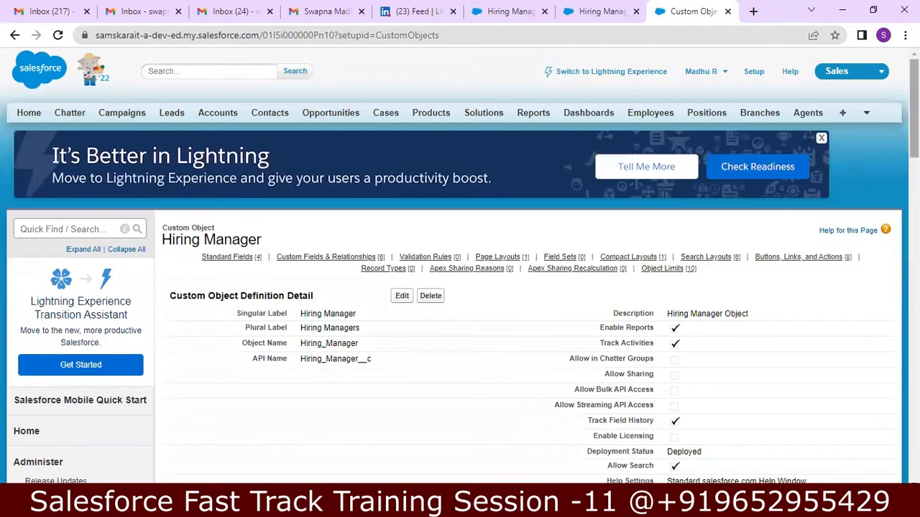
Step: Start a new Hiring Manager record from the Hiring Managers tab
left_click(866, 116)
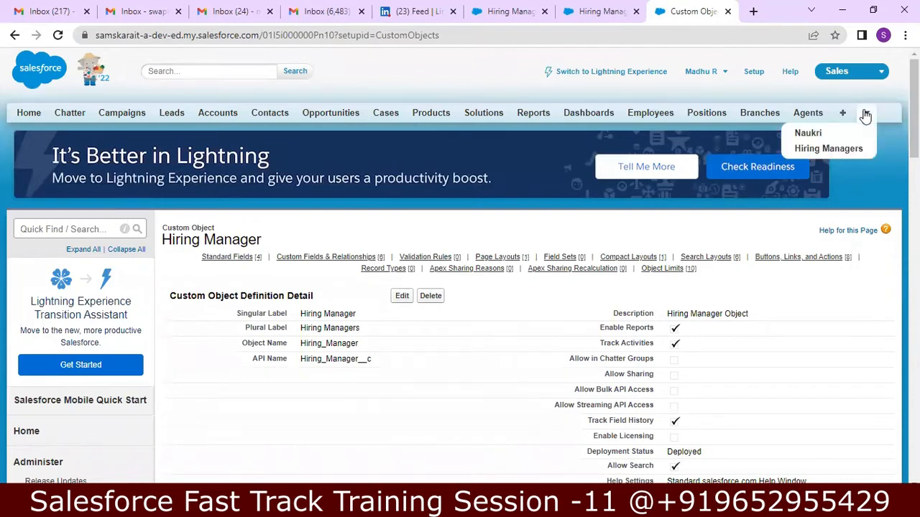
left_click(832, 147)
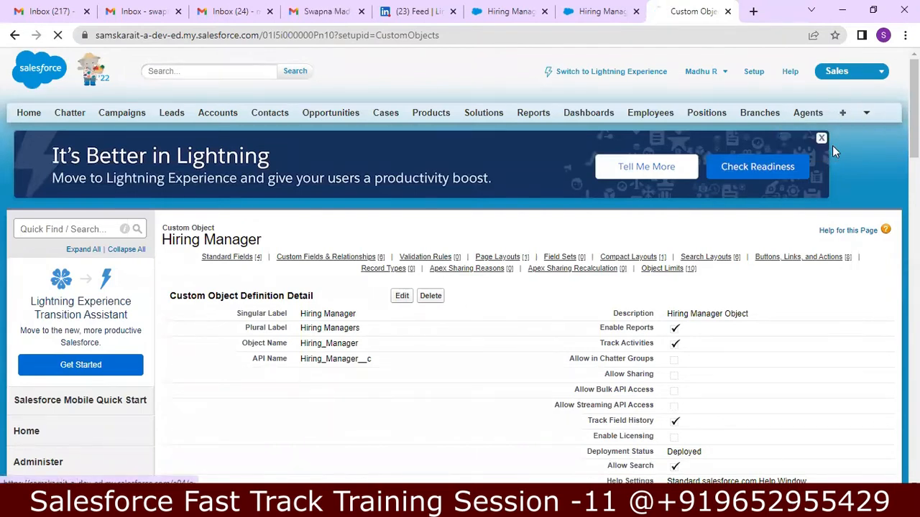
left_click(402, 216)
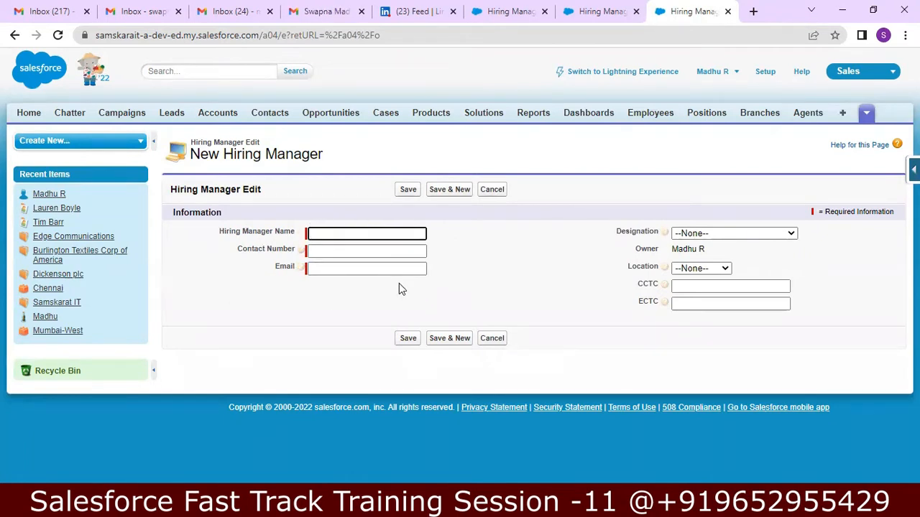
Step: Enter the hiring manager's contact number and e-mail address
left_click(402, 247)
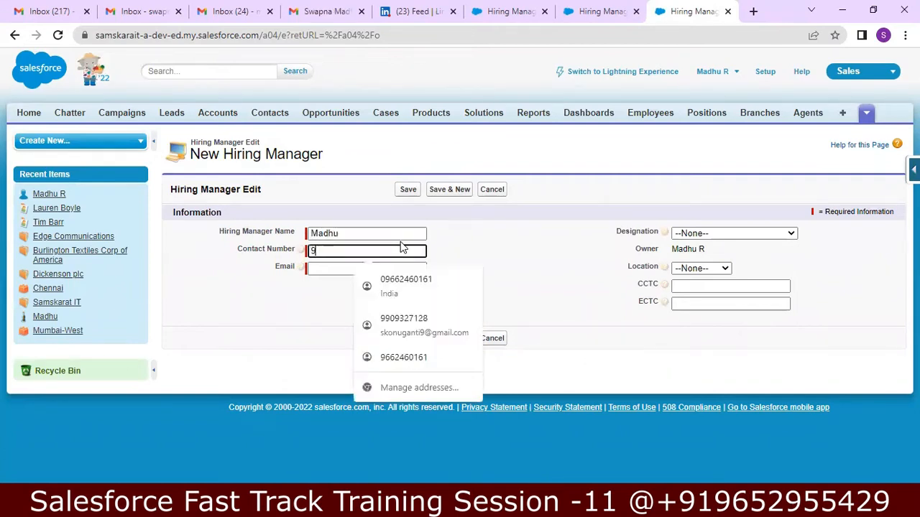
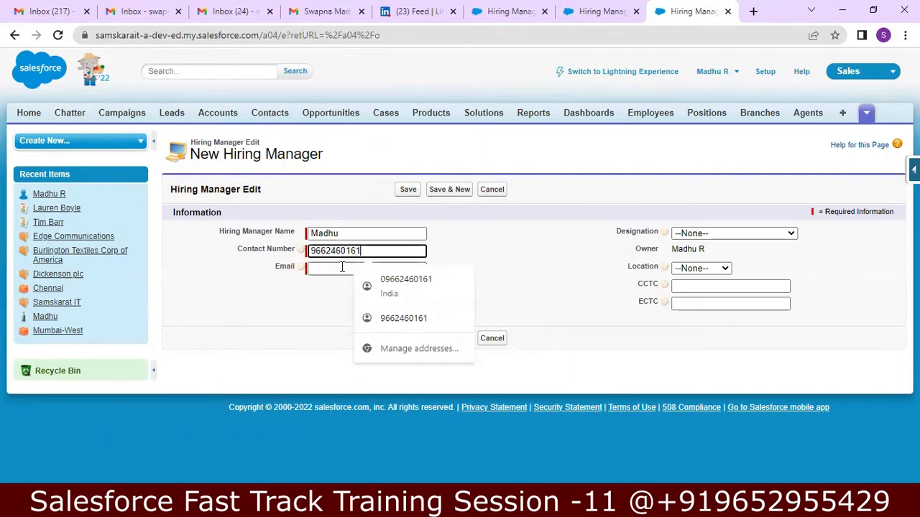
left_click(342, 267)
key("BackSpace")
key("BackSpace")
key("BackSpace")
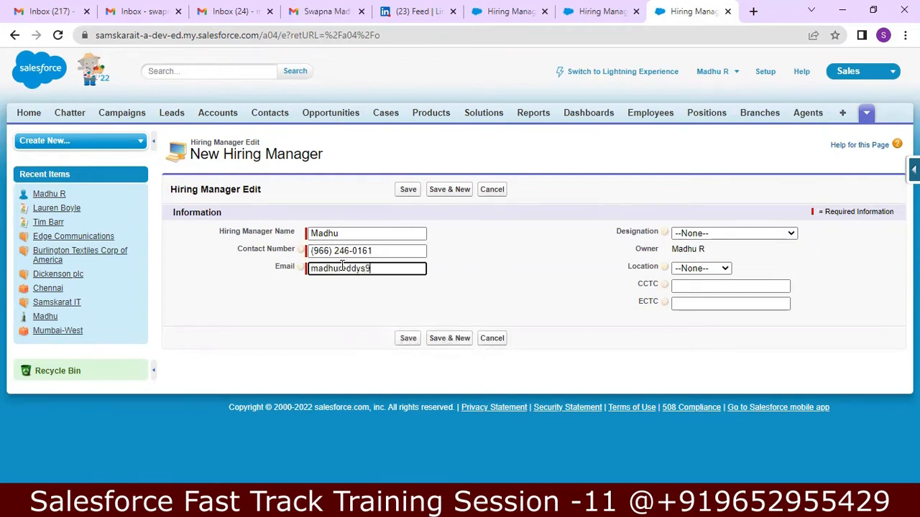
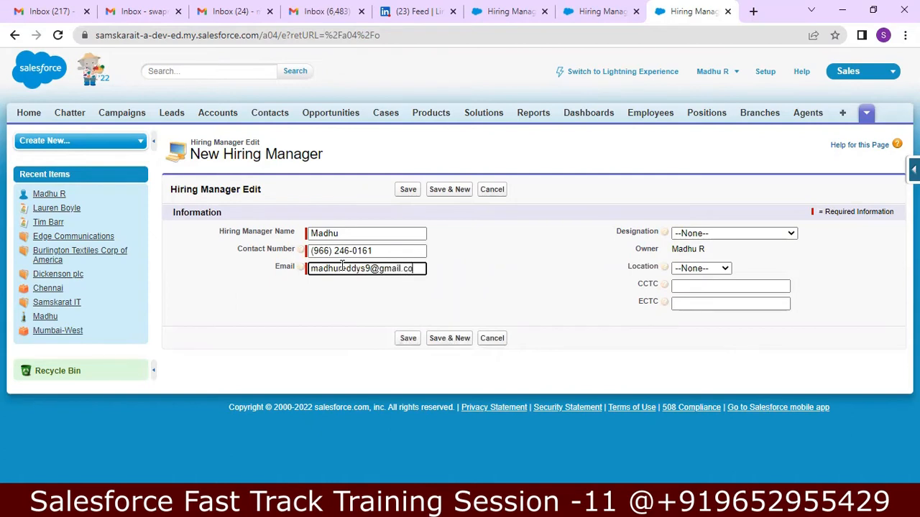
key("Tab")
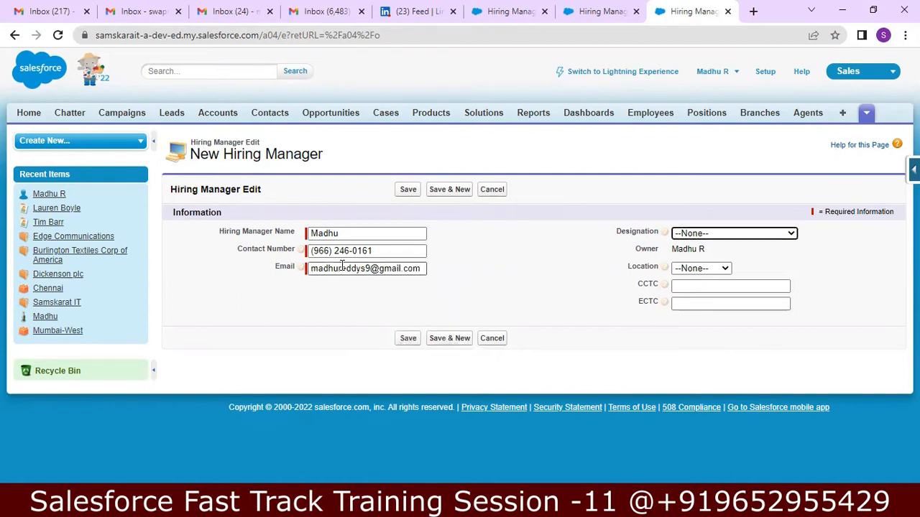
Step: Choose designation HR Executive, HR Manager and location Hyderabad, enter CCTC 700000 and ECTC 1000000, and save
left_click(751, 233)
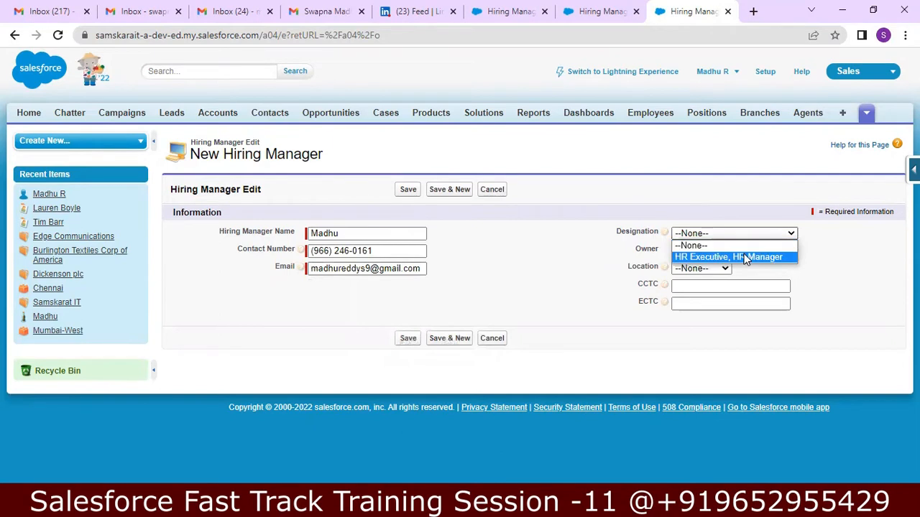
left_click(746, 257)
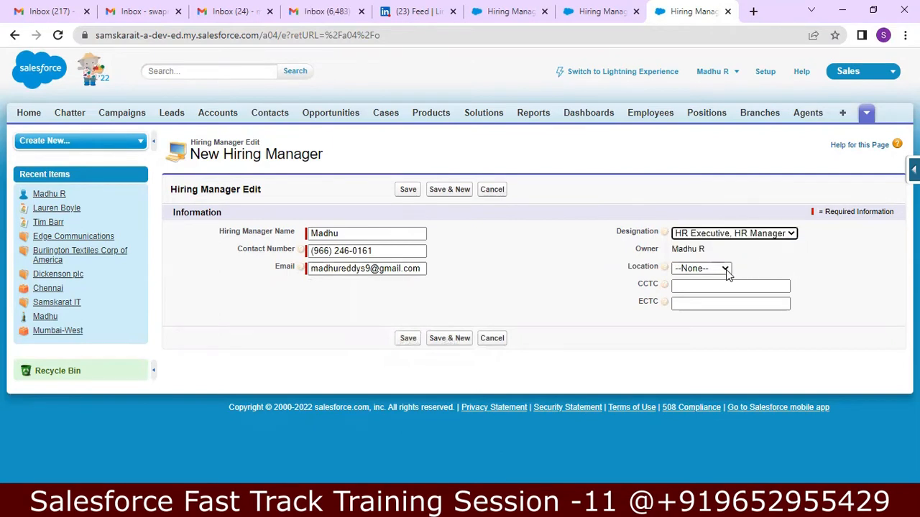
left_click(726, 271)
left_click(717, 291)
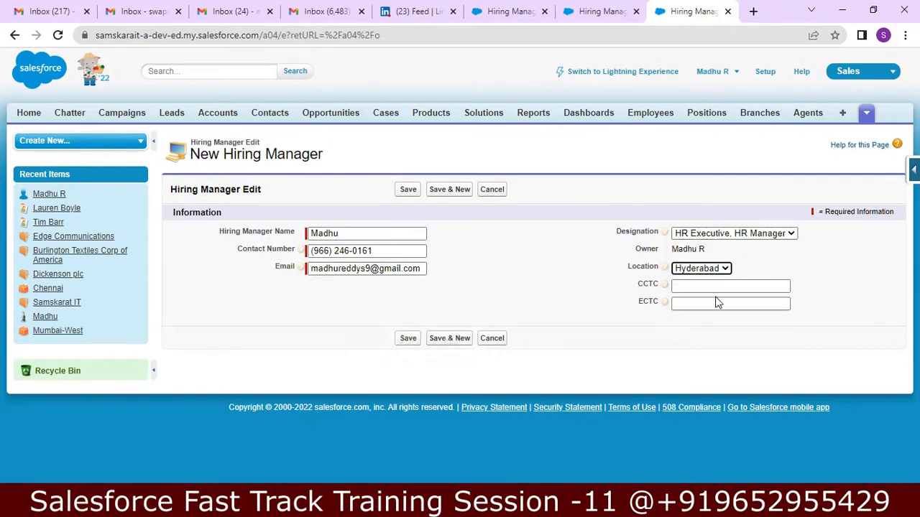
left_click(726, 288)
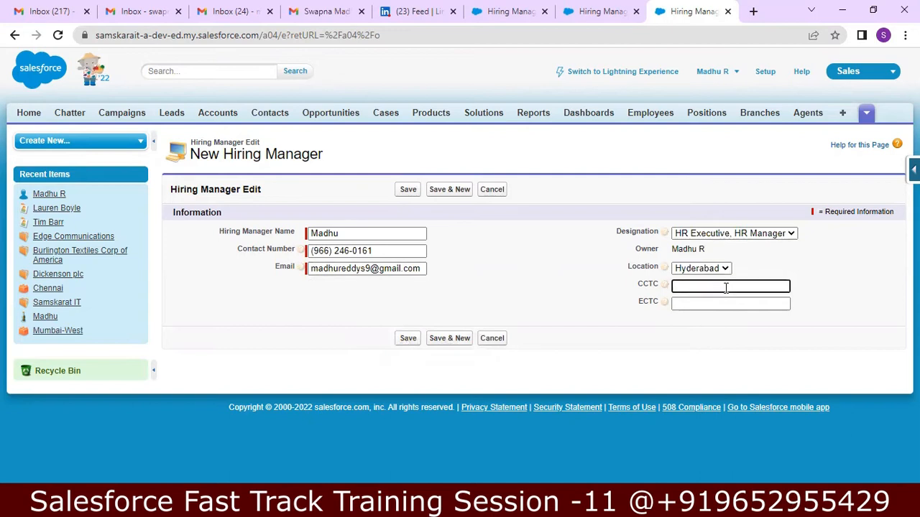
type("700000")
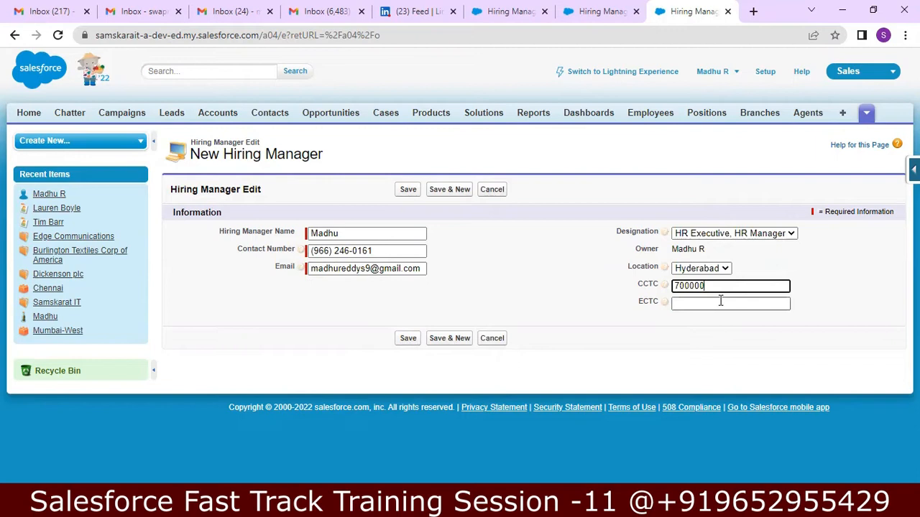
left_click(720, 303)
type("10000")
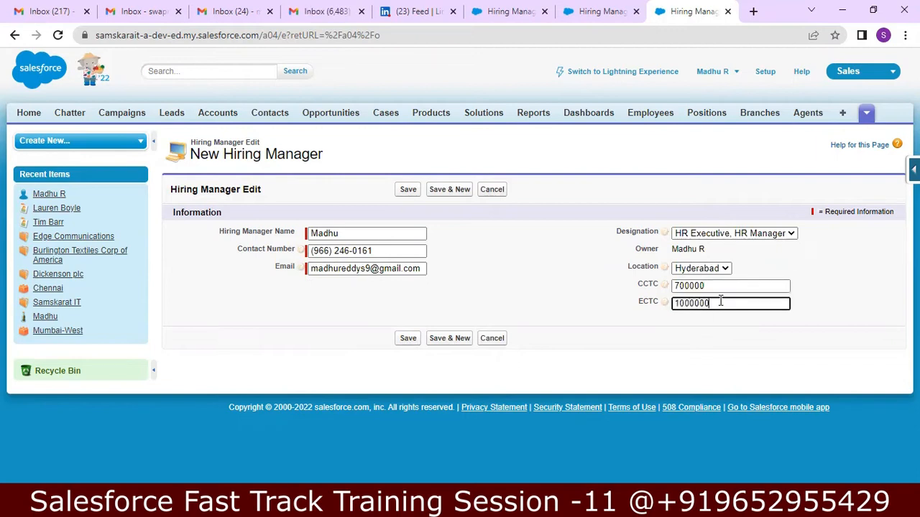
type("00")
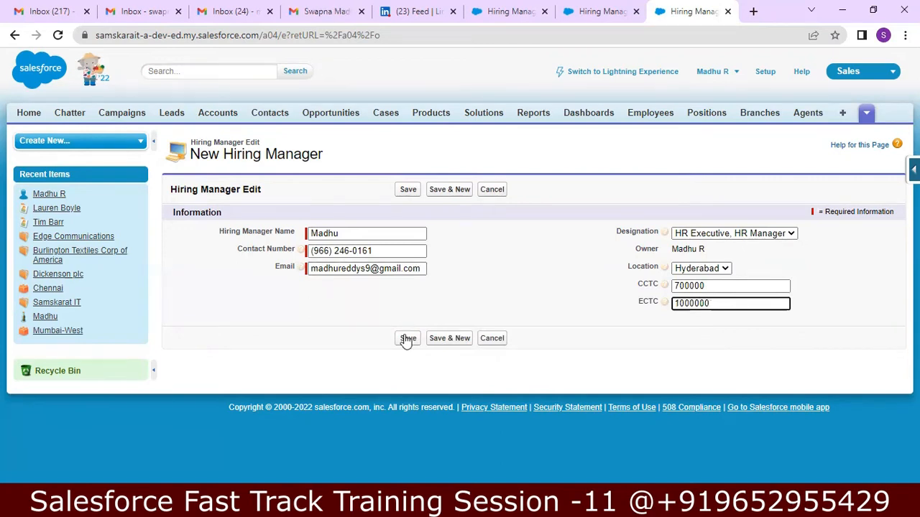
left_click(408, 337)
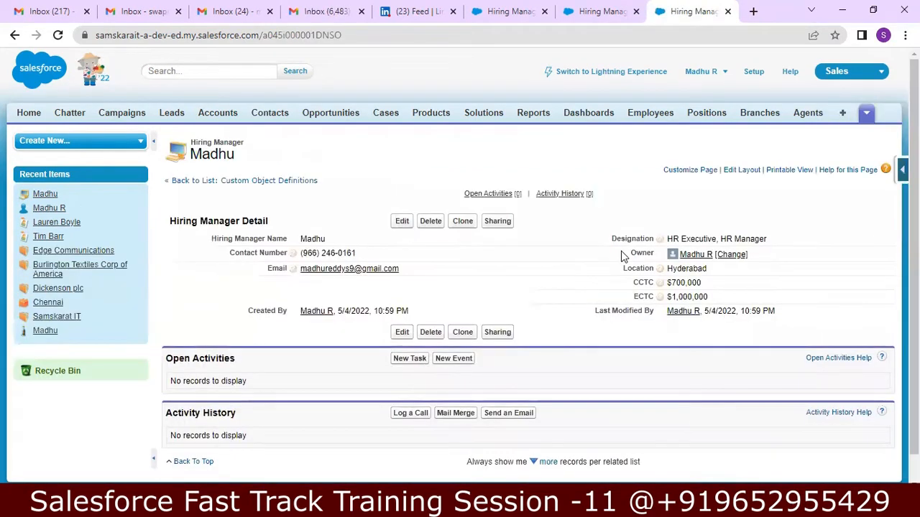
Step: Review the saved Hiring Manager record's details, then switch to the Notepad++ notes
scroll(460, 266, "down", 1)
scroll(460, 266, "up", 1)
scroll(460, 266, "down", 1)
scroll(460, 265, "up", 1)
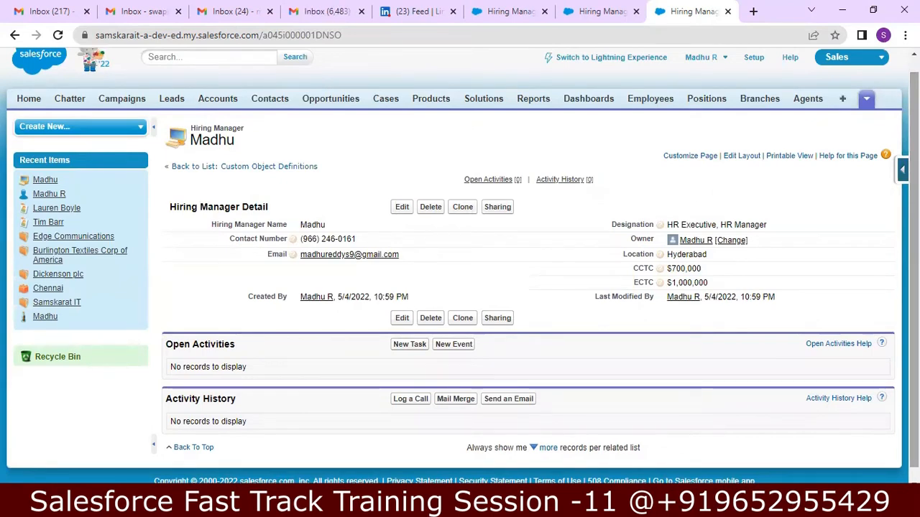
scroll(460, 266, "down", 1)
scroll(460, 265, "up", 1)
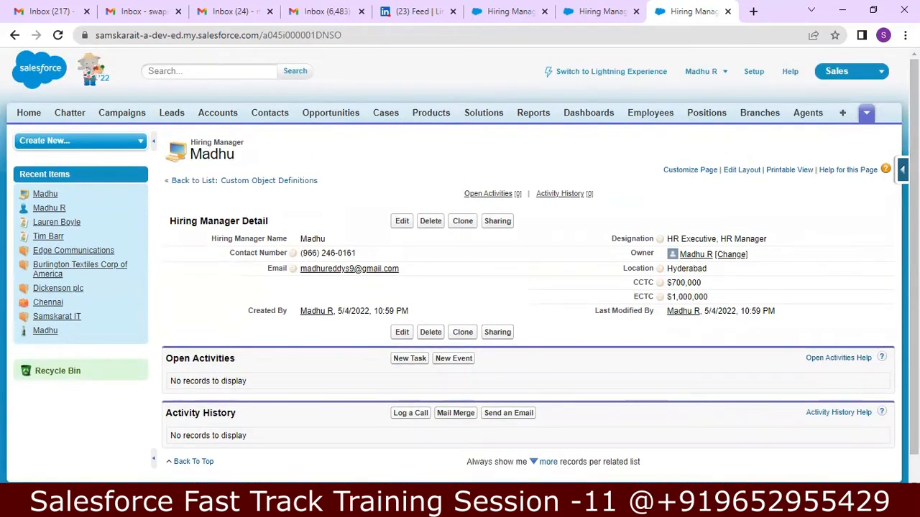
key("alt+Tab")
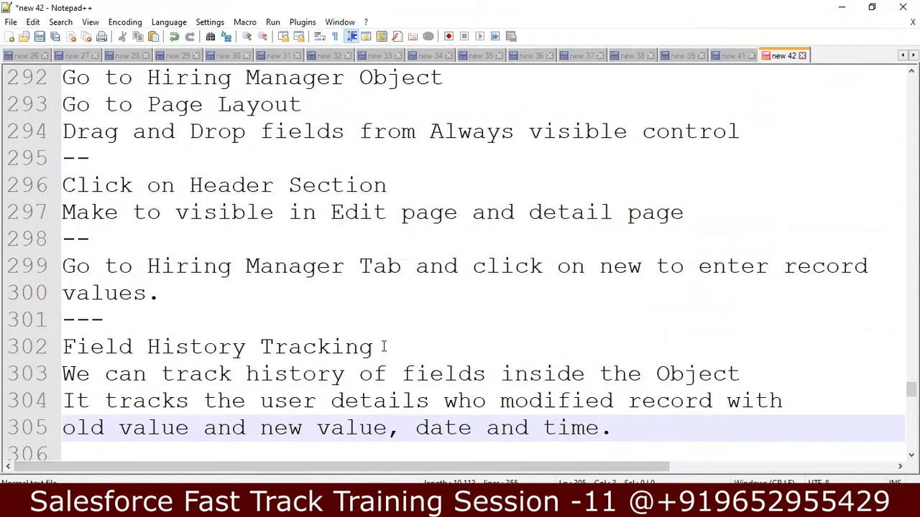
key("Down")
key("Down")
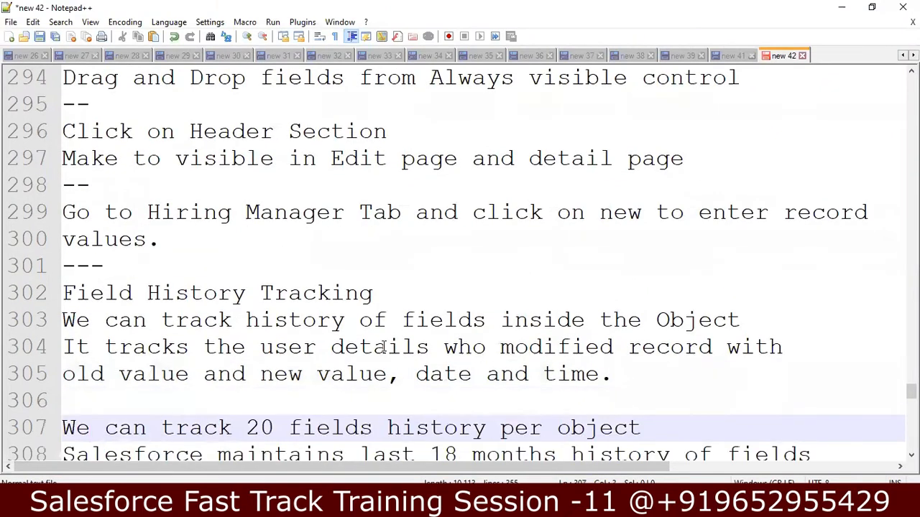
key("Up")
key("Up")
key("Up")
key("Up")
key("Up")
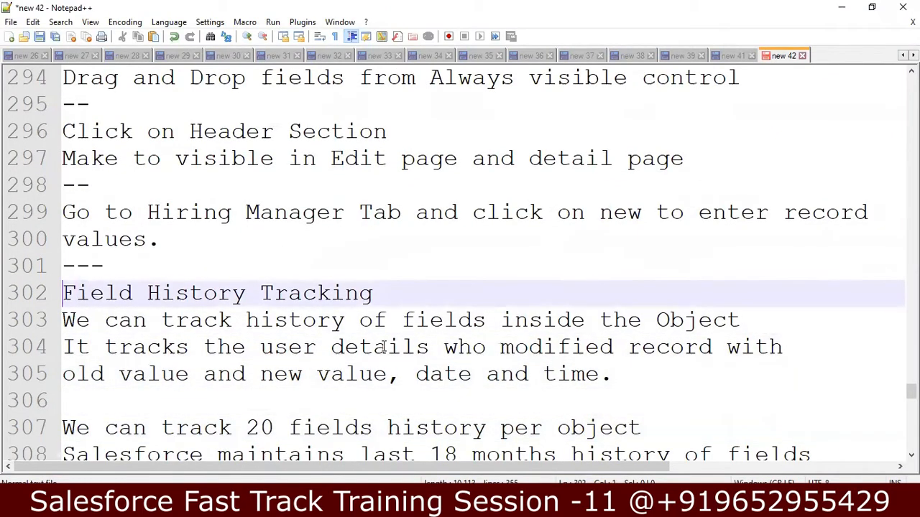
key("Return")
key("Up")
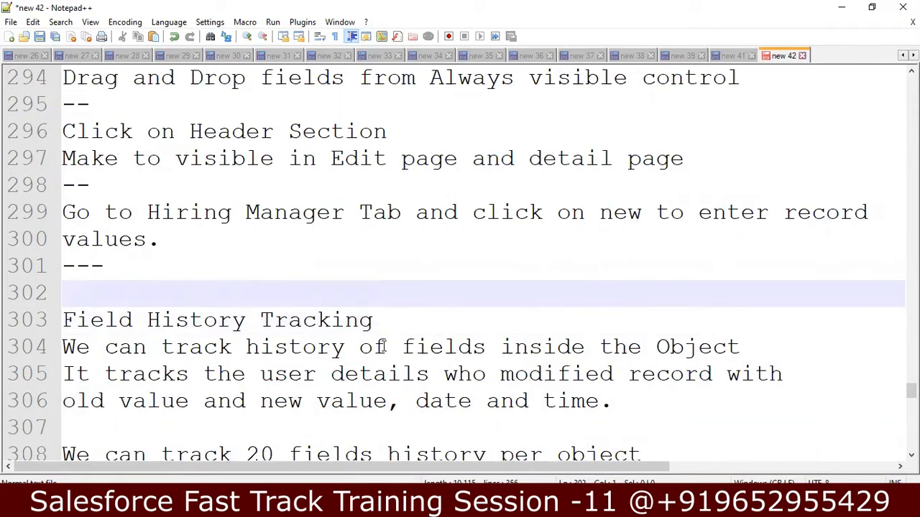
type("Allow R")
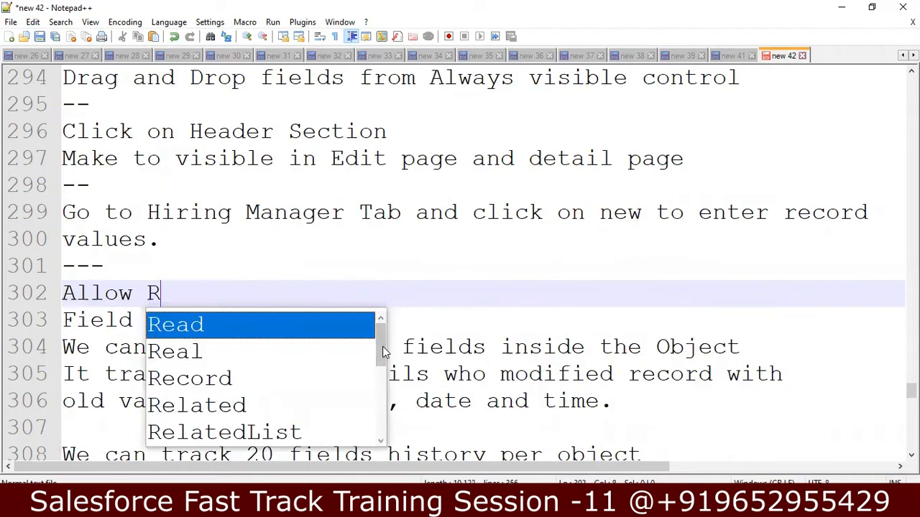
type("eports")
key("Return")
type("Allow Acti")
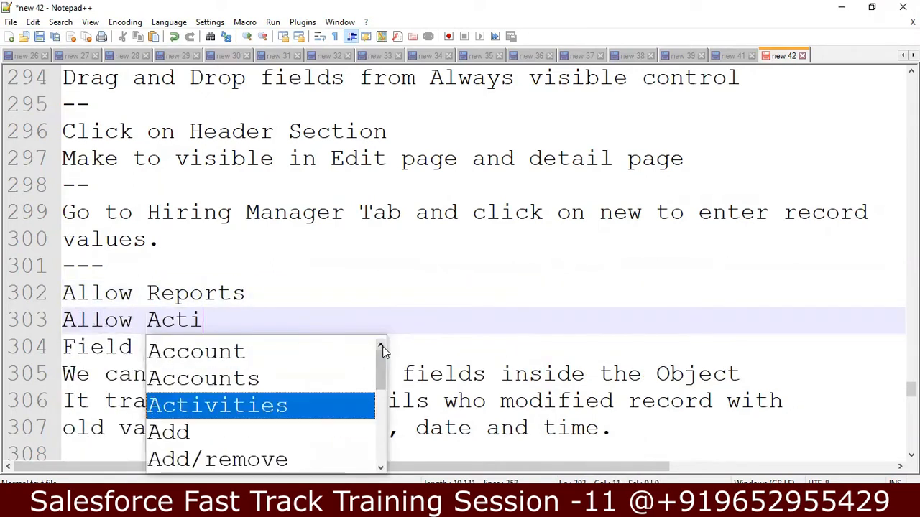
type("vities")
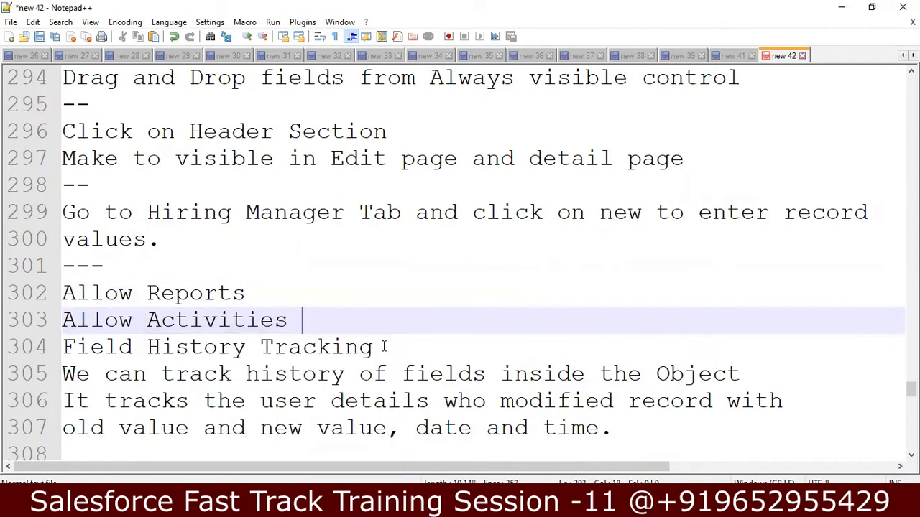
key("Return")
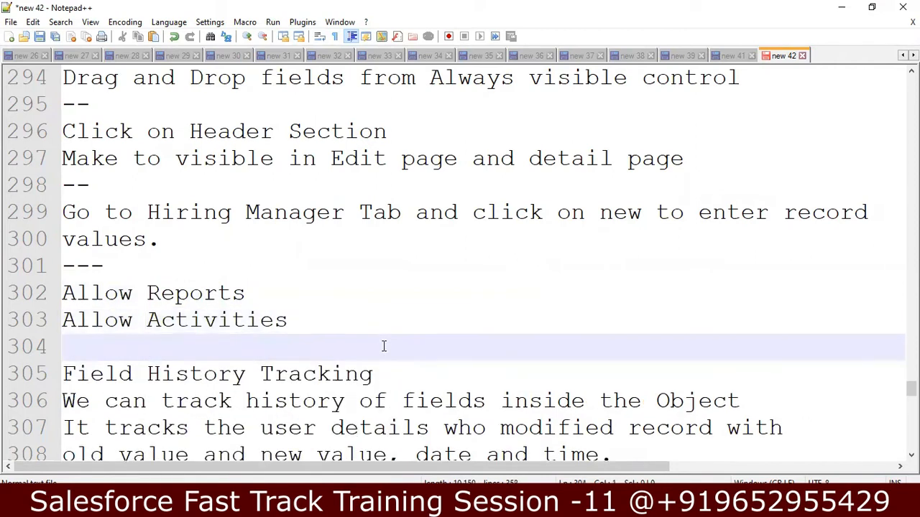
type("A")
key("BackSpace")
type("ack Field History")
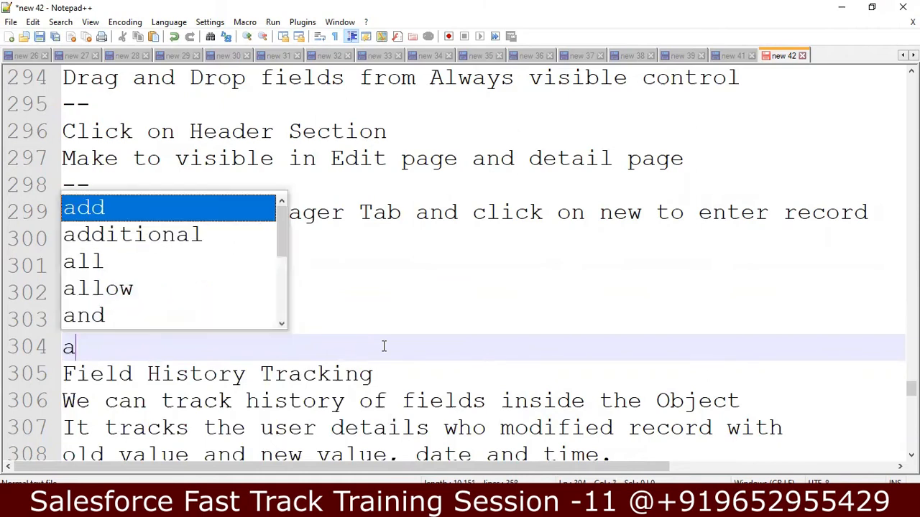
key("BackSpace")
type("Allow Track Field History")
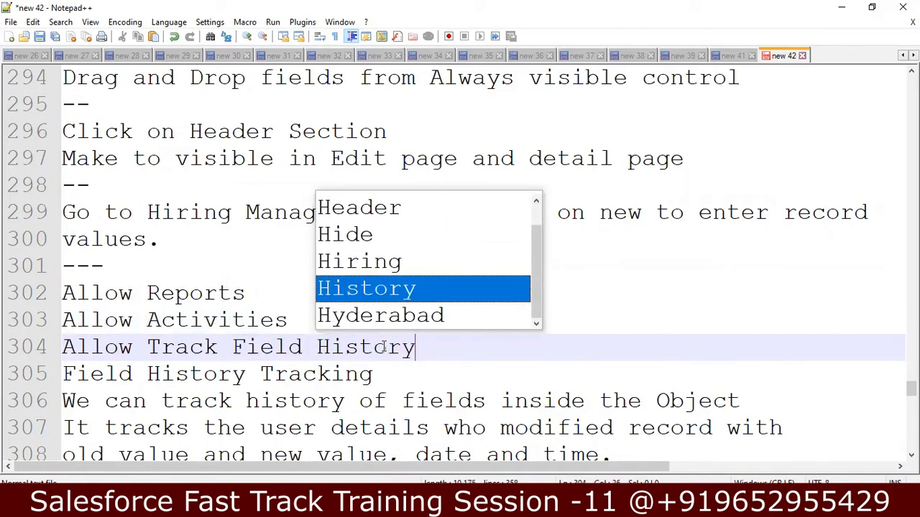
key("Return")
key("Return")
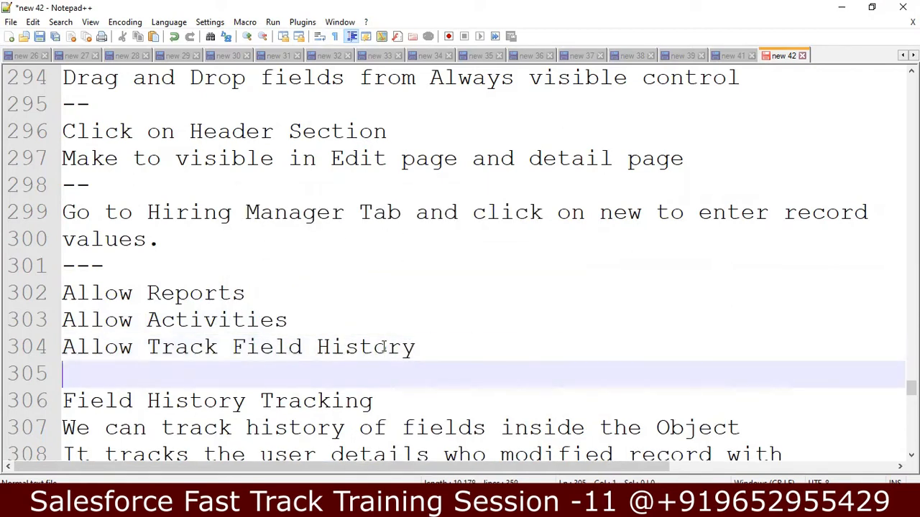
type("Alo")
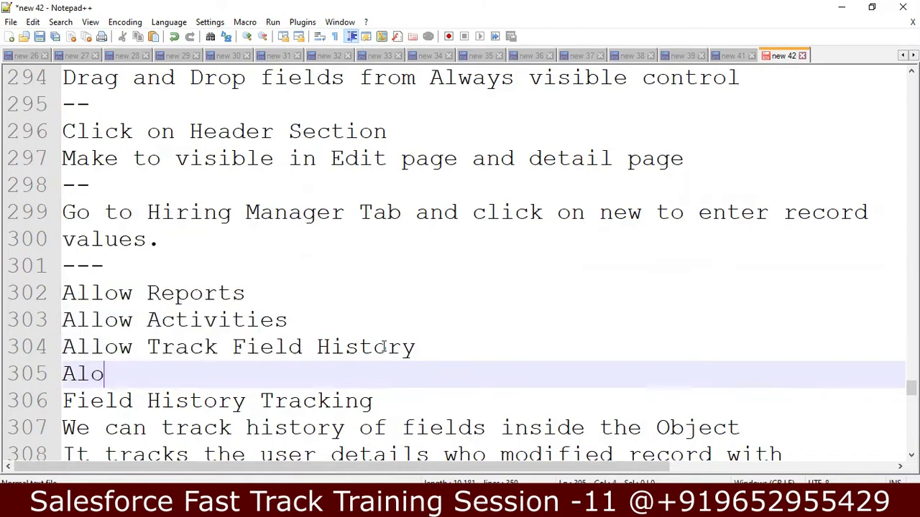
key("BackSpace")
type("low Chat")
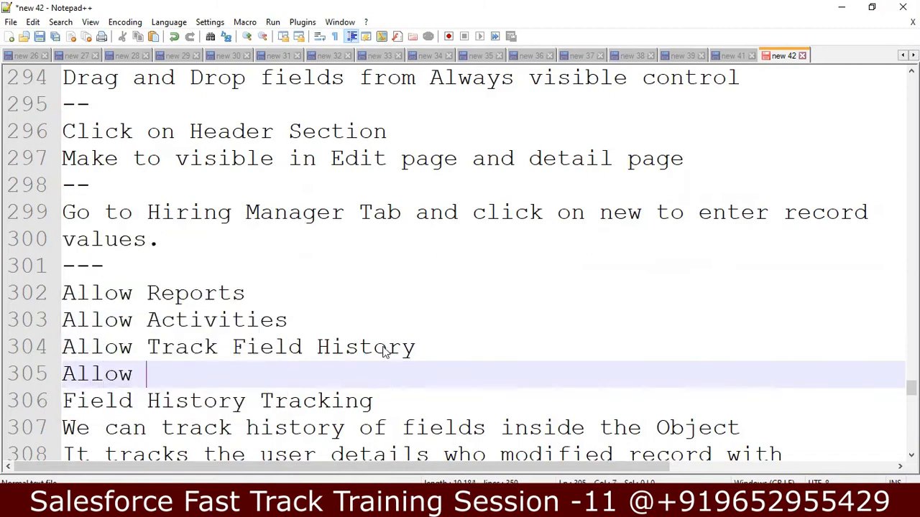
type("ter Group")
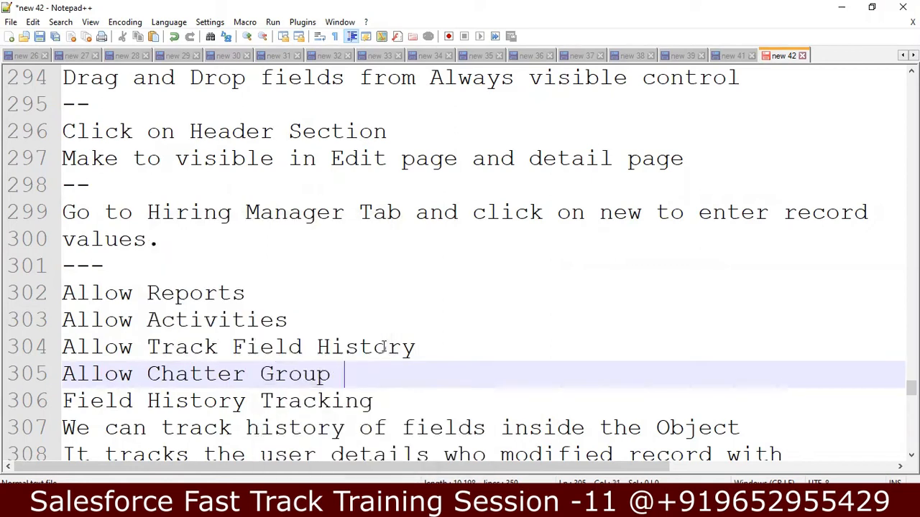
key("Return")
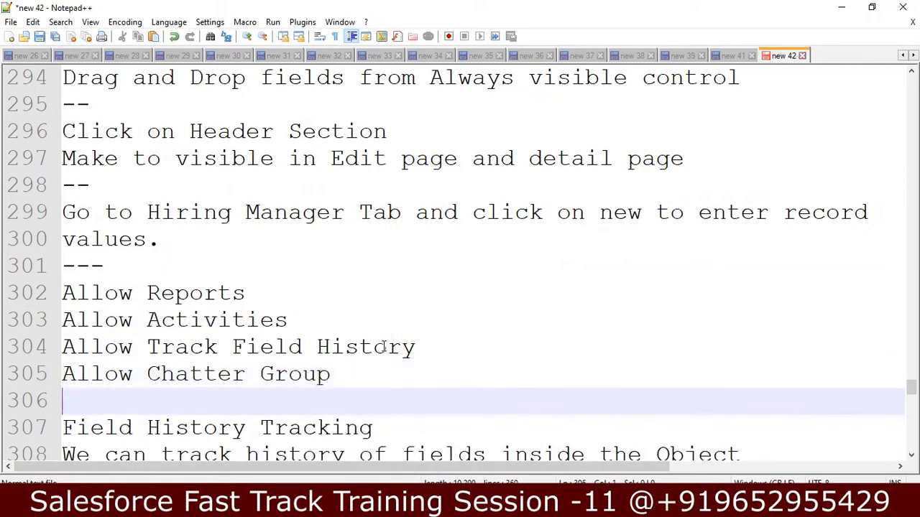
key("Down")
key("Down")
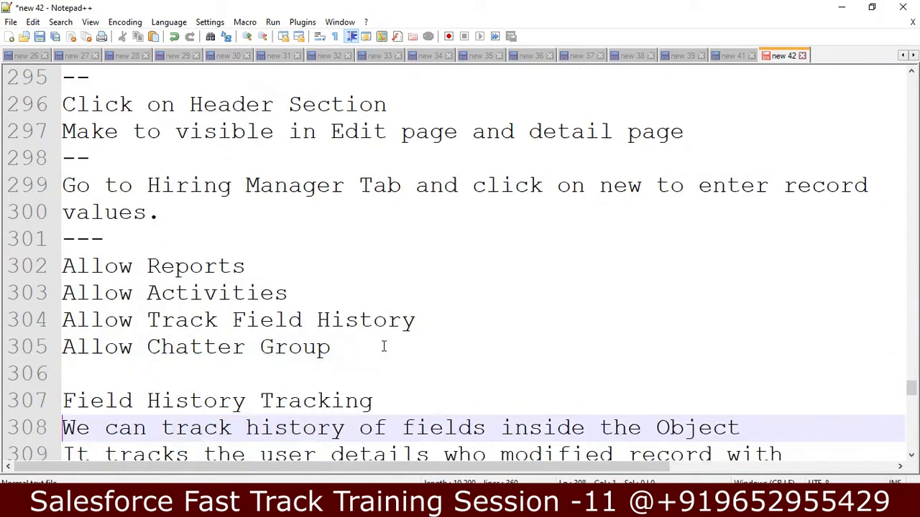
key("Up")
key("Up")
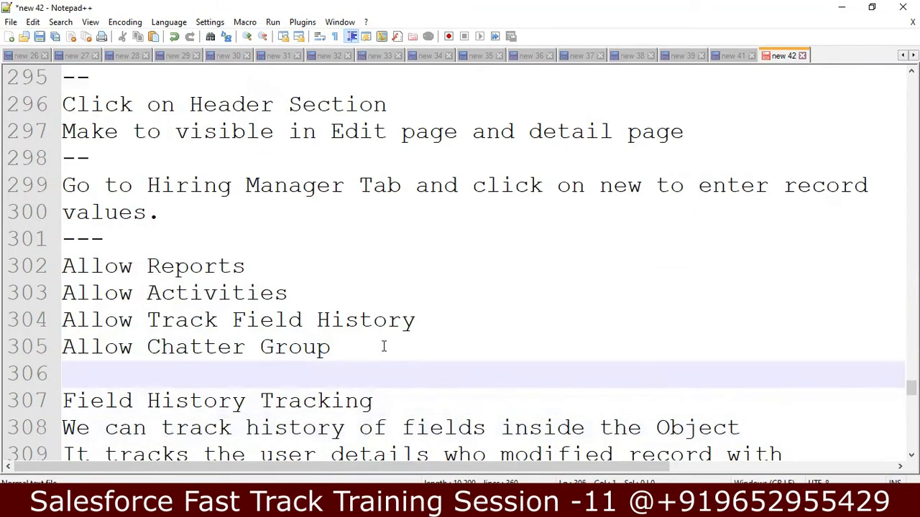
key("Up")
key("Up")
key("Up")
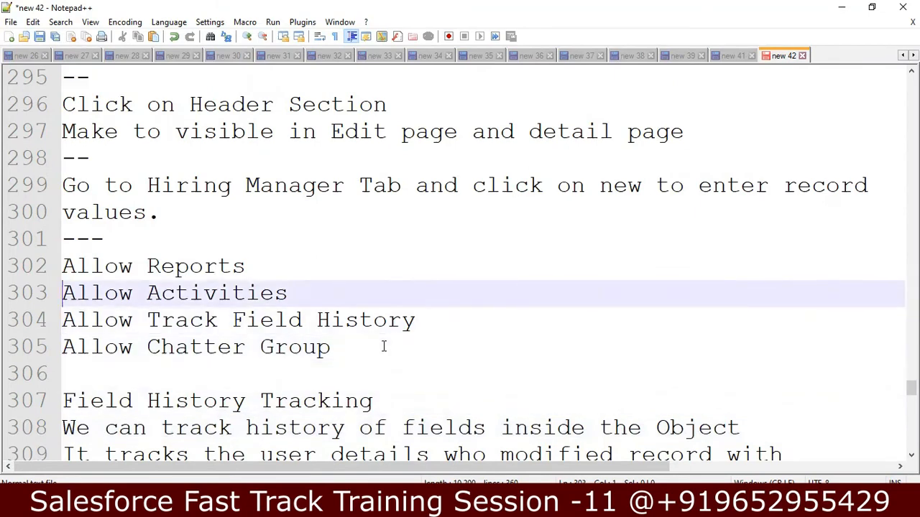
key("Down")
key("shift+Down")
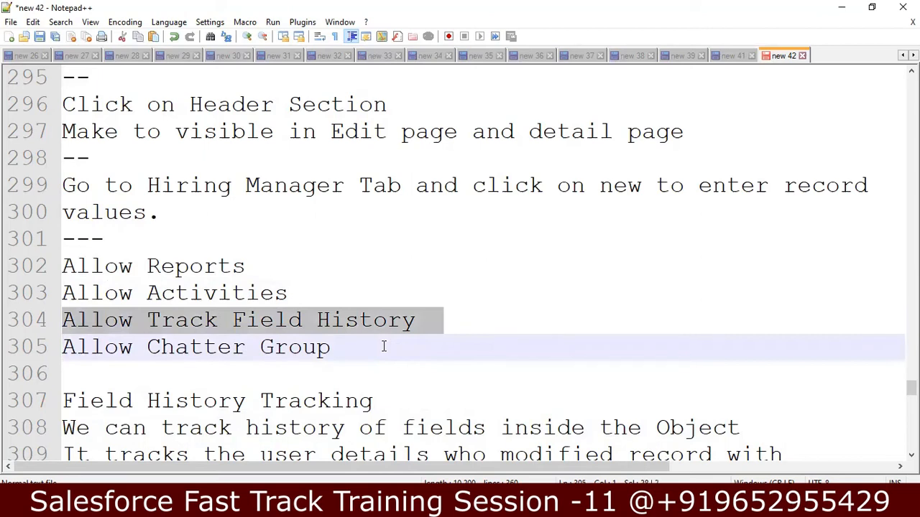
key("Down")
key("Down")
key("Down")
key("Down")
key("Down")
key("Down")
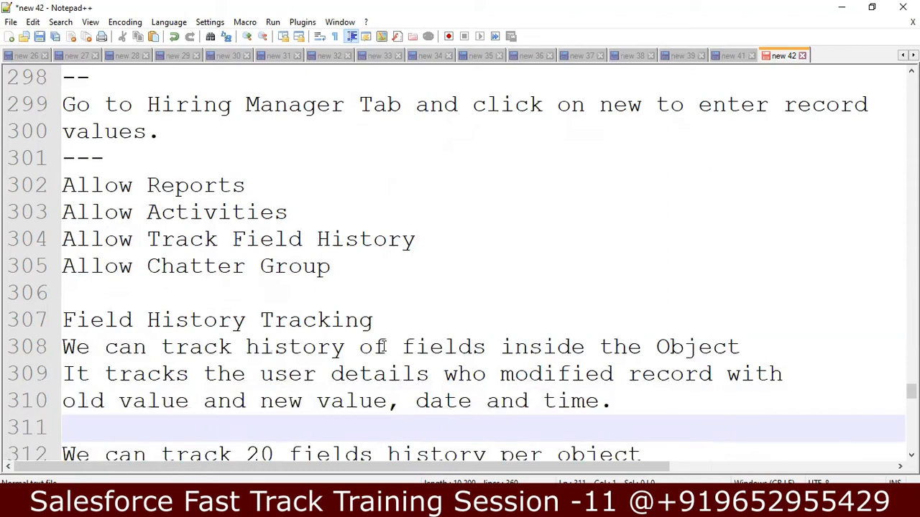
Step: Add a 'Deposit Money' line below the Field History Tracking heading
key("Up")
key("Up")
key("Up")
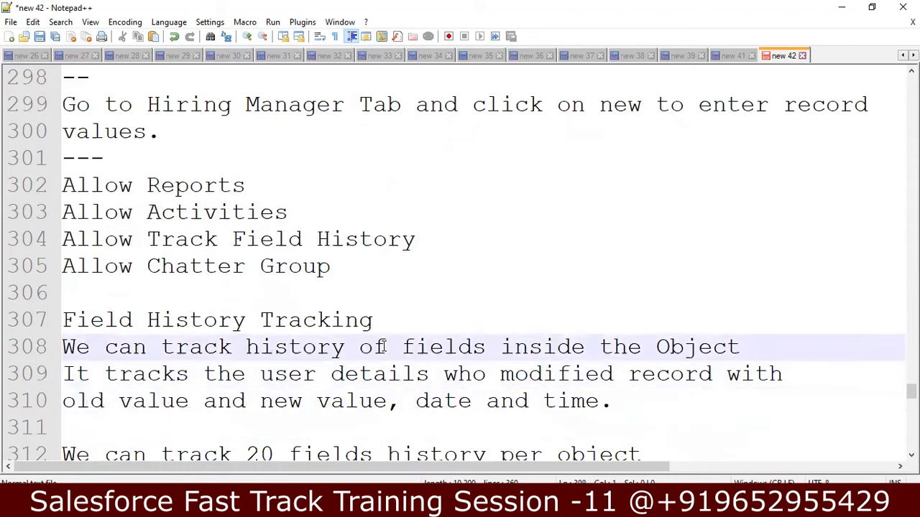
key("Return")
key("Return")
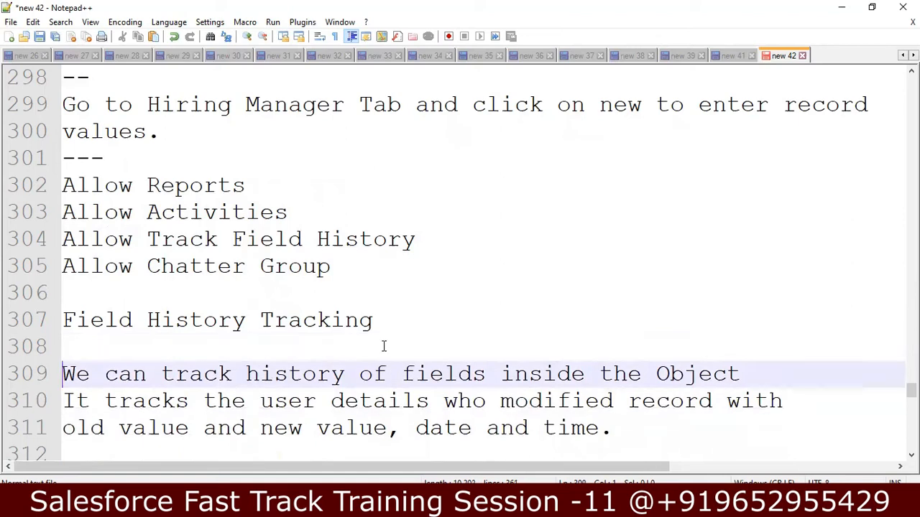
key("Up")
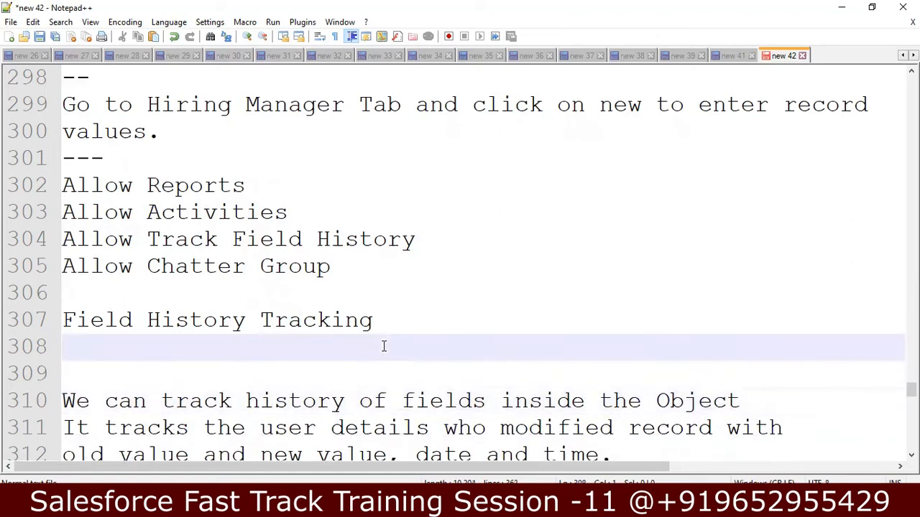
type("Deposit Mod")
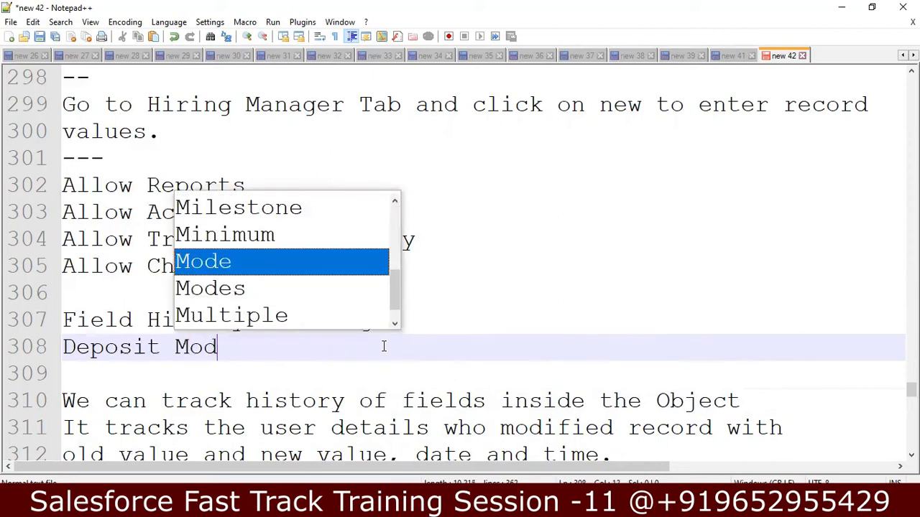
type("n")
key("BackSpace")
key("BackSpace")
type("ney")
key("Return")
type("10000")
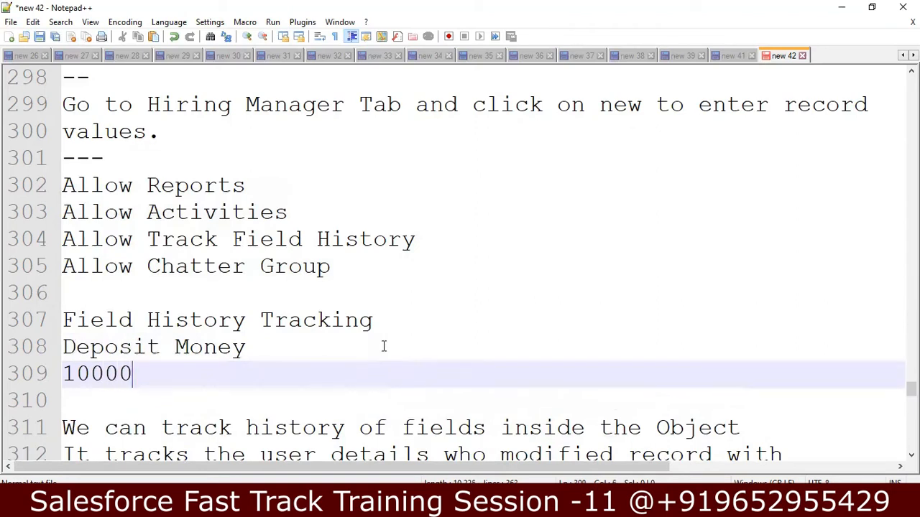
type("  20000 - Histor")
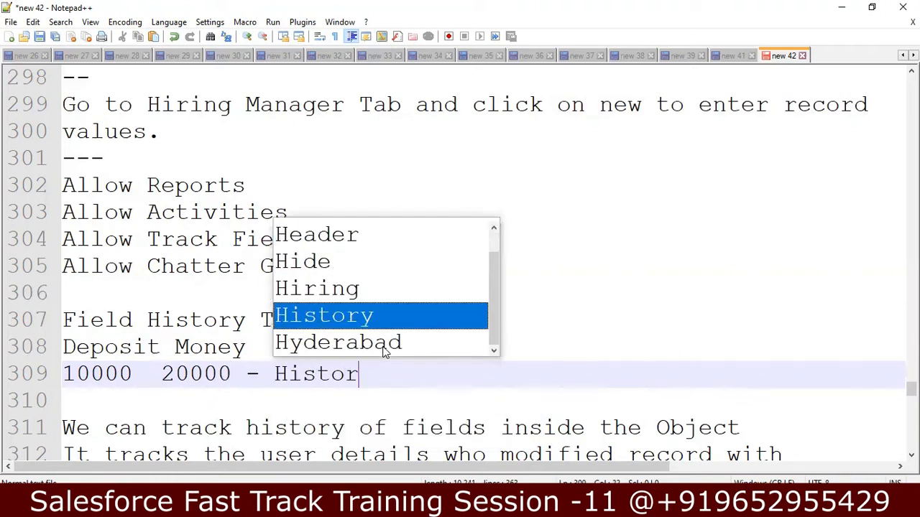
type("y")
key("Return")
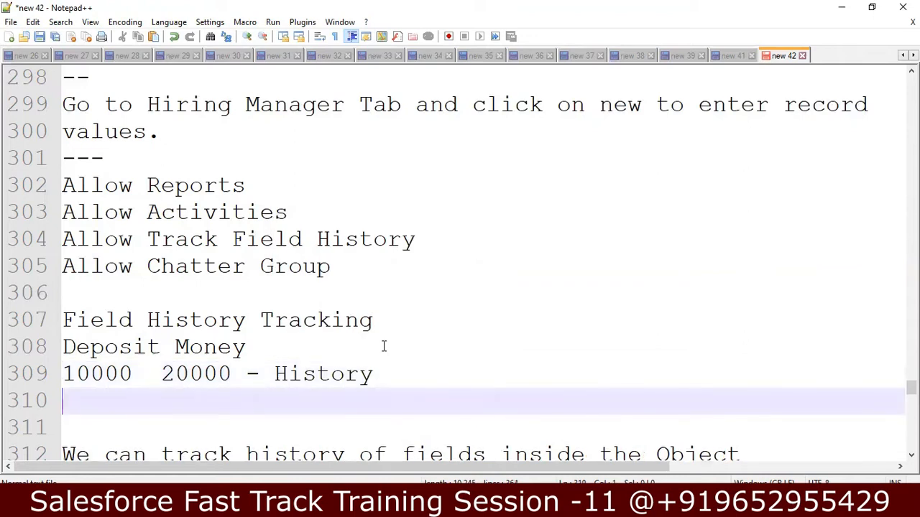
type("User Modi")
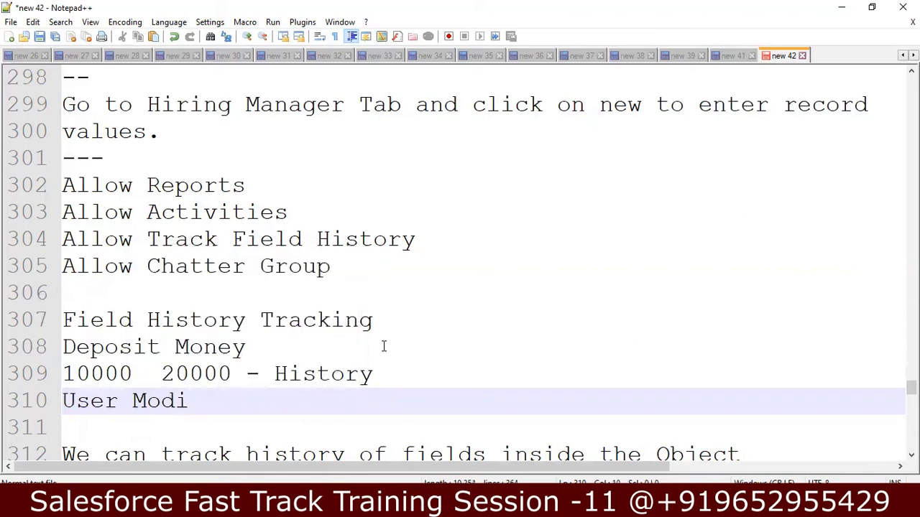
type("fied")
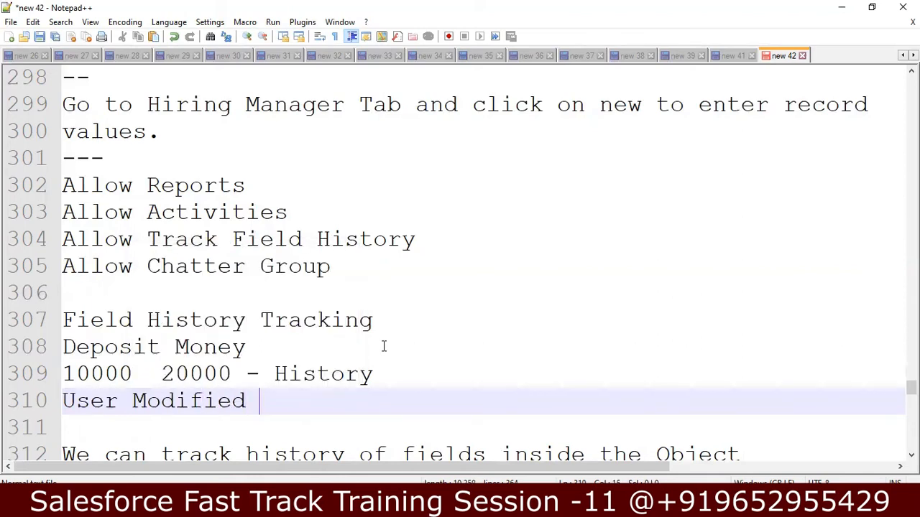
Step: Add the lines 'What was the Old Value', 'What is New Value' and 'What Time Stamp'
key("Return")
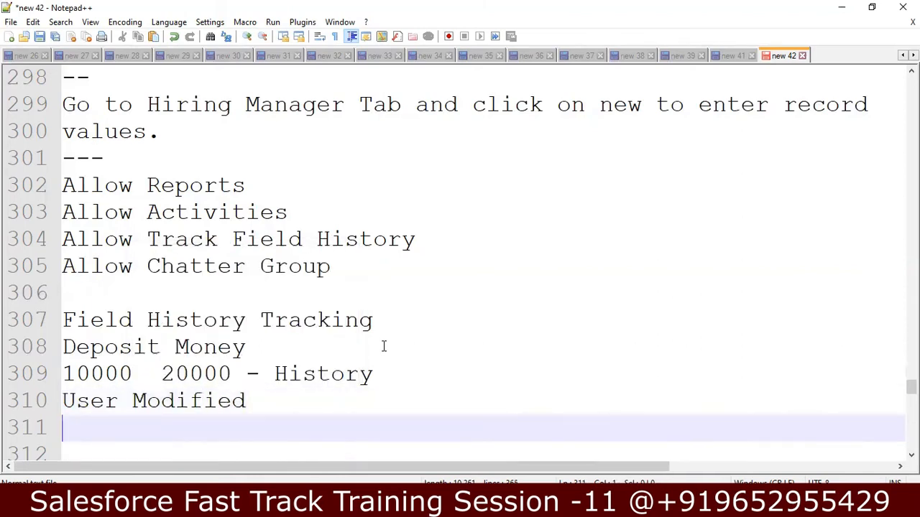
type("What u")
key("BackSpace")
type("was the O")
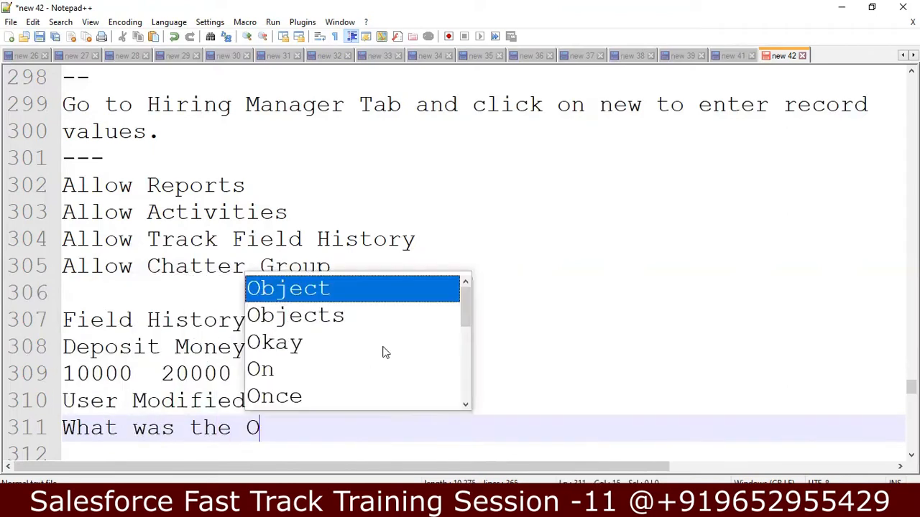
type("ld Value")
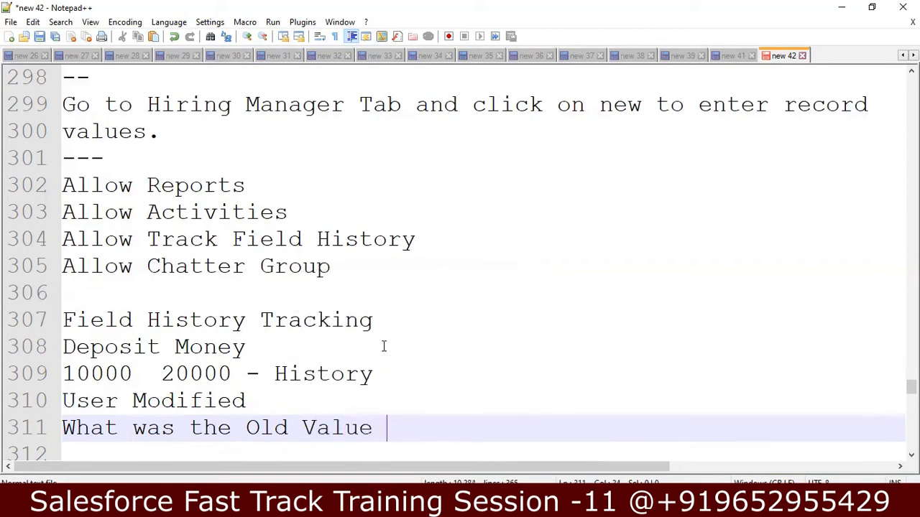
key("Return")
type("What ")
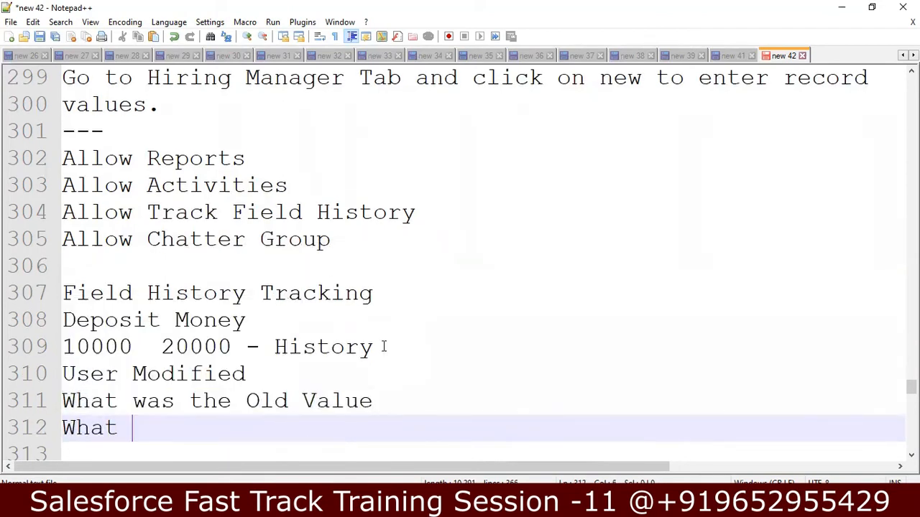
type("is n")
key("BackSpace")
type("N")
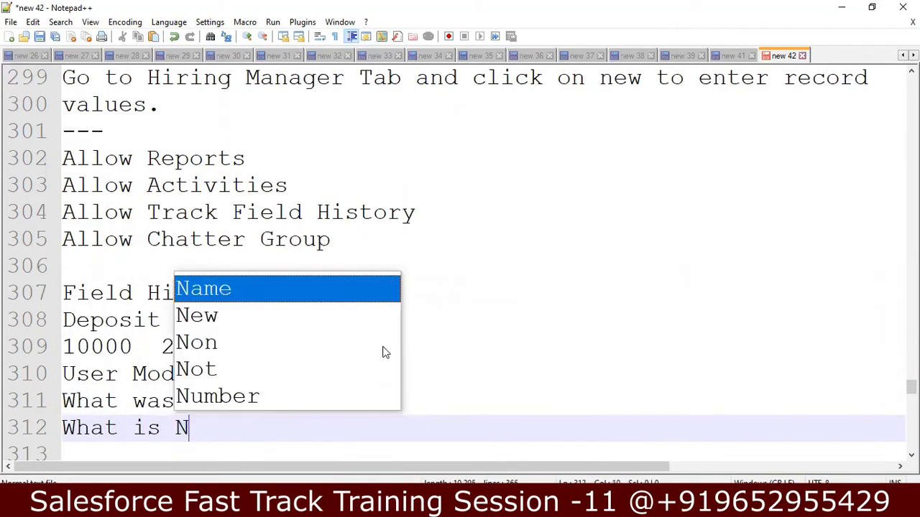
type("ew Value")
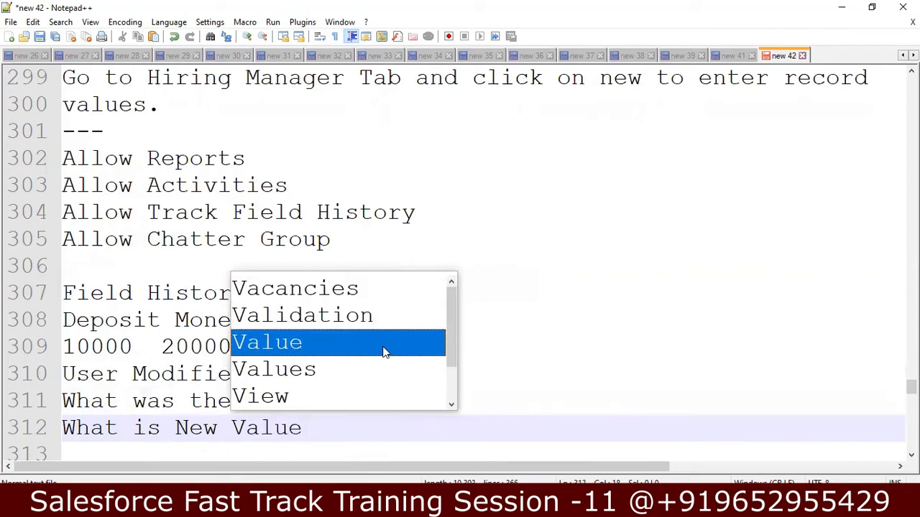
key("Return")
type("What")
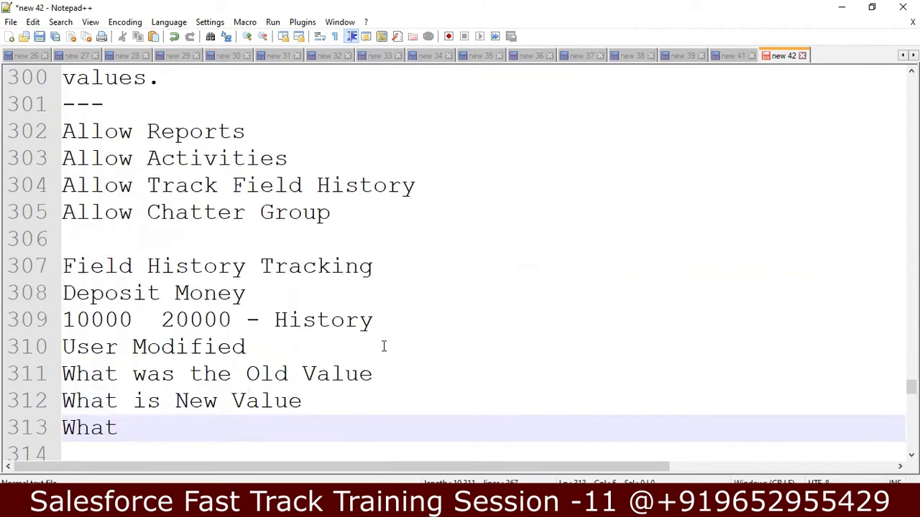
type(" Dat")
key("BackSpace")
key("BackSpace")
key("BackSpace")
type("TI")
key("BackSpace")
type("ime ")
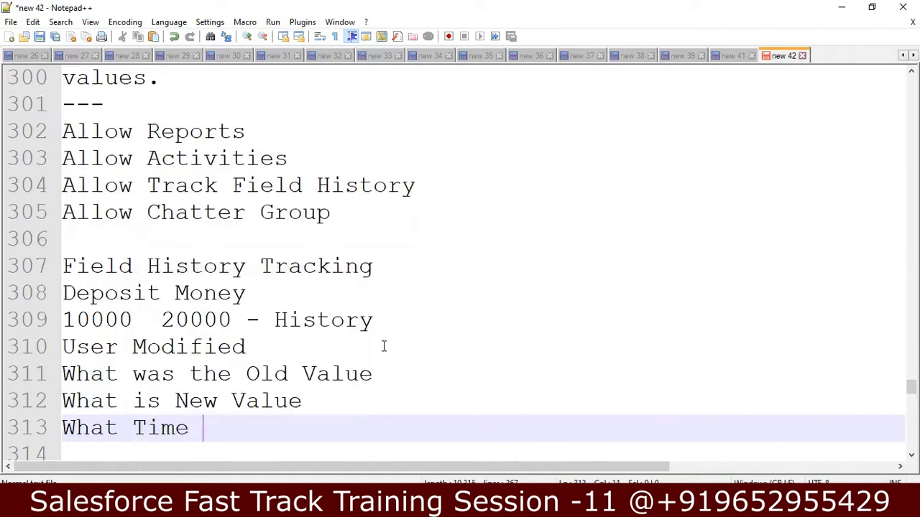
type("Stamp")
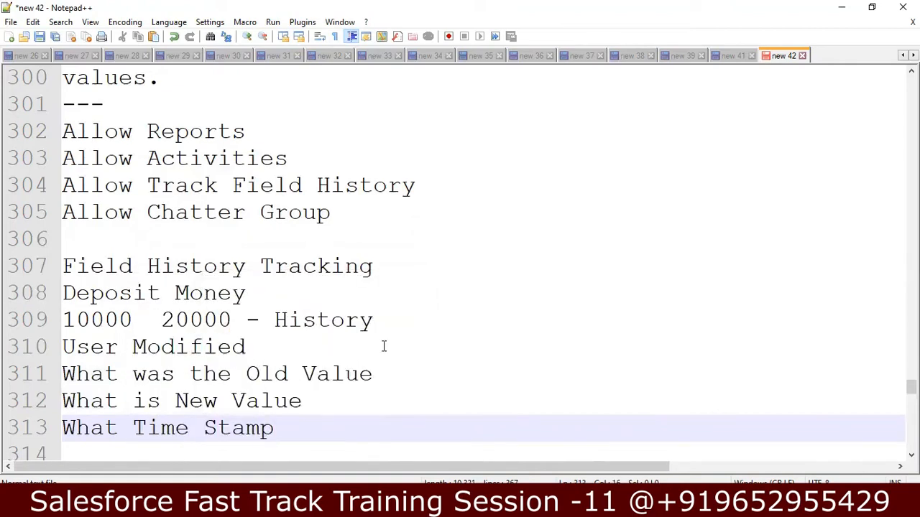
Step: Move through the notes down to the 20 fields and 18 months tracking notes
key("Up")
key("Up")
key("Up")
key("Up")
key("Up")
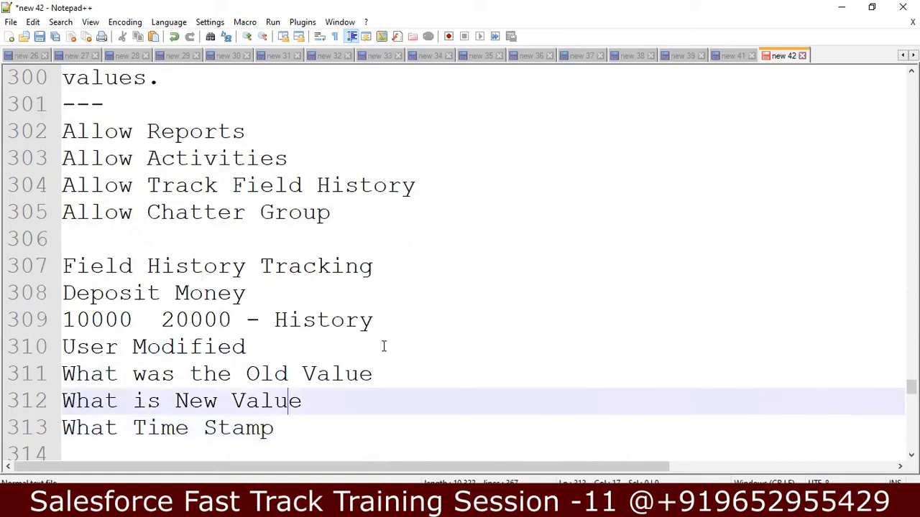
key("Down")
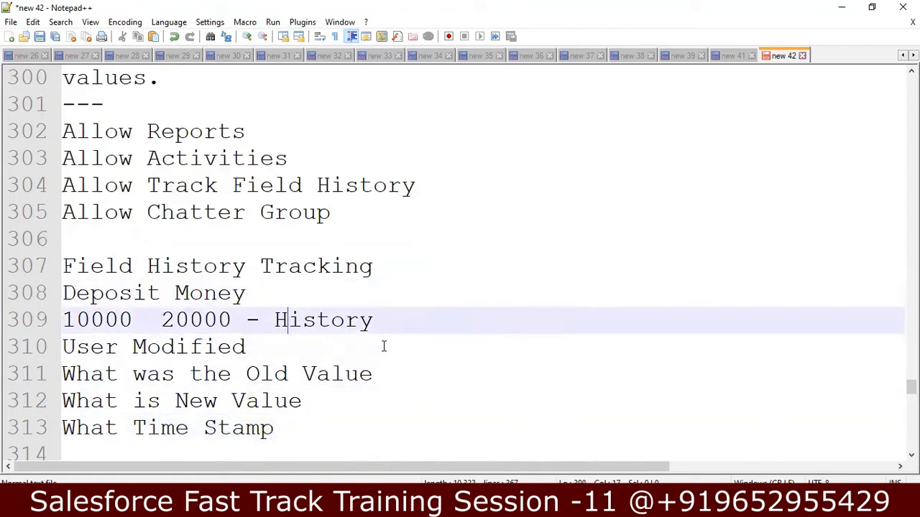
key("Up")
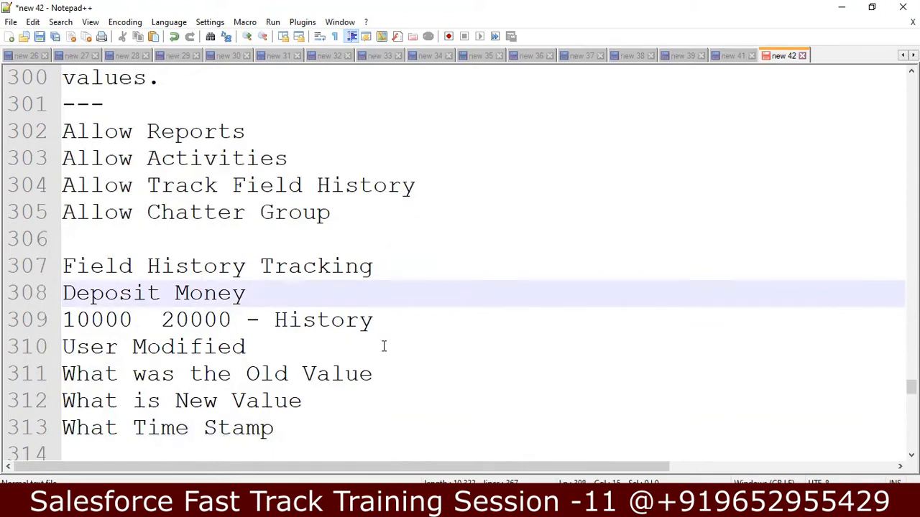
key("Down")
key("Down")
key("Down")
key("Down")
key("Down")
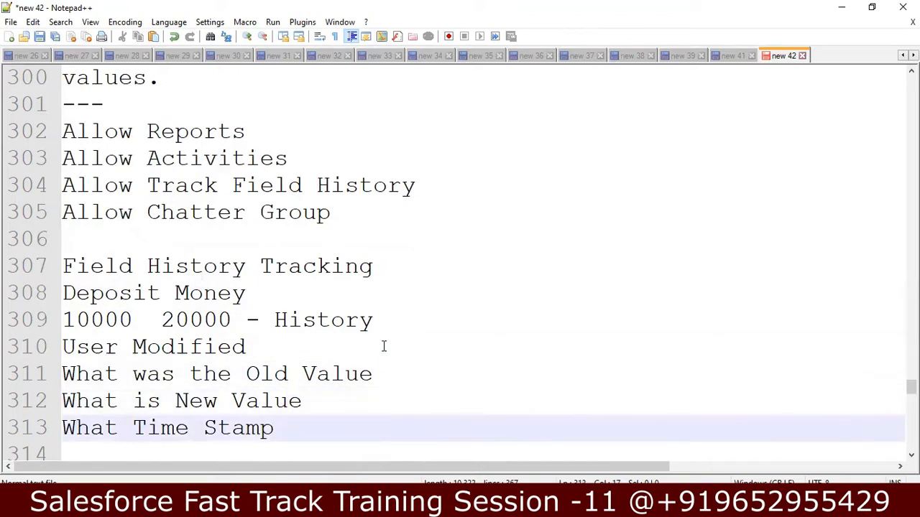
key("Down")
key("Down")
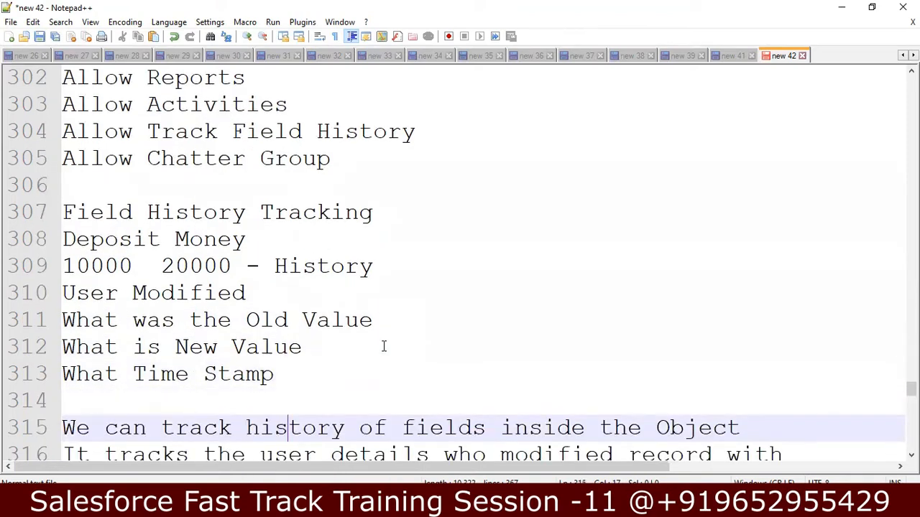
key("Up")
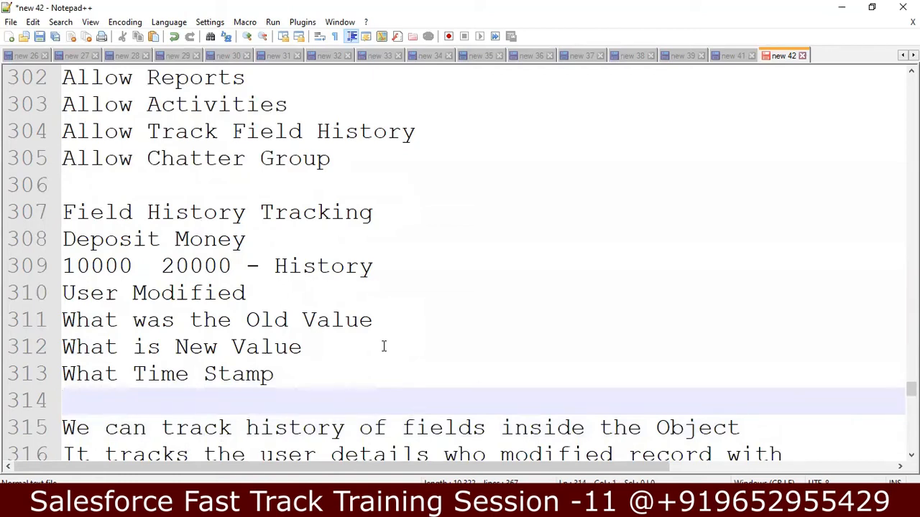
key("Down")
key("Down")
key("Down")
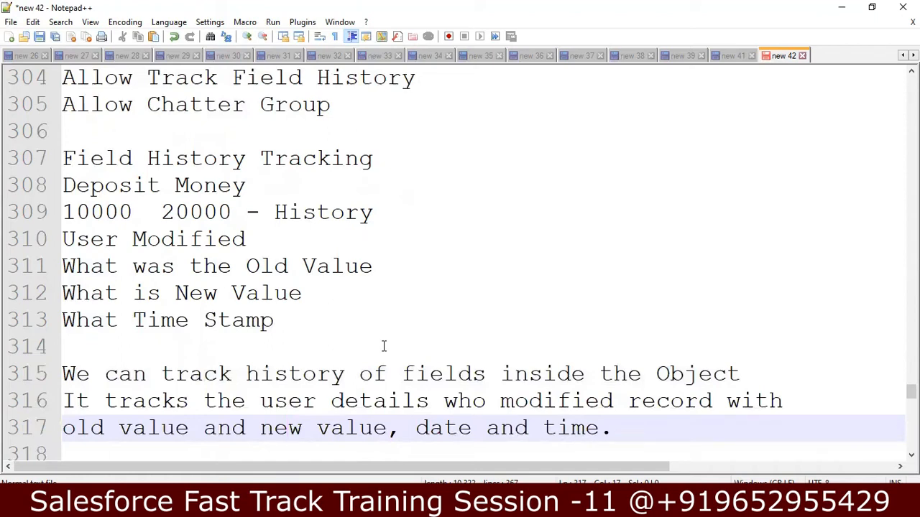
key("Down")
key("Down")
key("Down")
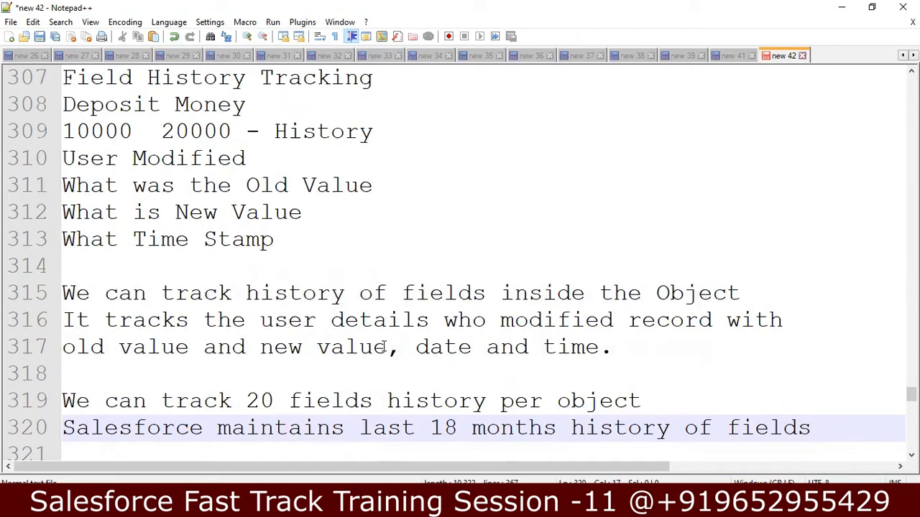
key("Up")
key("Up")
Step: Add the note '800 Custom Fields are allowed for each object in Unlimited' followed by a blank line
key("Return")
type("8000")
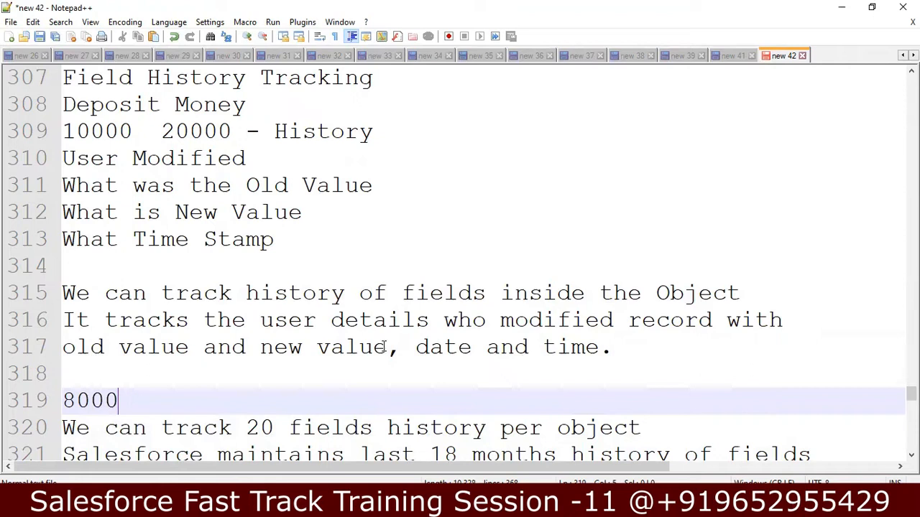
key("BackSpace")
type("Fields are")
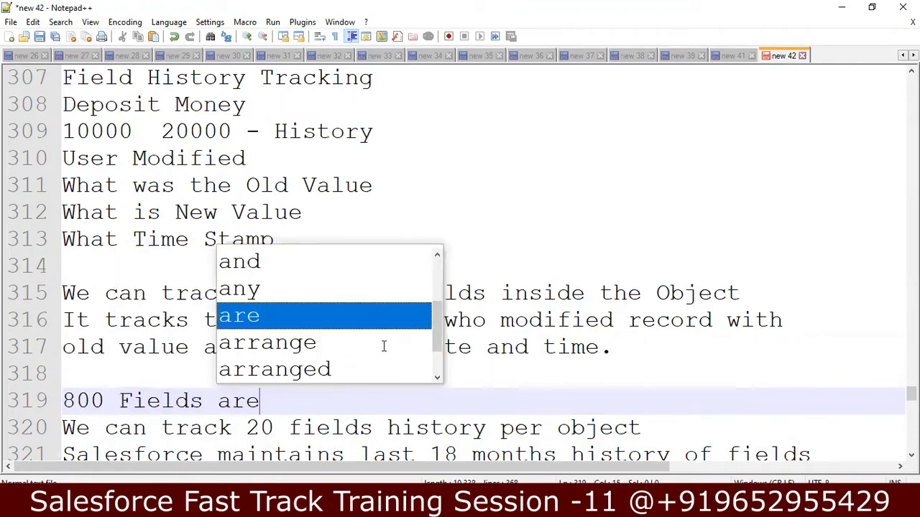
type(" allo")
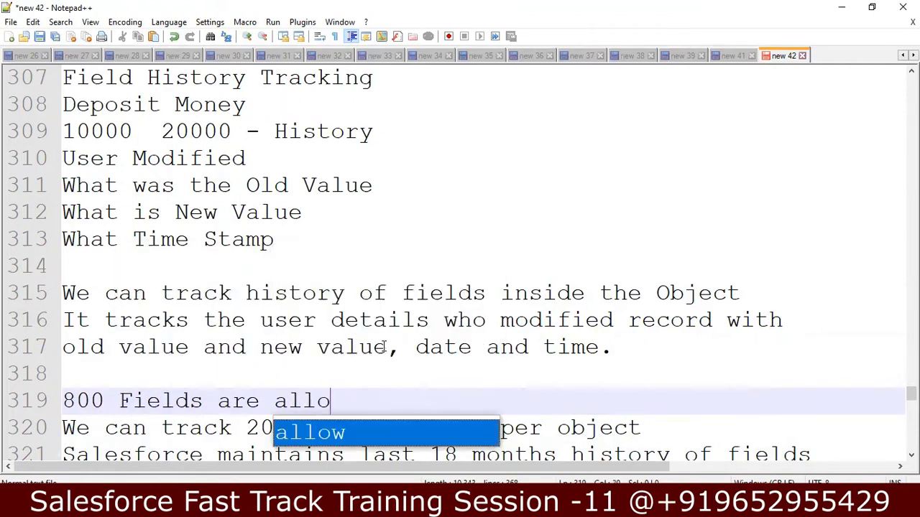
type("wed in U")
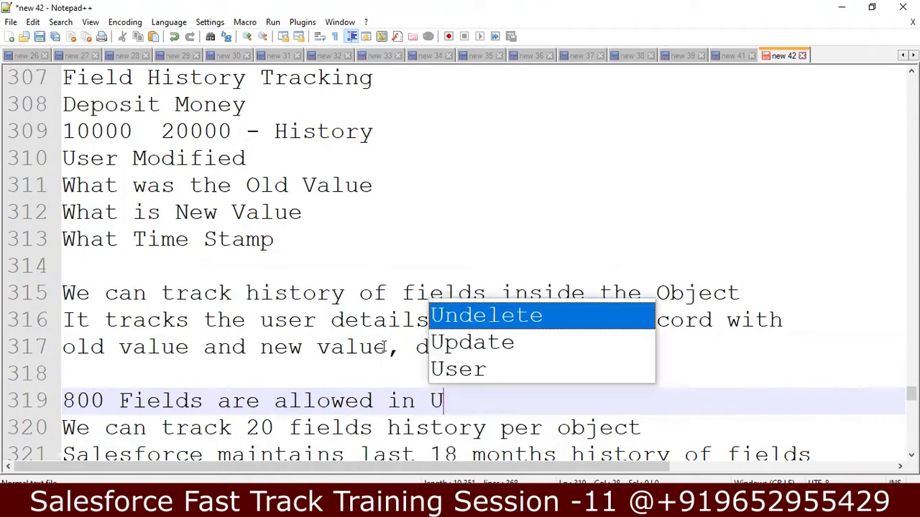
type("nlimite")
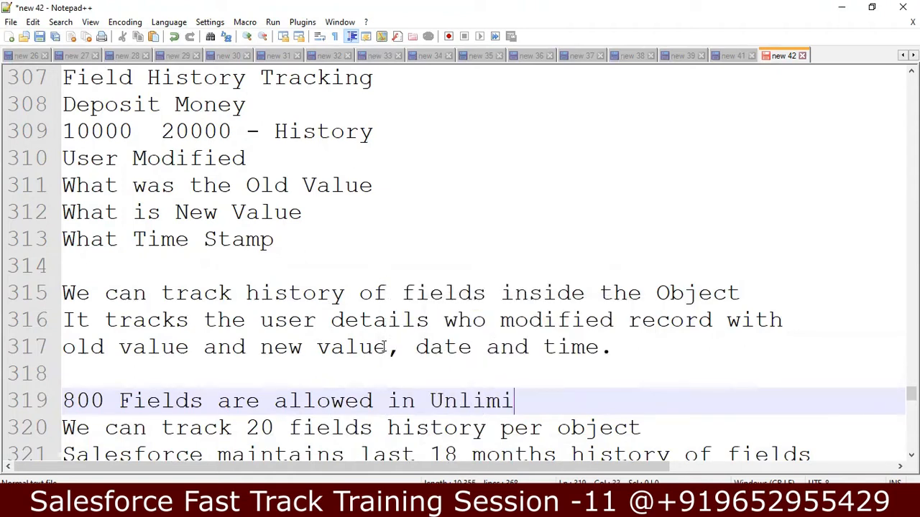
key("BackSpace")
type("ted")
left_click(120, 404)
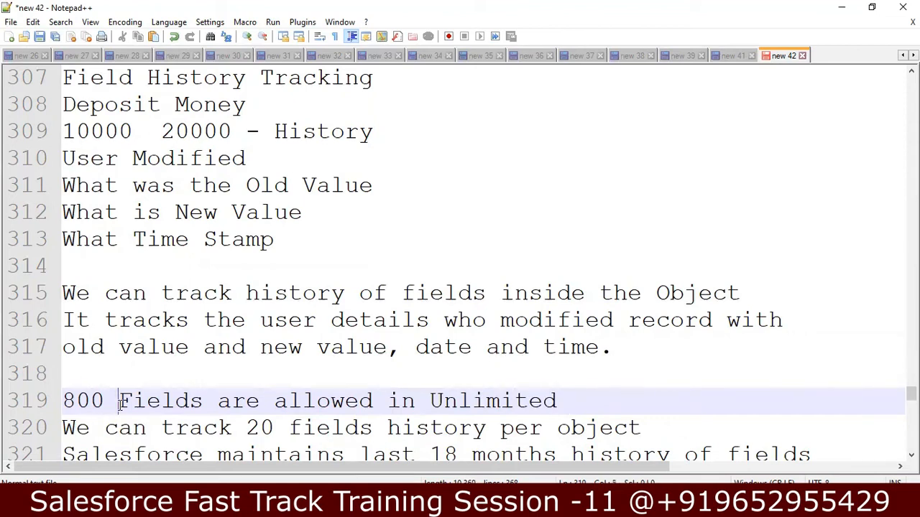
type("Custome")
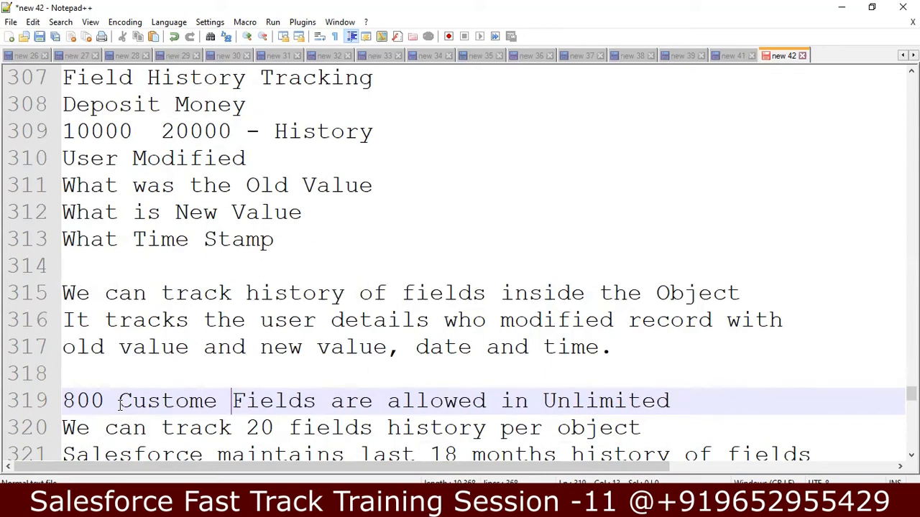
key("BackSpace")
key("BackSpace")
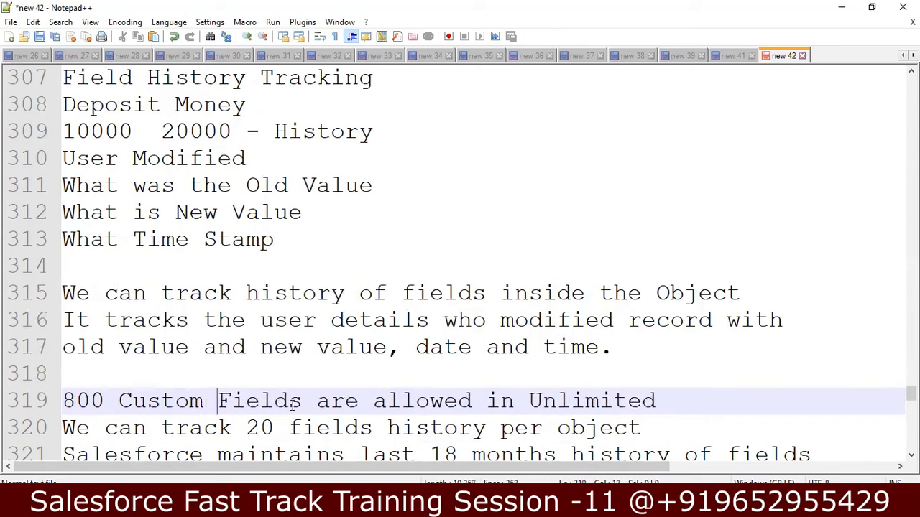
left_click(491, 403)
type("for each ")
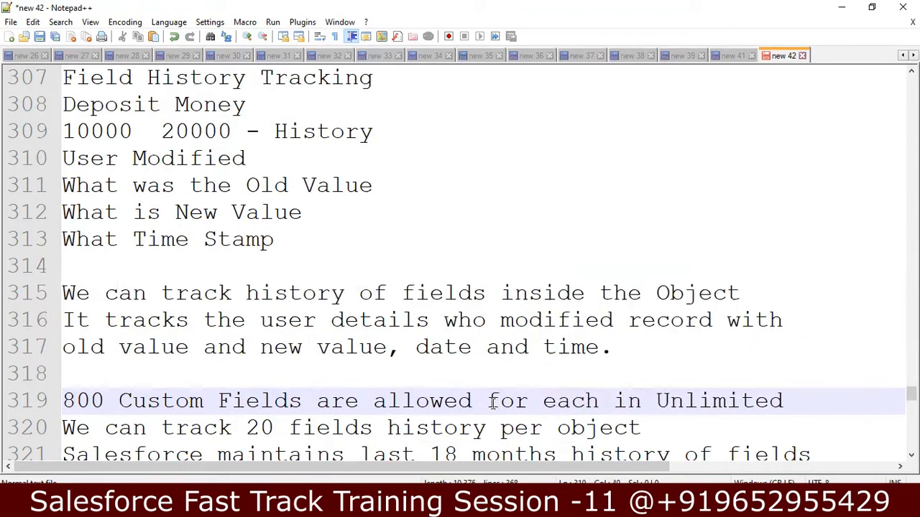
type("object")
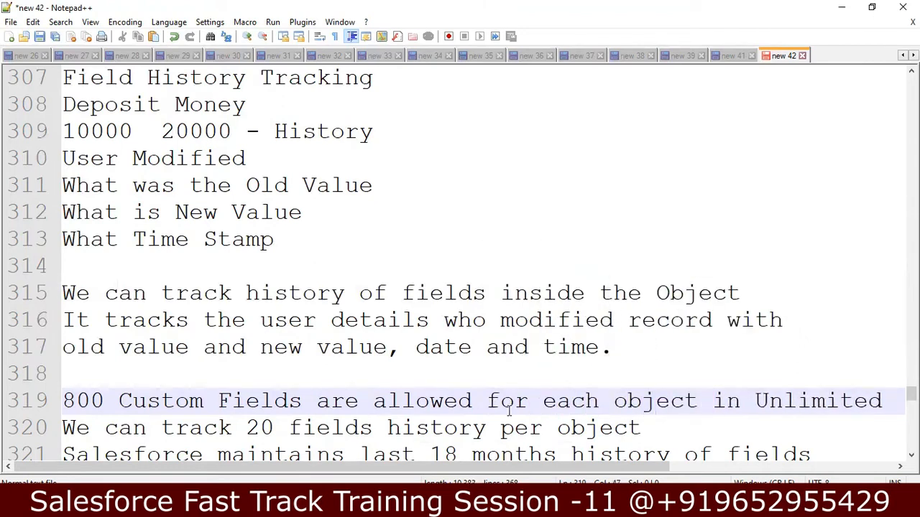
left_click(882, 401)
key("Return")
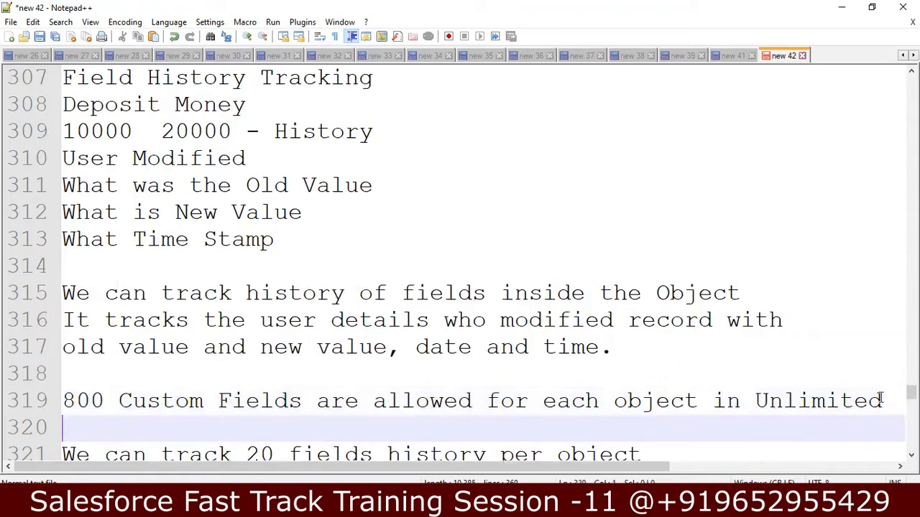
Step: Move down to the allow track history note, then switch back to the Salesforce browser
key("Down")
key("Down")
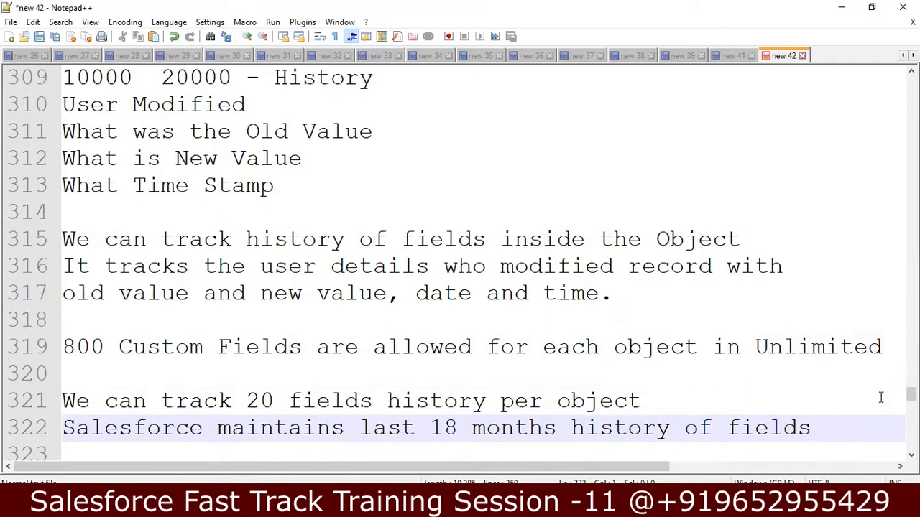
key("Down")
key("Up")
key("Up")
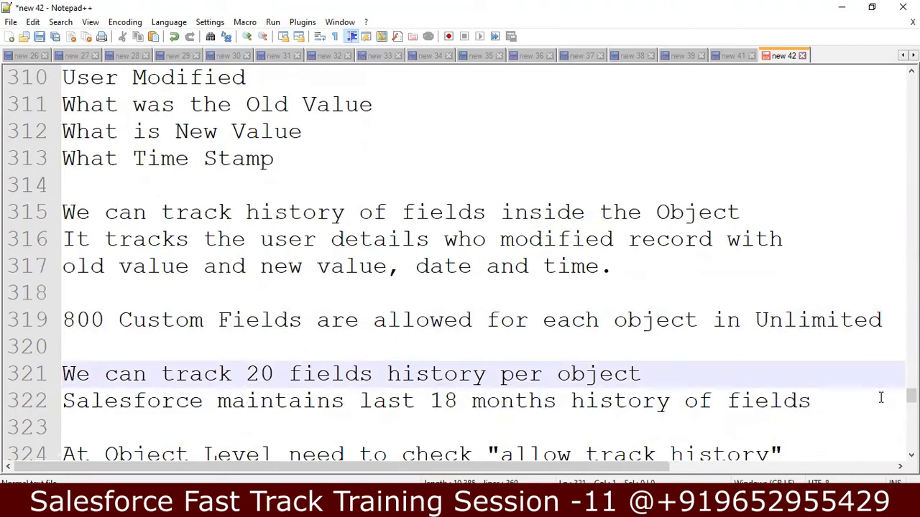
key("Down")
key("Down")
key("Down")
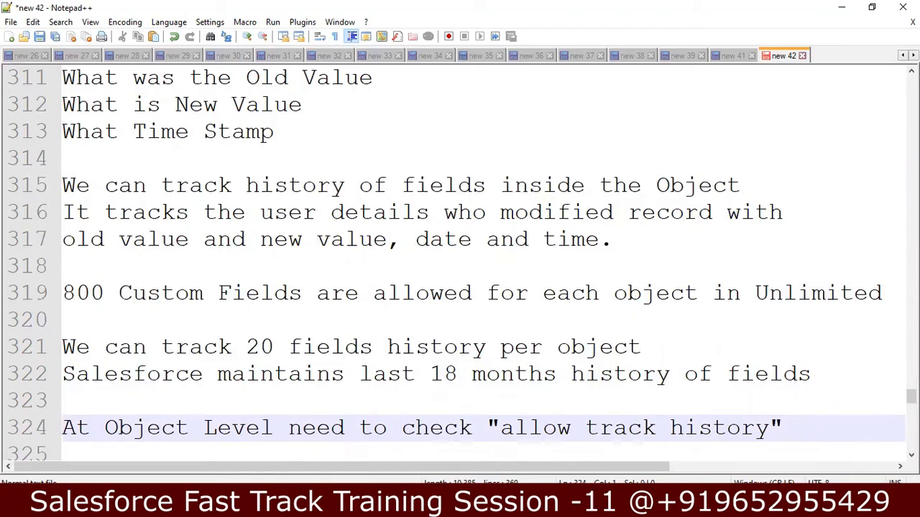
mouse_move(415, 500)
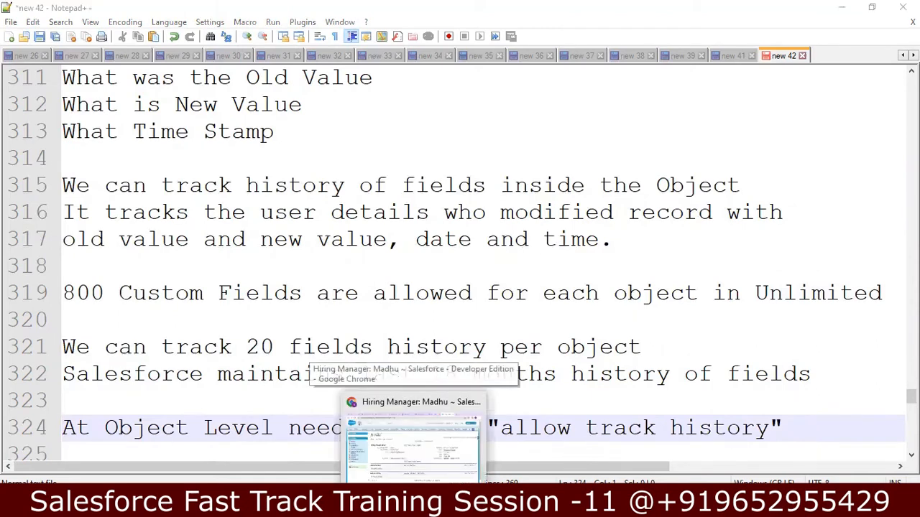
left_click(415, 460)
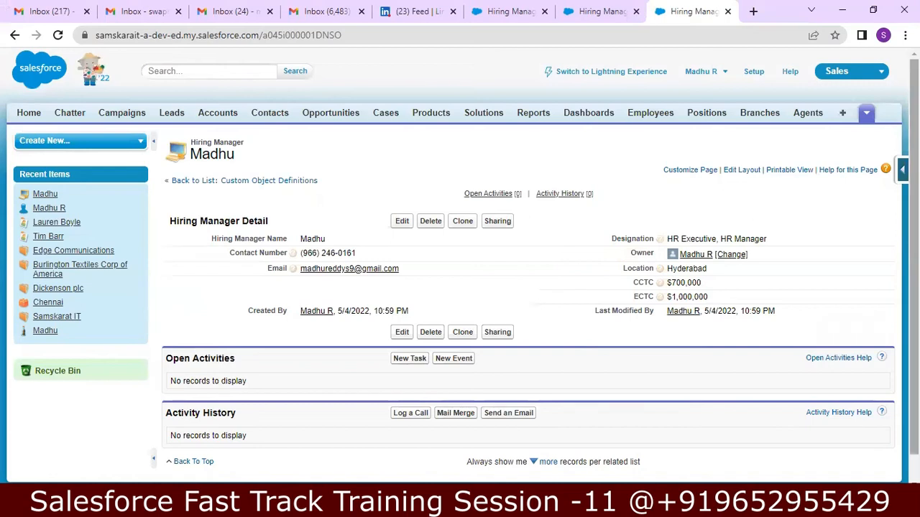
Step: Go to the Hiring Managers tab and open the object's fields from the Force.com quick access menu
scroll(460, 266, "down", 2)
scroll(460, 266, "up", 2)
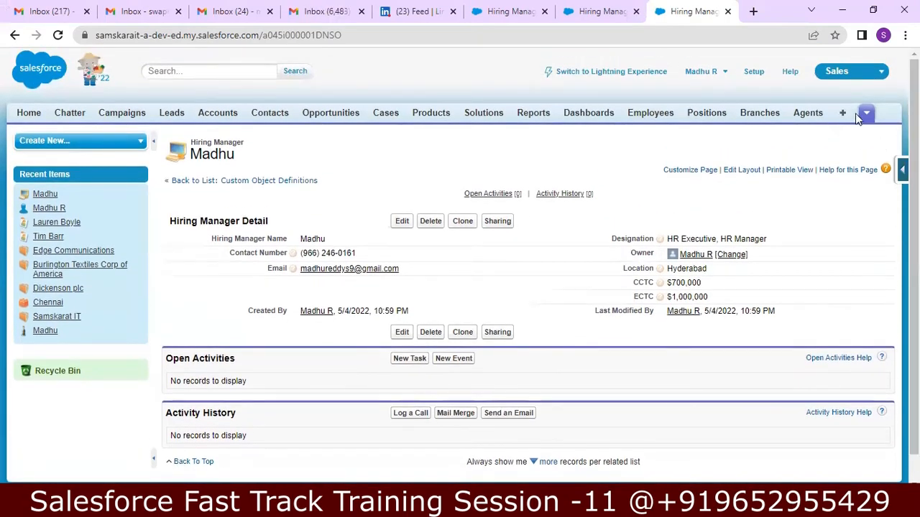
left_click(863, 117)
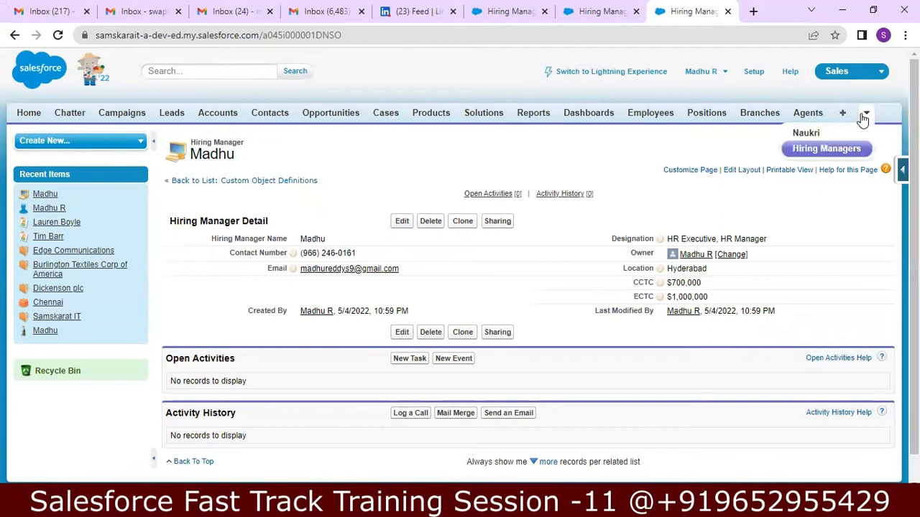
left_click(834, 152)
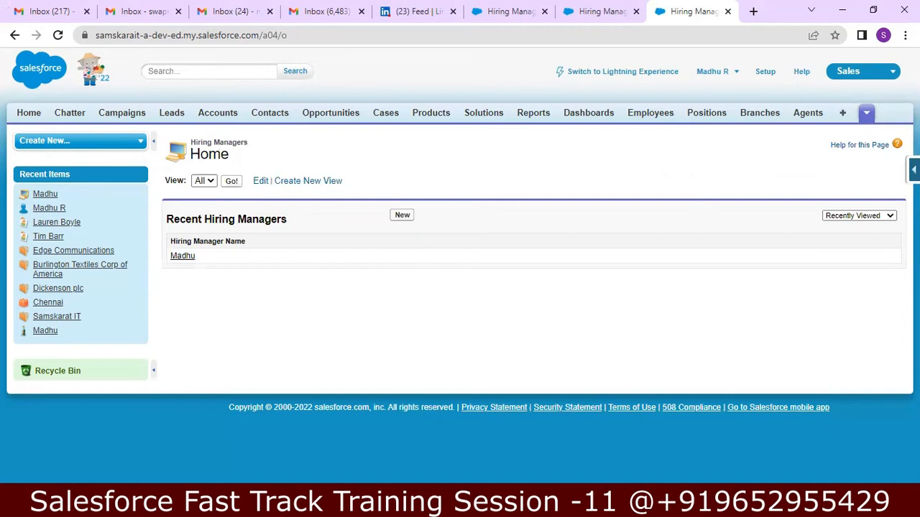
left_click(914, 169)
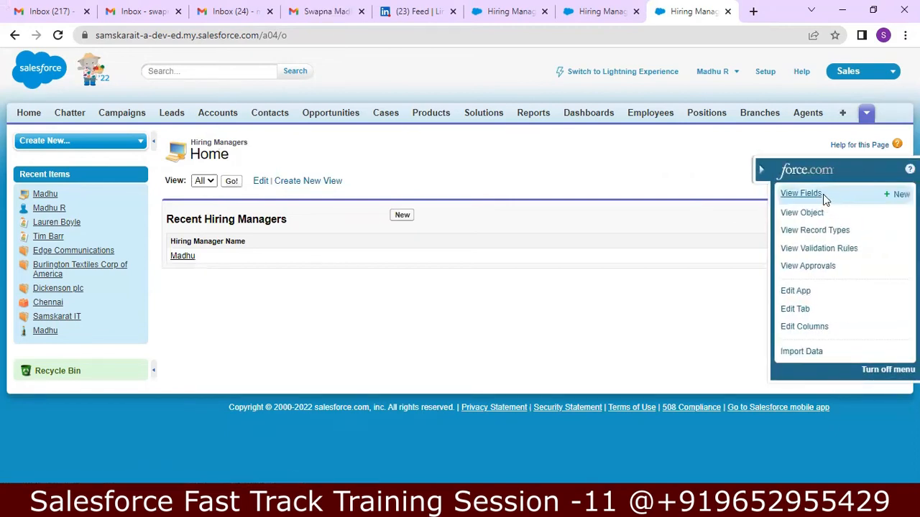
left_click(822, 194)
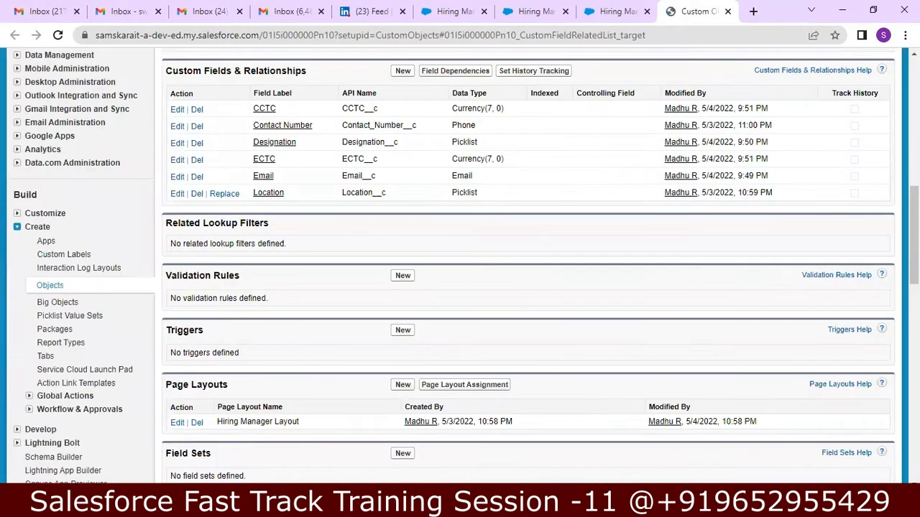
Step: Highlight the Track Field History setting on the Custom Object Definition Detail
scroll(460, 266, "up", 7)
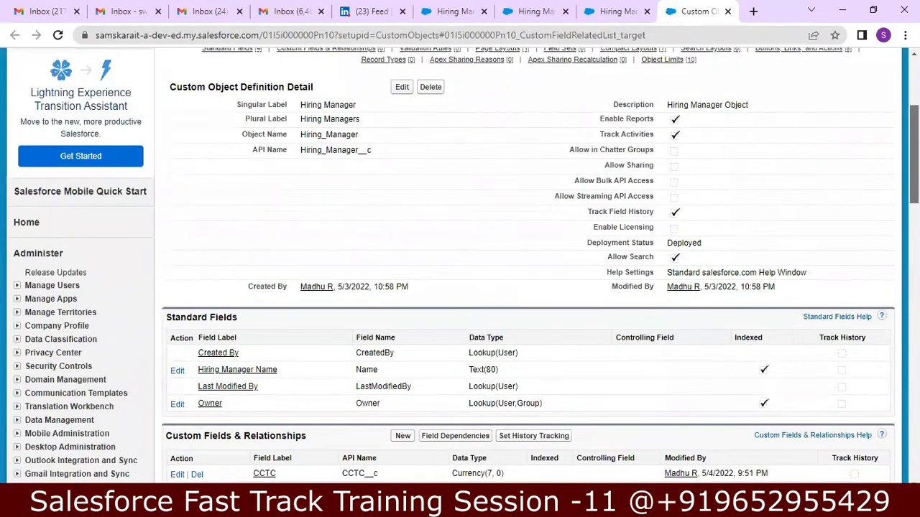
scroll(460, 266, "up", 1)
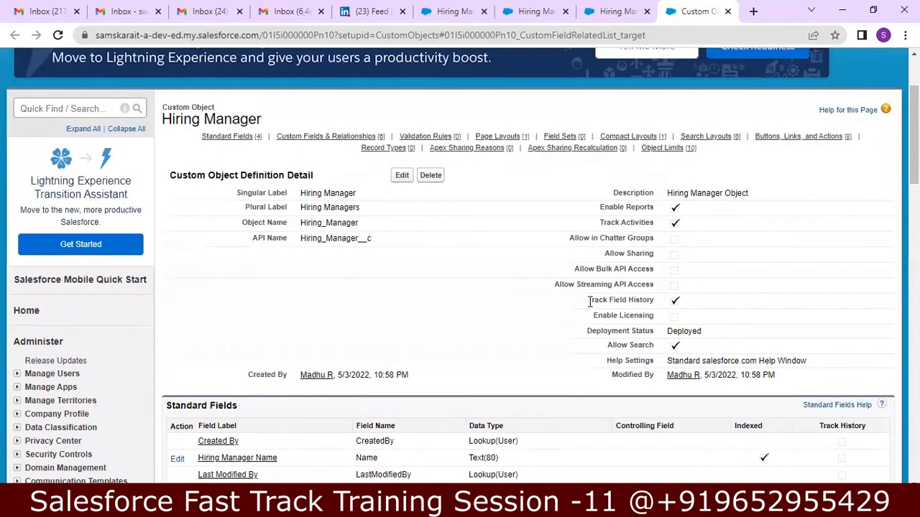
left_click_drag(588, 301, 691, 306)
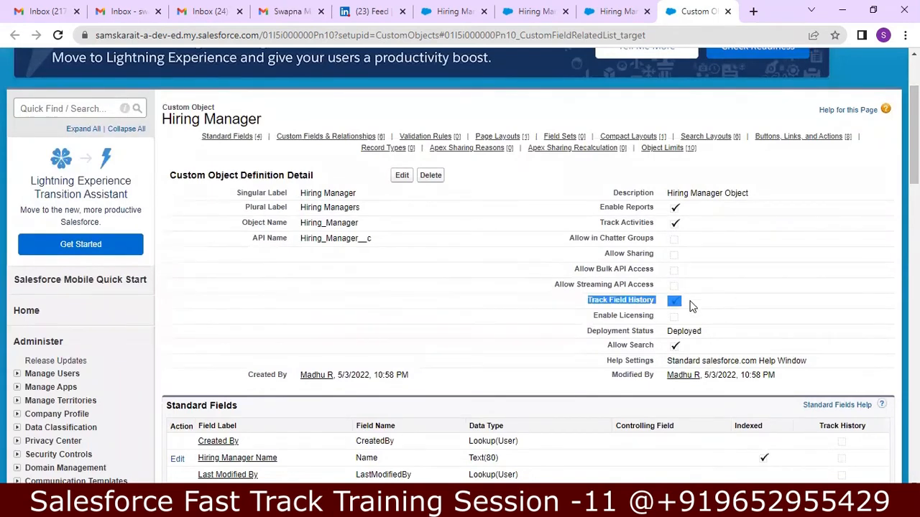
left_click(690, 306)
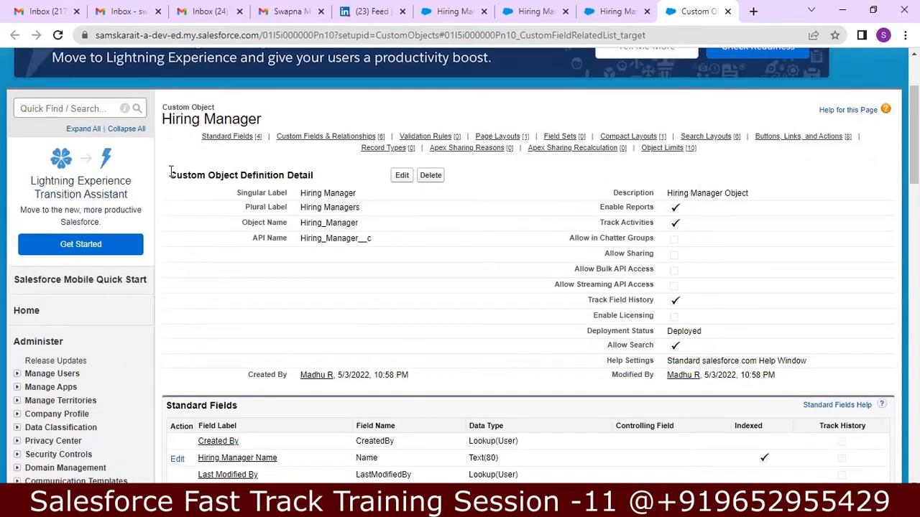
triple_click(320, 176)
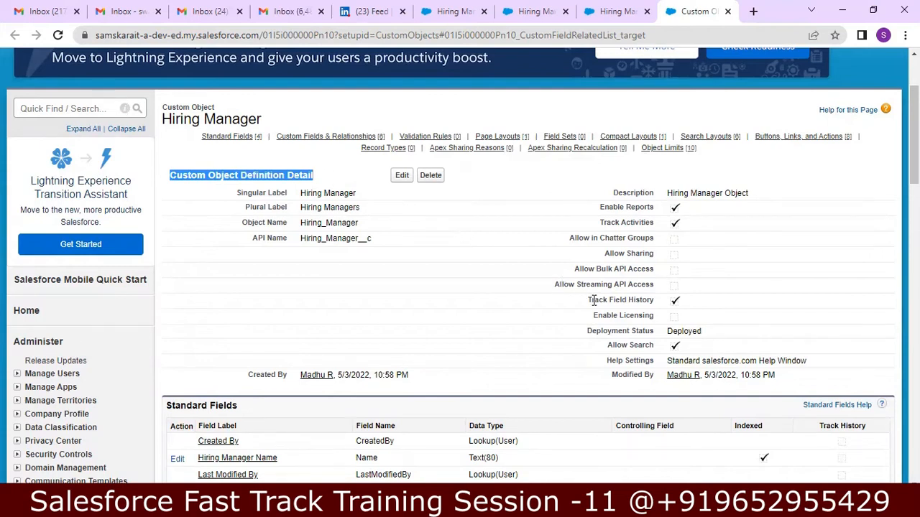
left_click_drag(589, 300, 730, 309)
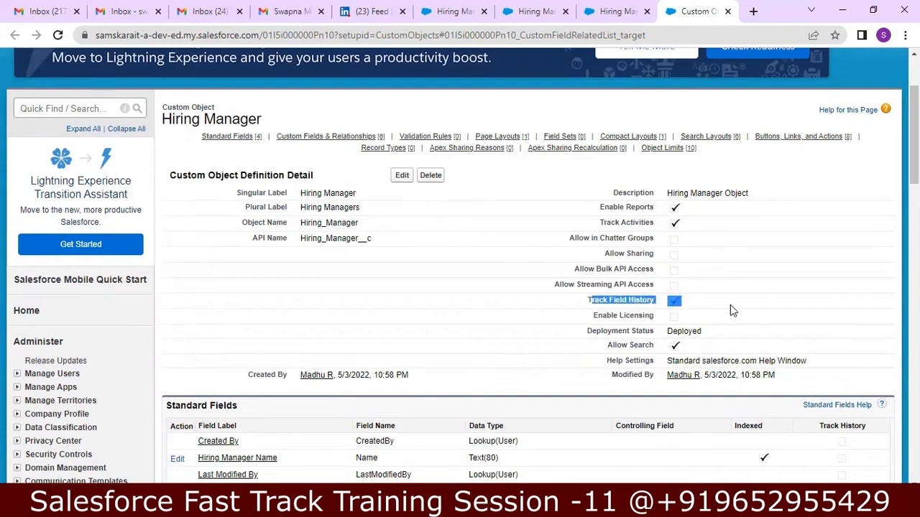
left_click(730, 305)
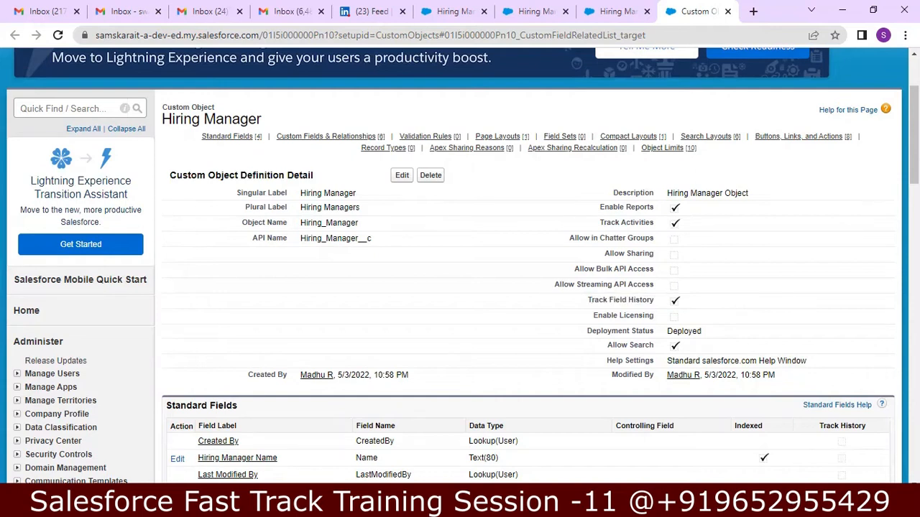
scroll(460, 266, "down", 2)
scroll(460, 266, "down", 2)
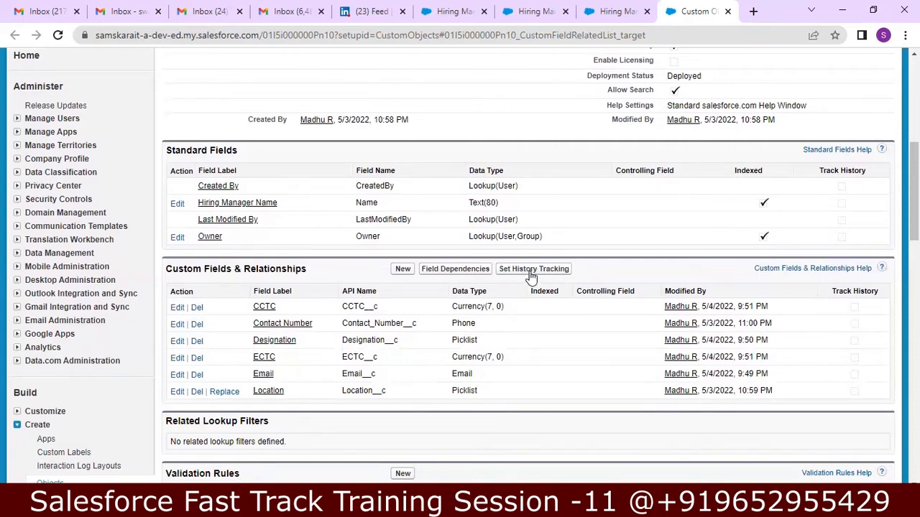
left_click_drag(914, 208, 914, 161)
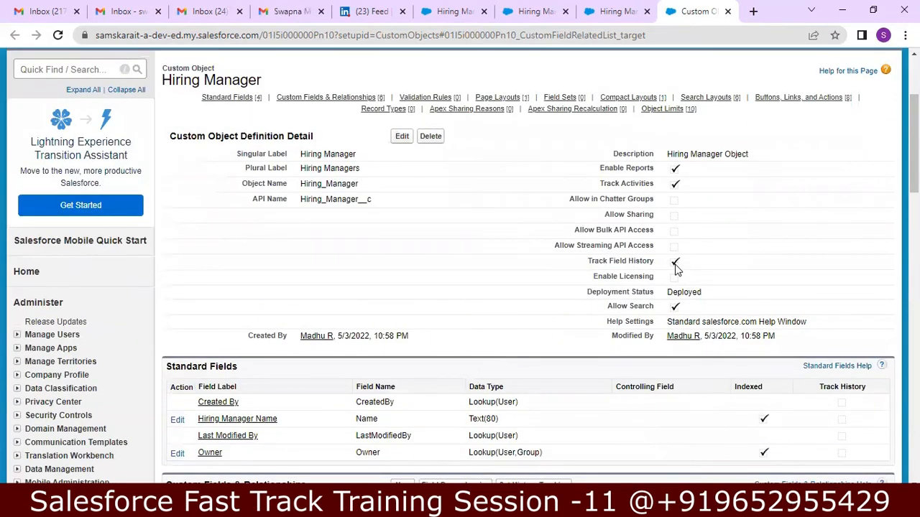
Step: Edit the Hiring Manager object, toggle the Track Field History option, and save
left_click(401, 138)
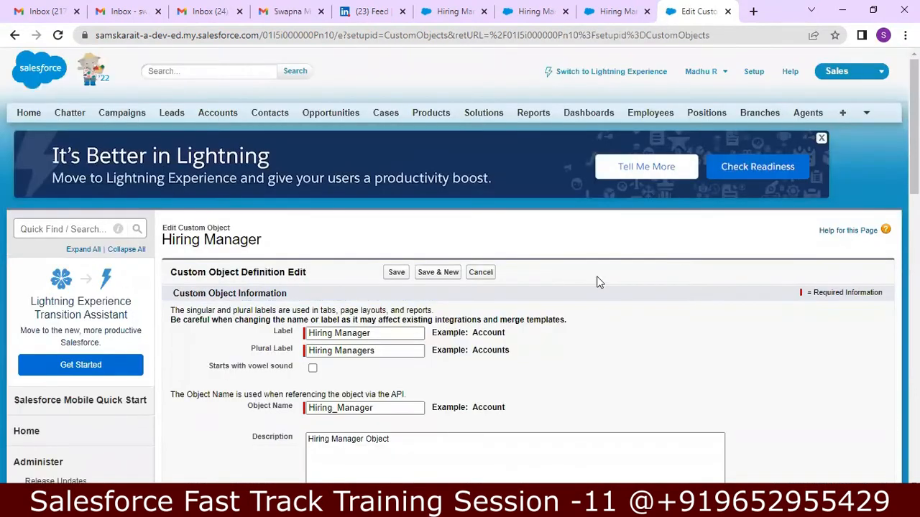
scroll(460, 266, "down", 5)
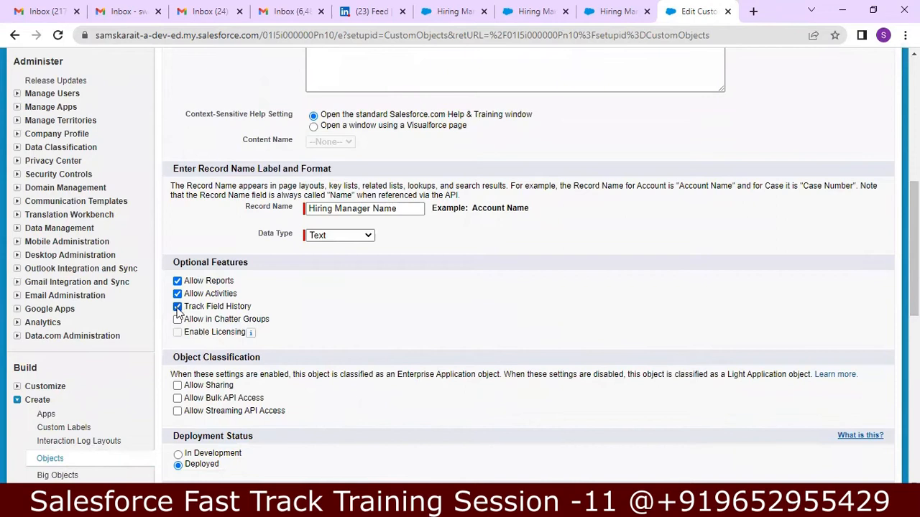
left_click(178, 307)
scroll(912, 288, "down", 3)
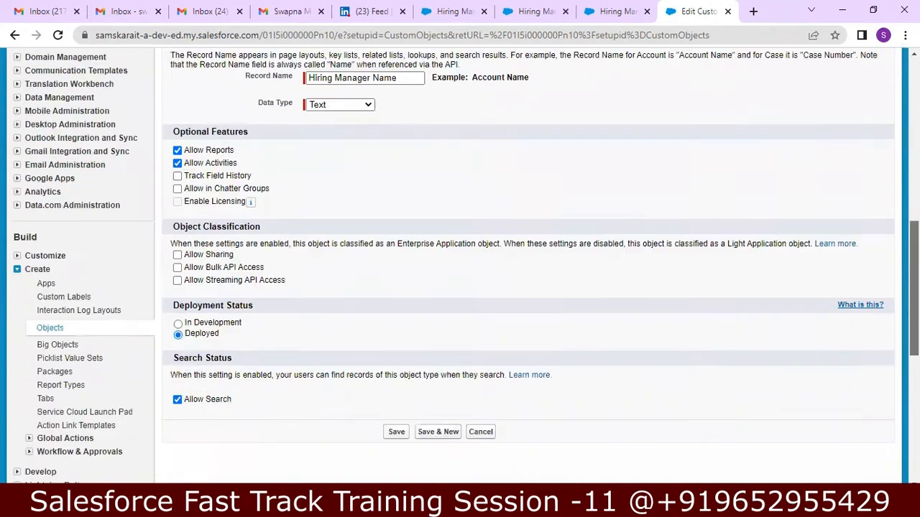
left_click(396, 392)
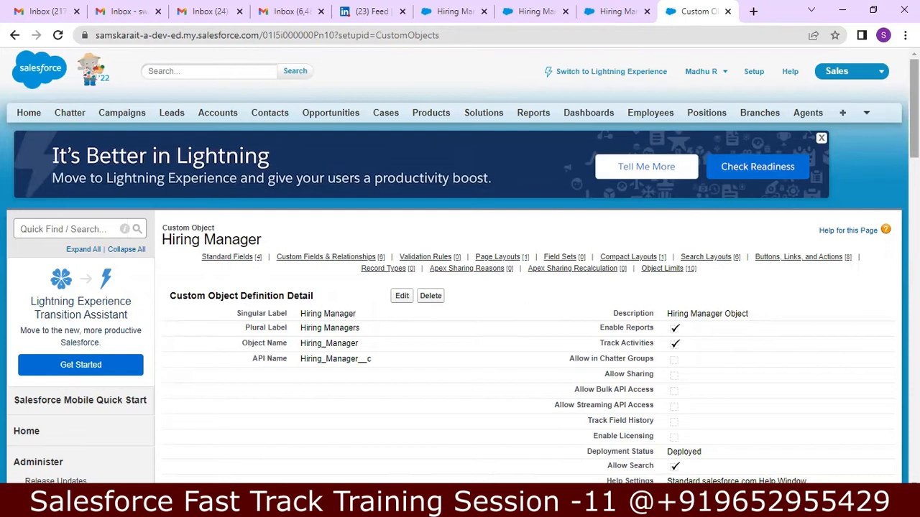
scroll(460, 265, "down", 5)
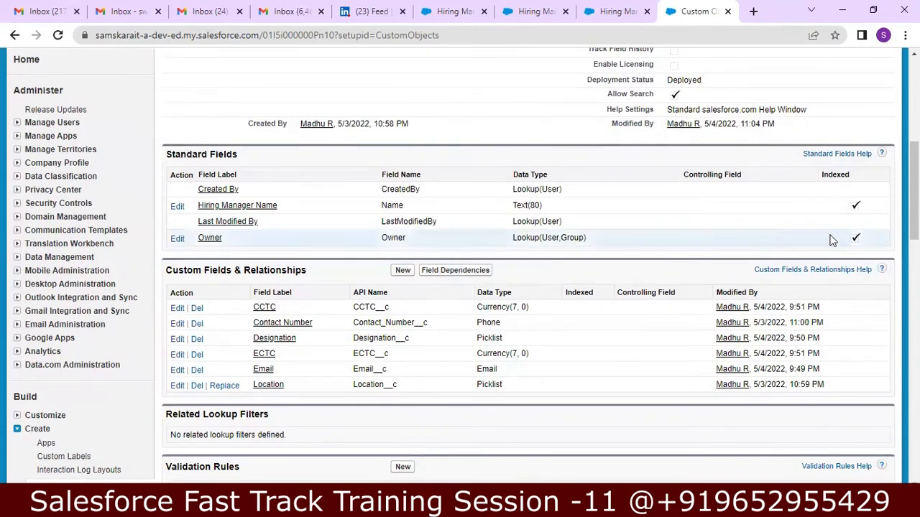
scroll(832, 240, "up", 5)
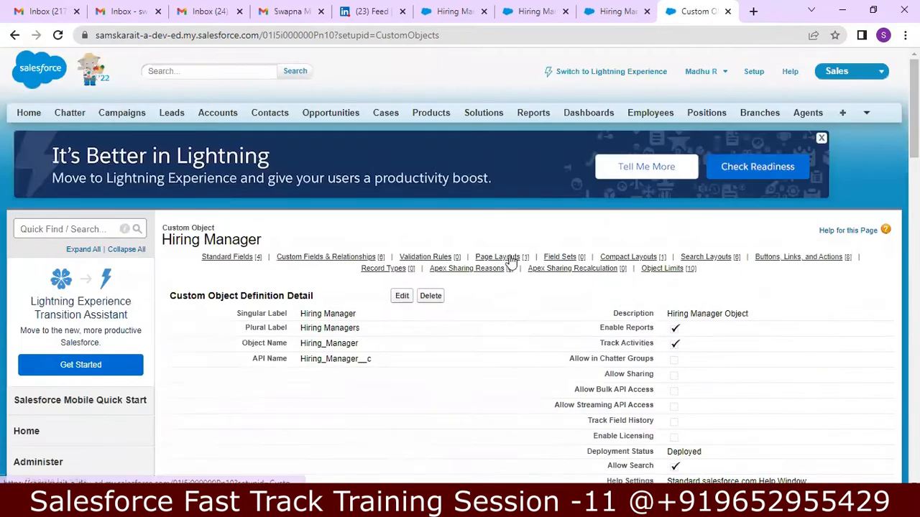
Step: Re-edit the Hiring Manager object and save it with Track Field History turned on
left_click(402, 296)
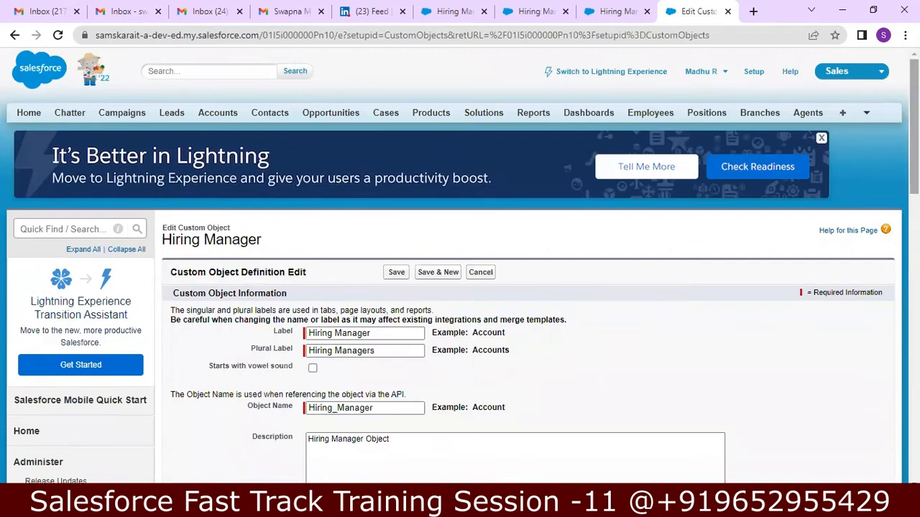
scroll(484, 359, "down", 5)
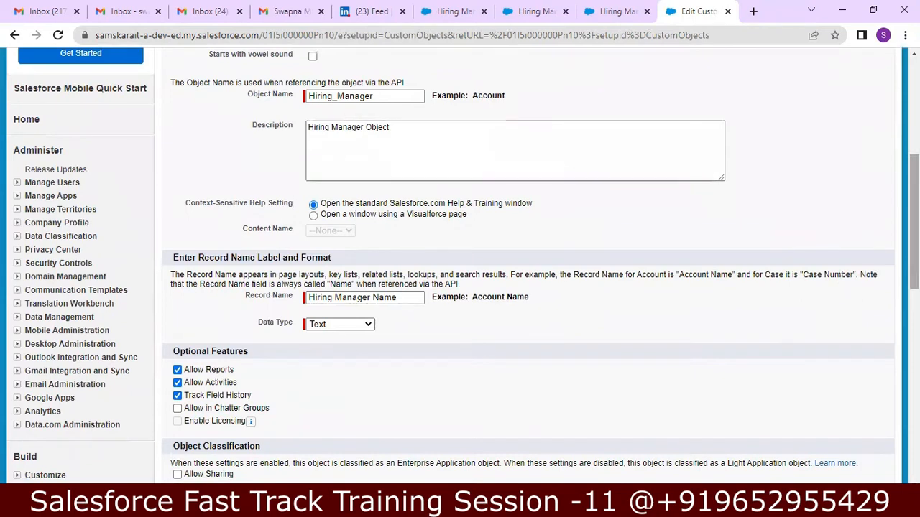
left_click_drag(914, 263, 914, 332)
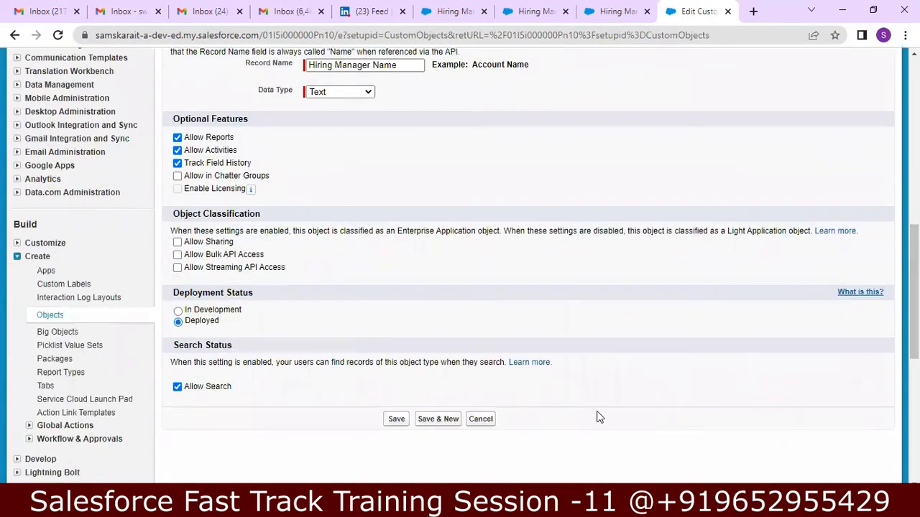
left_click(396, 419)
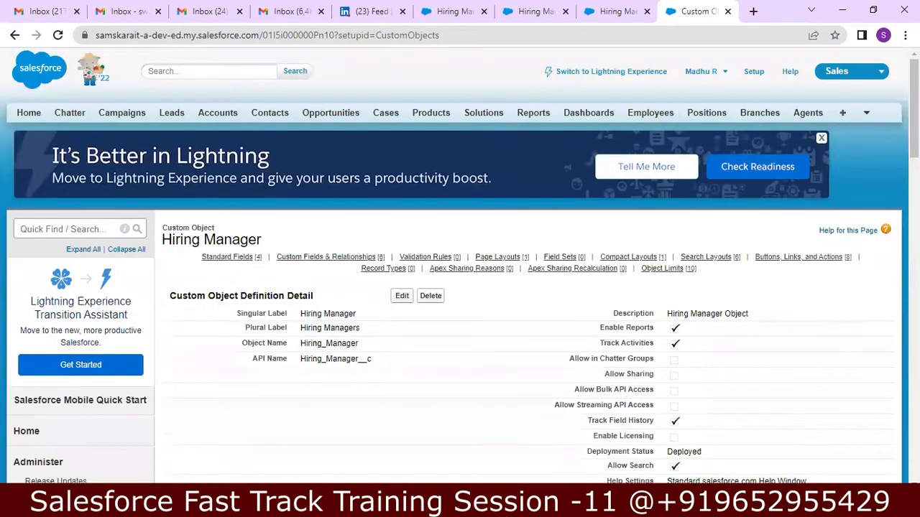
scroll(876, 237, "down", 5)
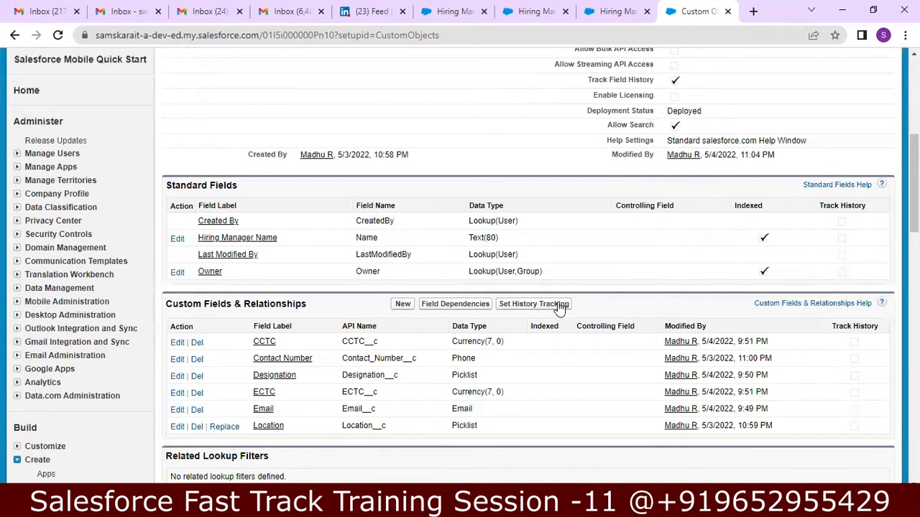
Step: Under Set History Tracking, tick Location and Email alongside ECTC and save
left_click(560, 308)
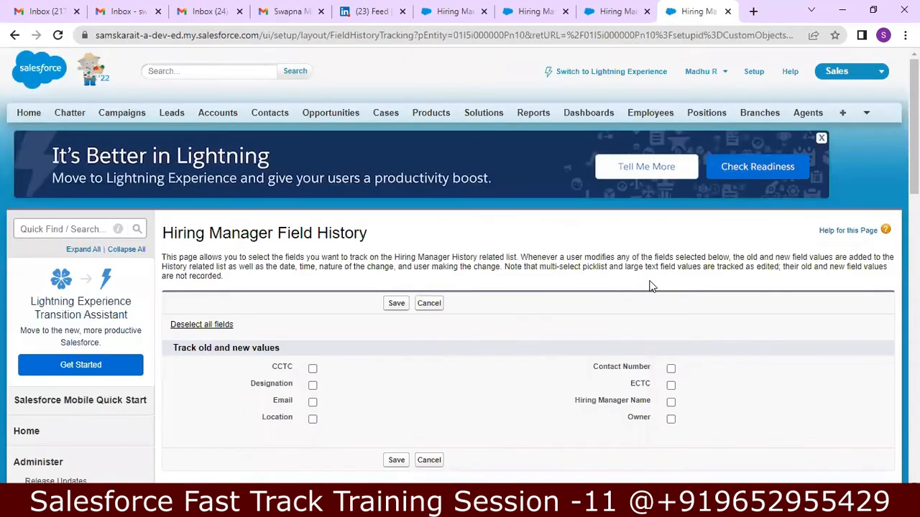
scroll(888, 191, "down", 2)
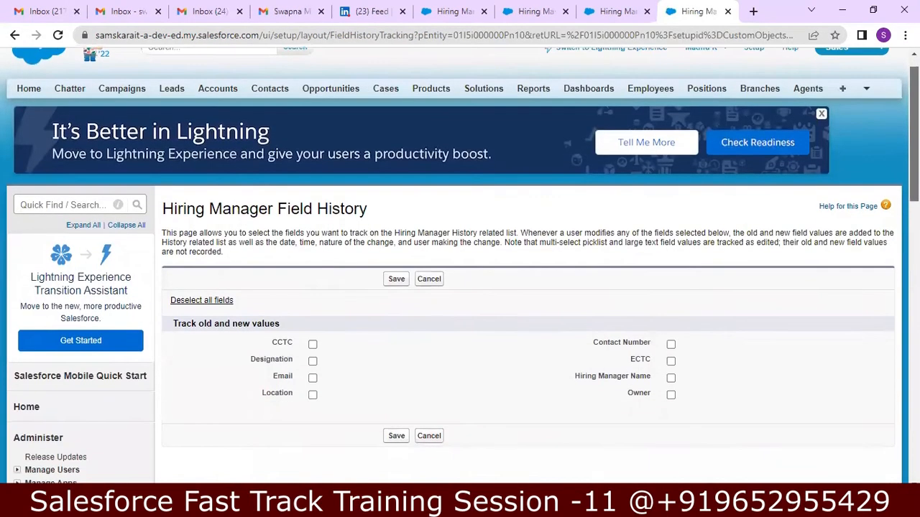
left_click_drag(914, 194, 914, 204)
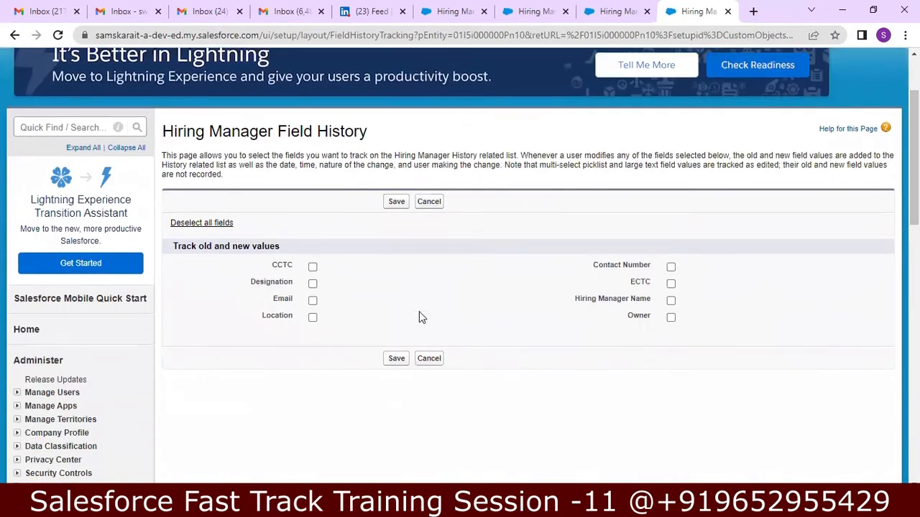
left_click(312, 317)
left_click(313, 301)
left_click(390, 364)
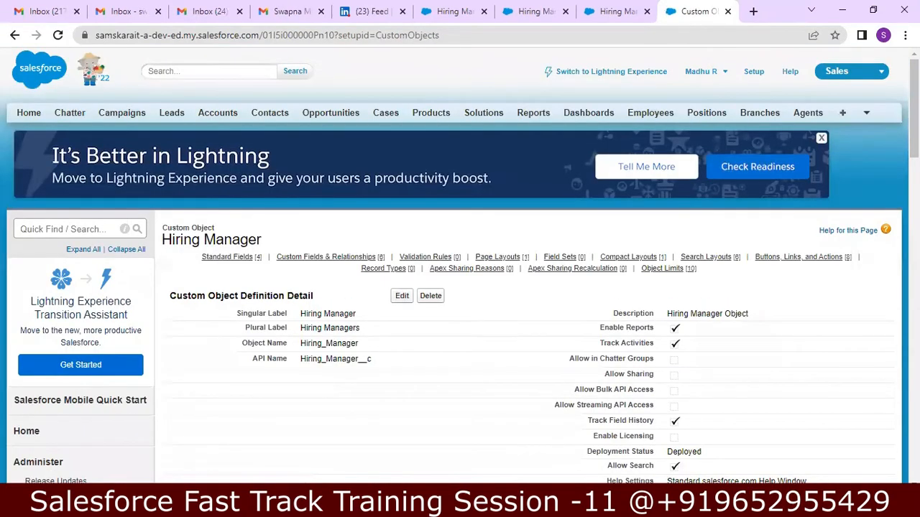
scroll(459, 287, "down", 5)
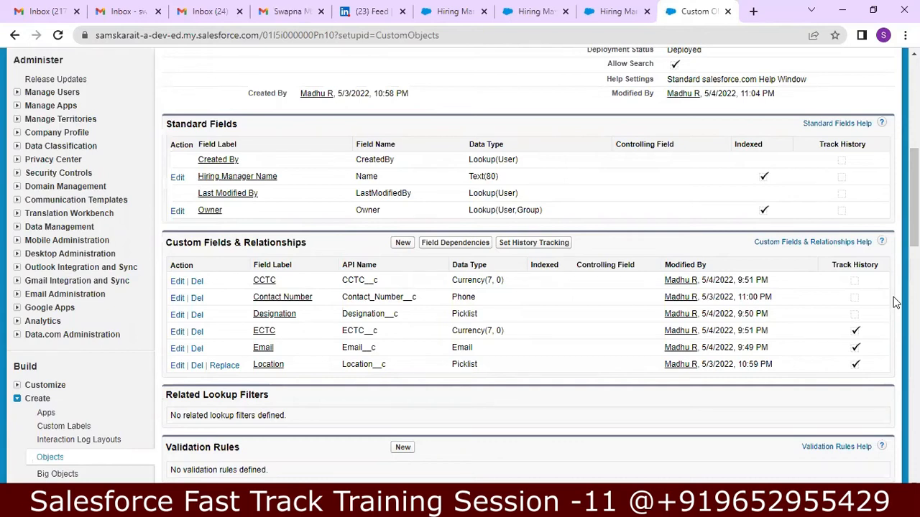
scroll(528, 266, "down", 2)
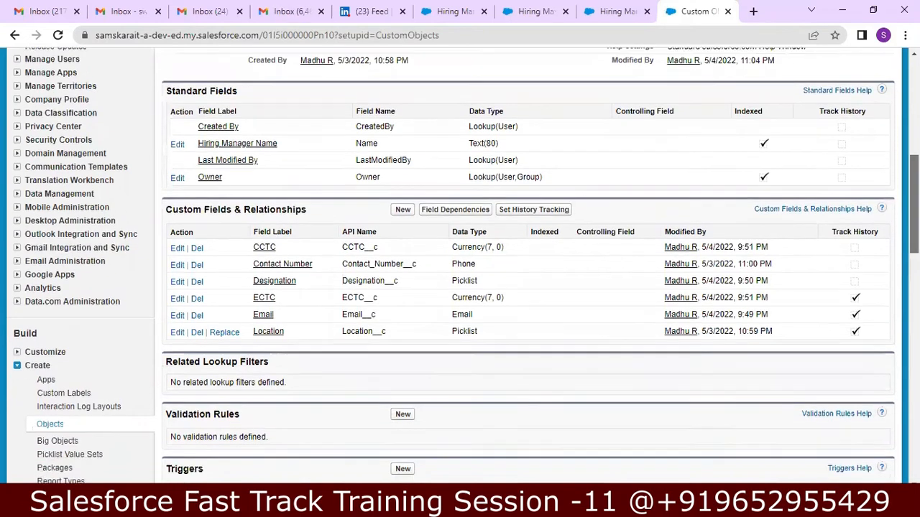
scroll(528, 266, "down", 4)
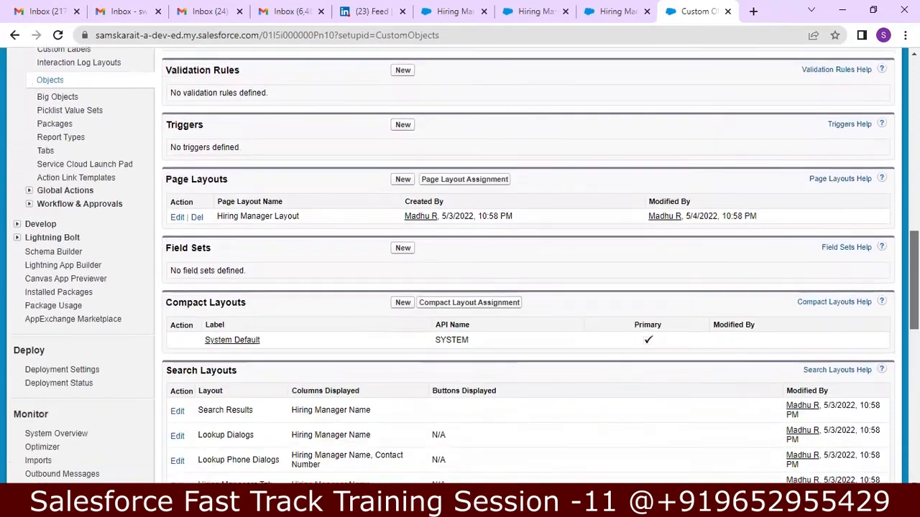
scroll(848, 224, "up", 8)
scroll(848, 224, "down", 4)
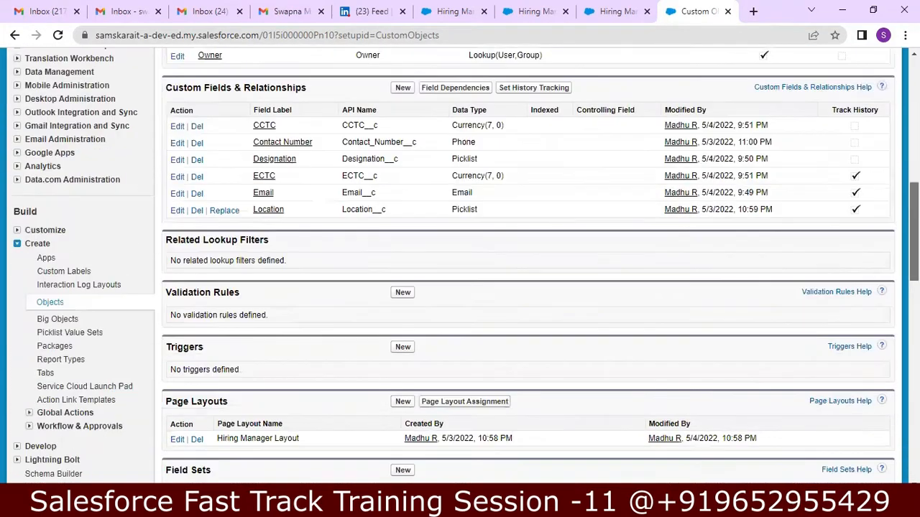
scroll(887, 205, "up", 10)
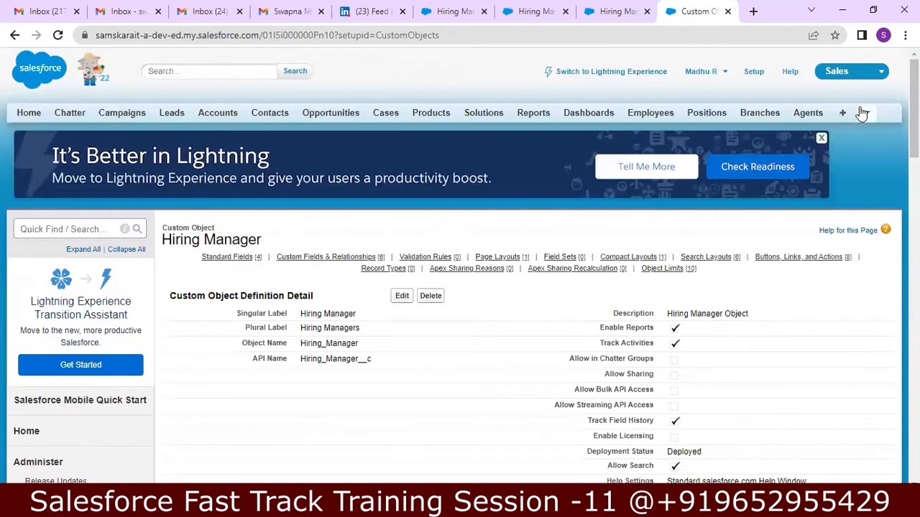
Step: Open the recently viewed hiring manager record from the Hiring Managers tab and start editing it
left_click(865, 115)
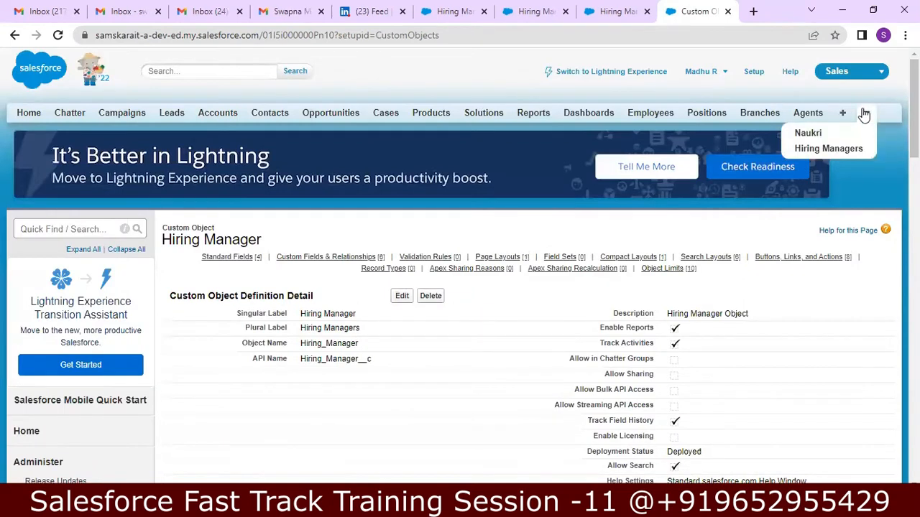
left_click(828, 149)
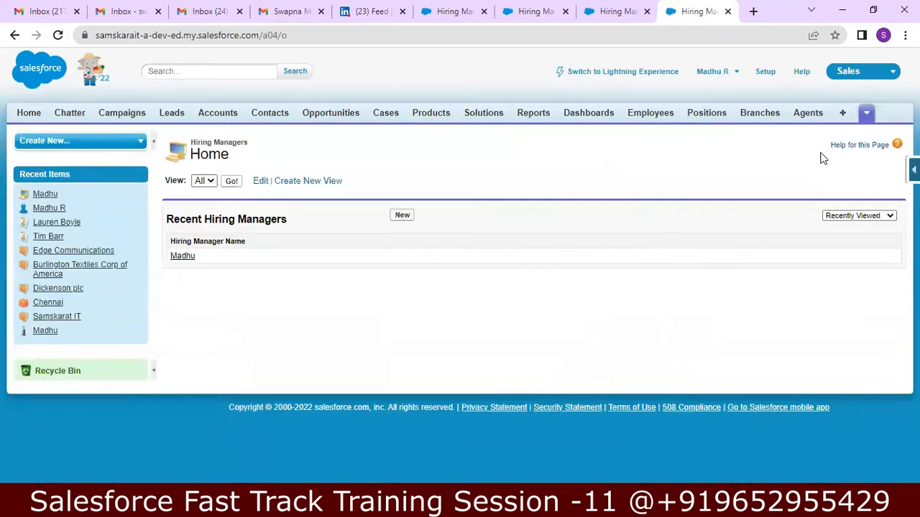
left_click(185, 260)
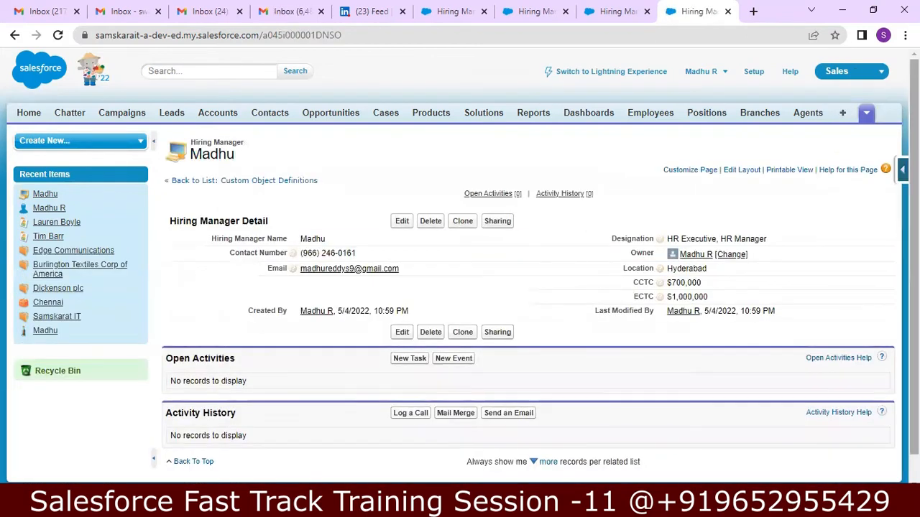
scroll(588, 232, "down", 2)
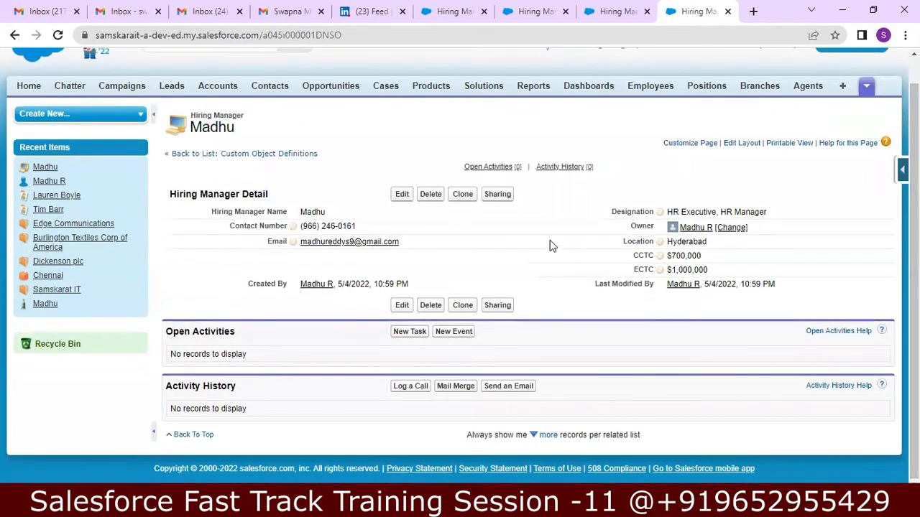
left_click(403, 195)
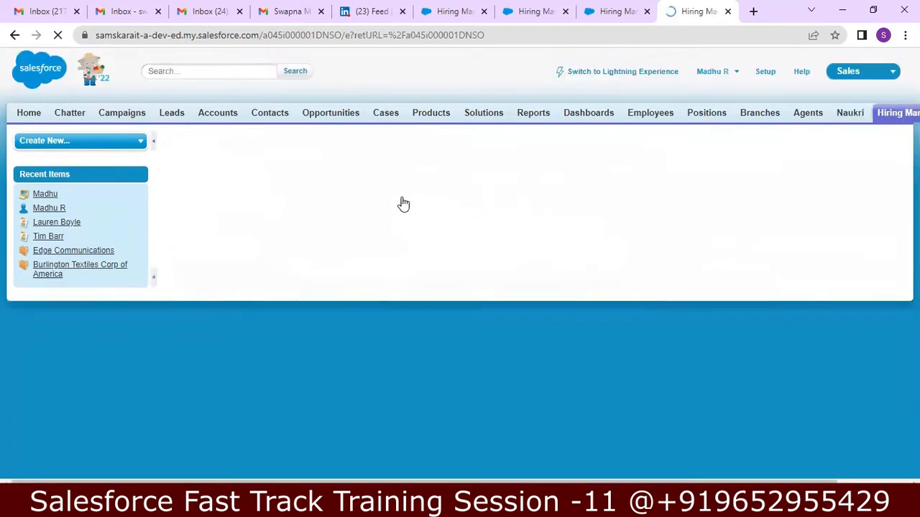
Step: Enter a new e-mail address, change ECTC to 1,050,000, and save the record
left_click(426, 268)
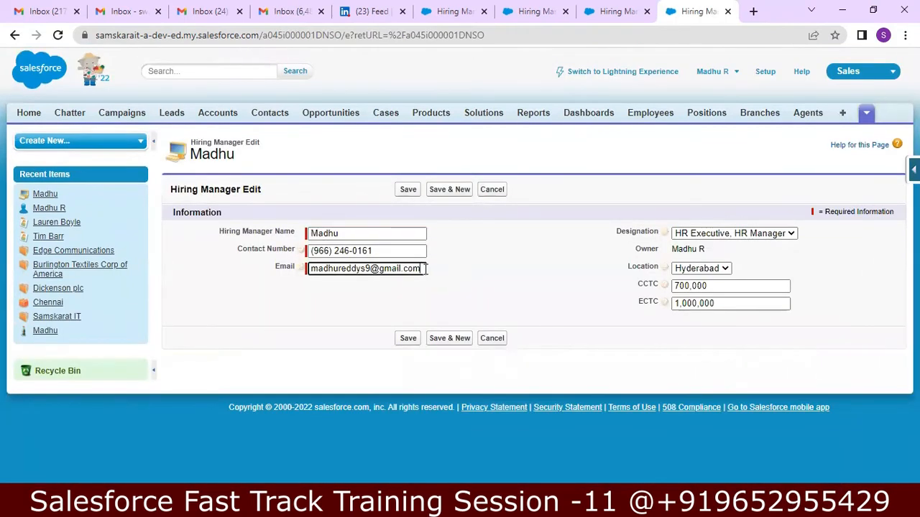
key("BackSpace")
key("BackSpace")
key("BackSpace")
key("BackSpace")
key("BackSpace")
key("BackSpace")
key("BackSpace")
key("BackSpace")
key("BackSpace")
key("BackSpace")
key("BackSpace")
key("BackSpace")
key("BackSpace")
key("BackSpace")
key("BackSpace")
key("BackSpace")
key("BackSpace")
key("BackSpace")
key("BackSpace")
key("BackSpace")
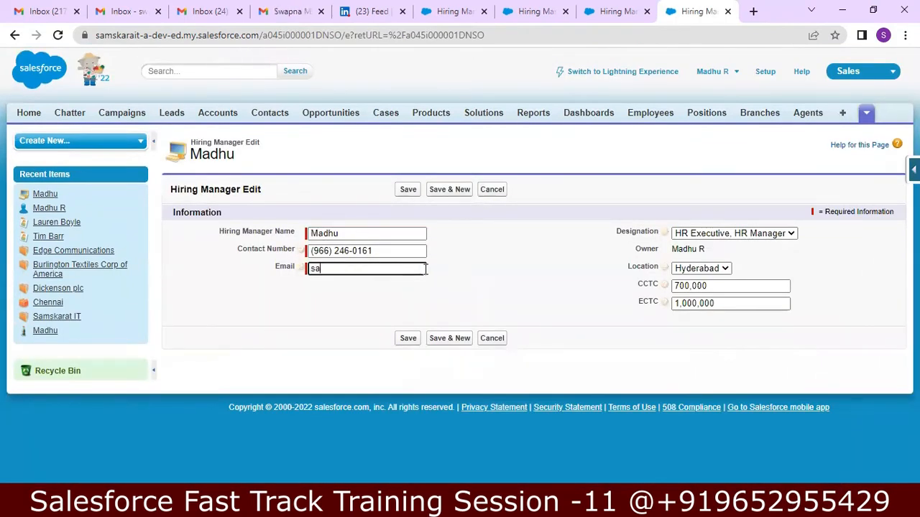
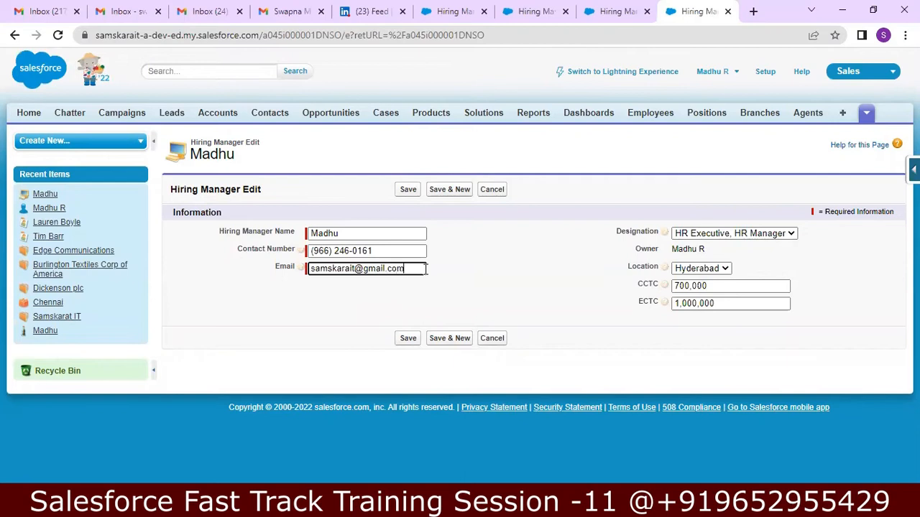
left_click(686, 303)
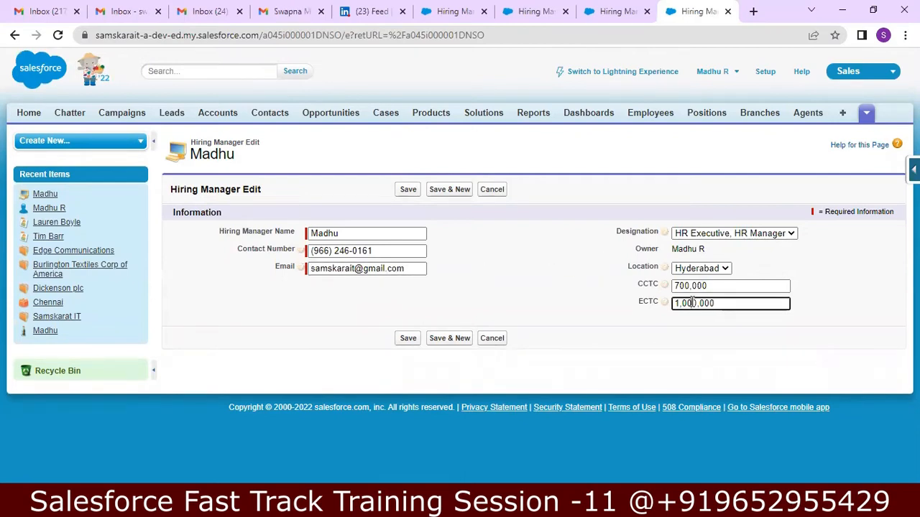
type("5")
left_click(407, 338)
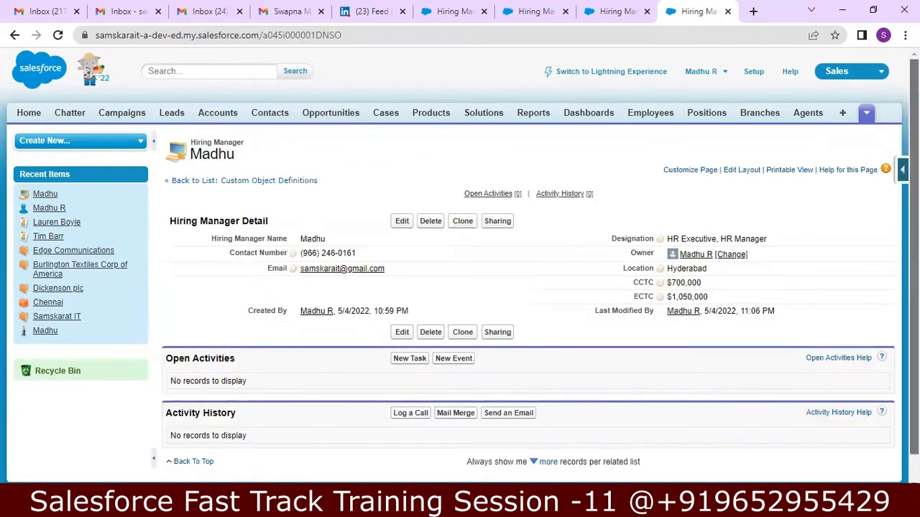
Step: Check the empty Open Activities and Activity History lists, then bring up the Force.com quick access menu
scroll(460, 266, "down", 1)
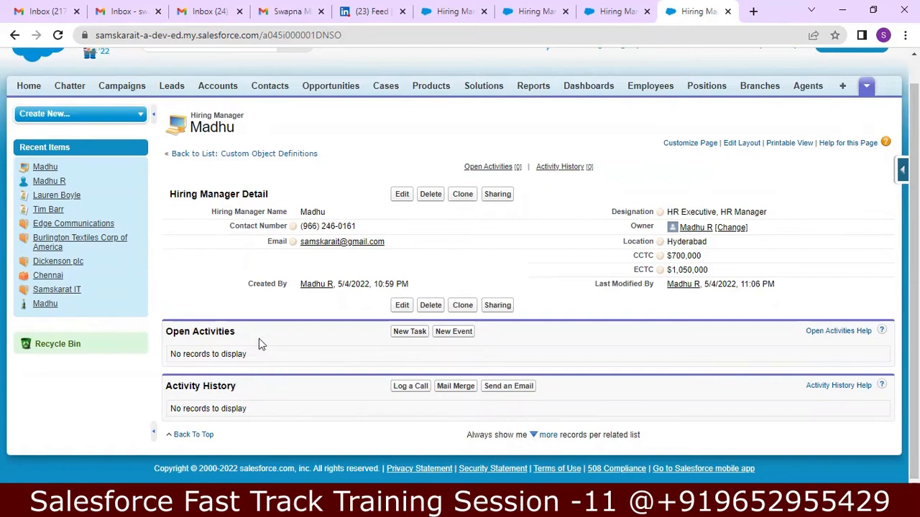
left_click_drag(167, 331, 242, 336)
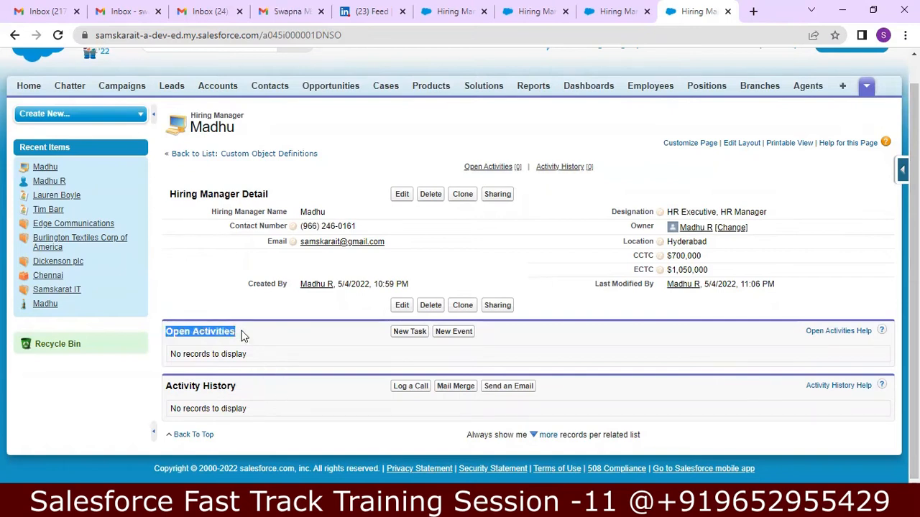
left_click_drag(164, 393, 212, 387)
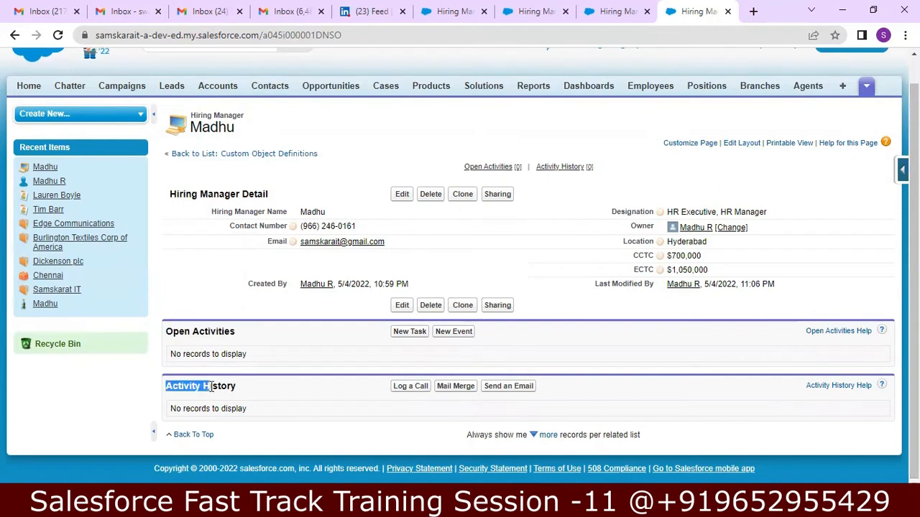
scroll(912, 216, "up", 1)
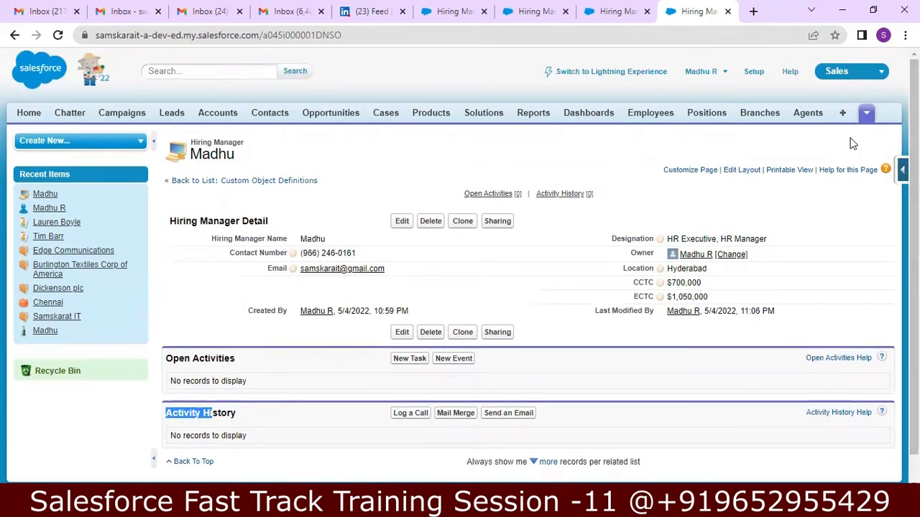
left_click(902, 170)
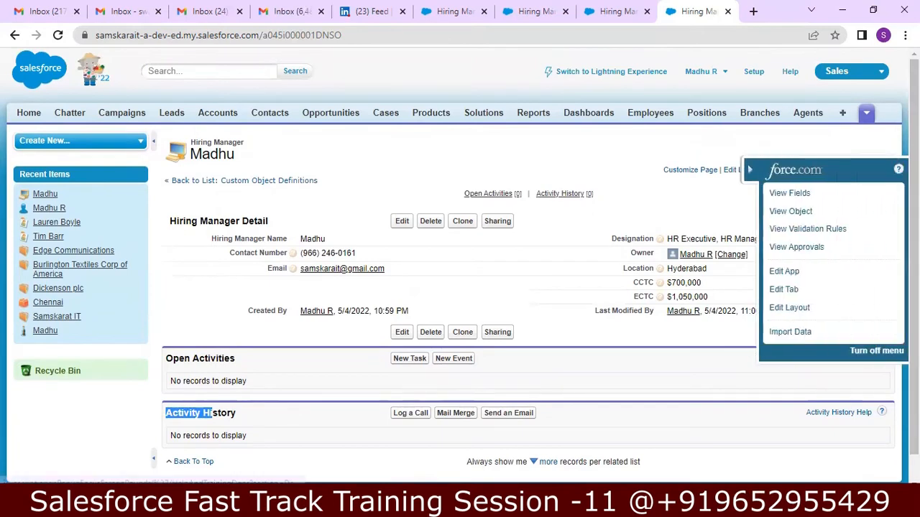
Step: Open the Hiring Manager object definition via View Object and edit the Hiring Manager Layout
left_click(802, 213)
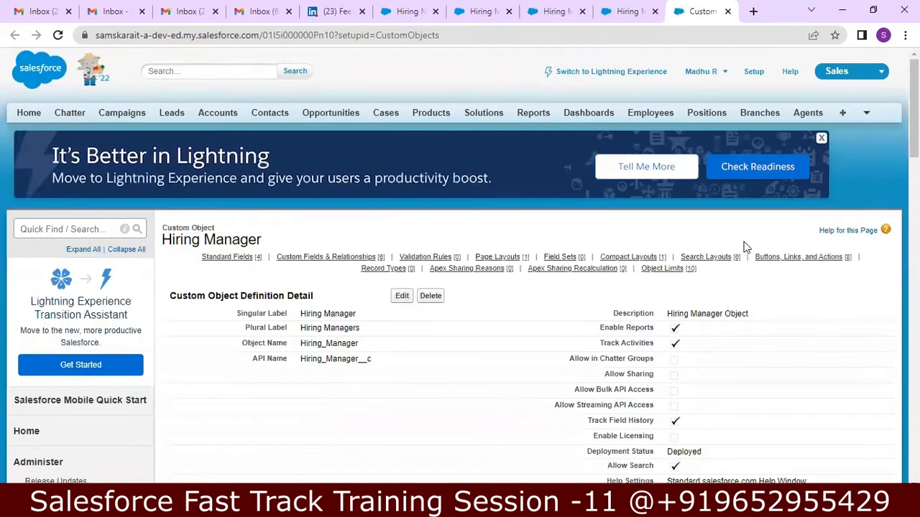
scroll(460, 266, "down", 4)
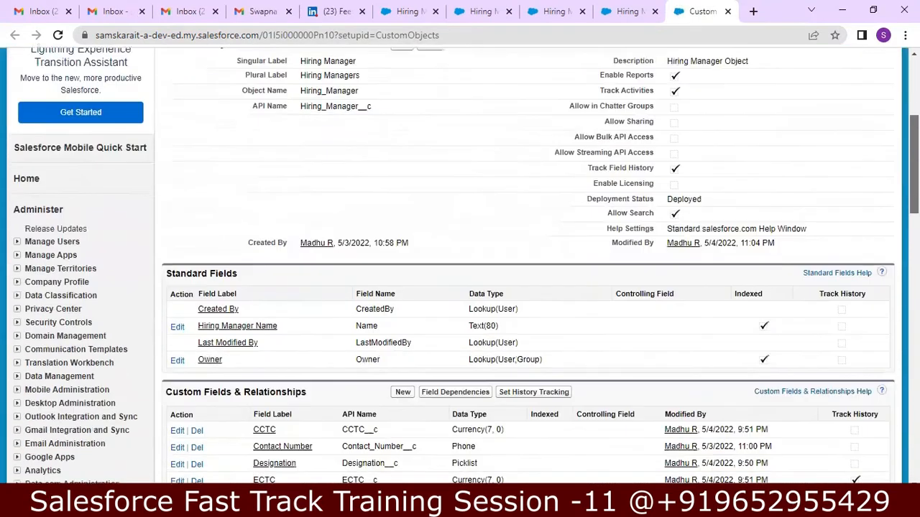
scroll(460, 266, "down", 3)
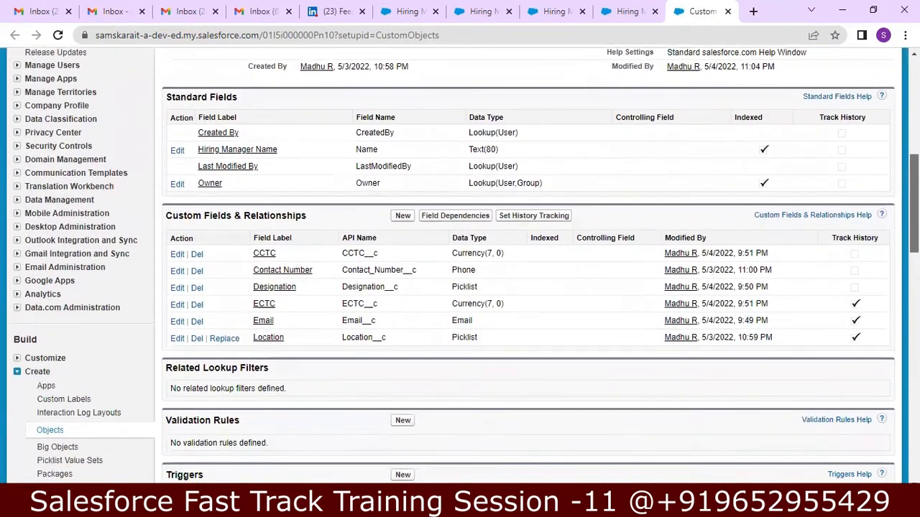
scroll(643, 376, "down", 2)
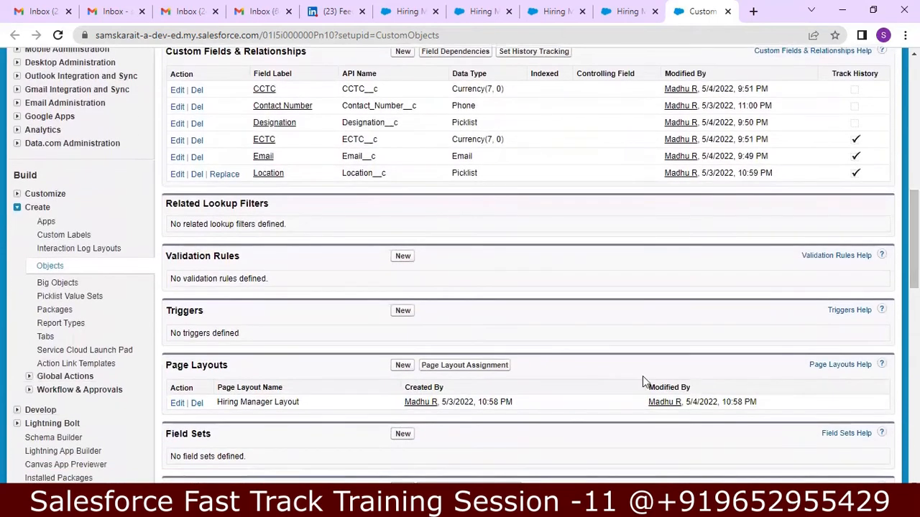
left_click(178, 404)
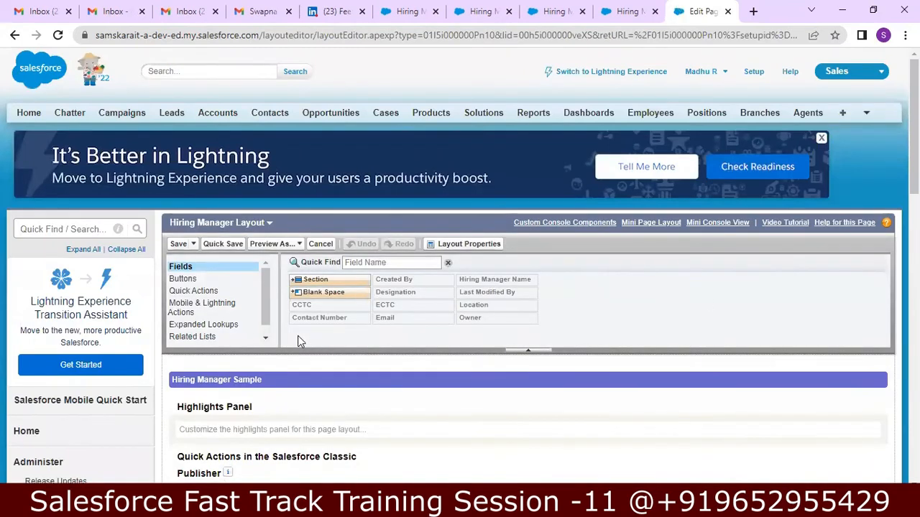
Step: Place the Hiring Manager History related list below Activity History and save the layout
left_click(216, 337)
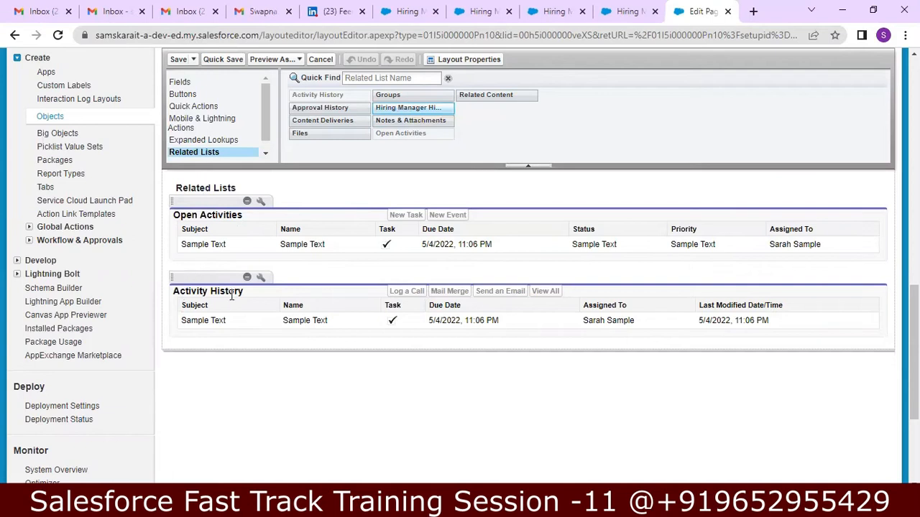
left_click_drag(413, 108, 185, 370)
left_click_drag(421, 107, 436, 151)
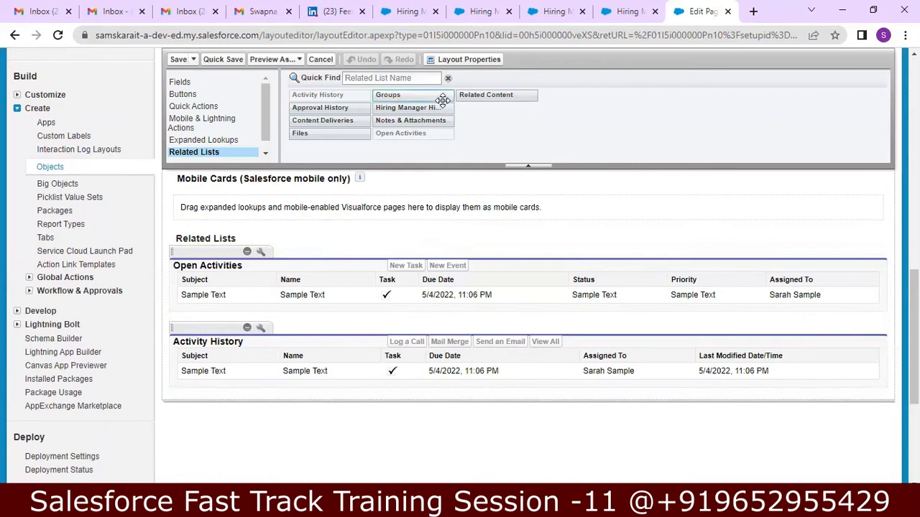
left_click_drag(420, 108, 360, 392)
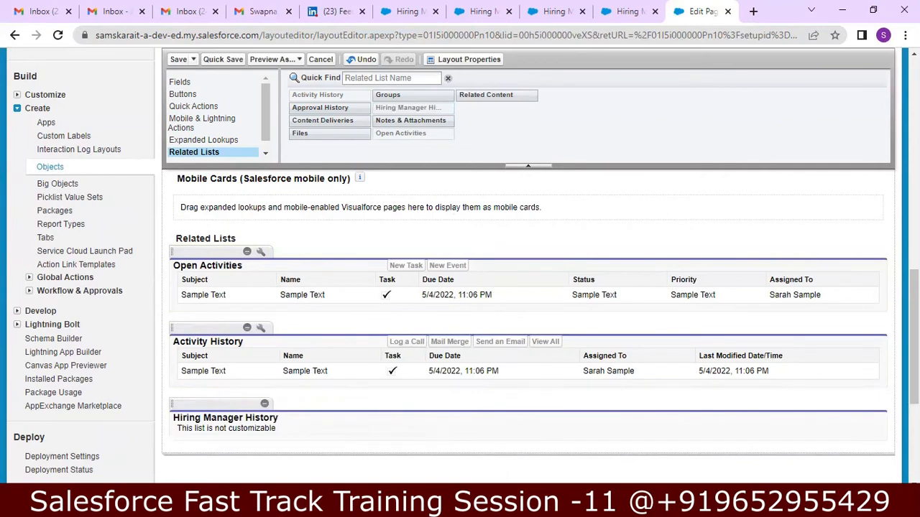
scroll(912, 323, "up", 10)
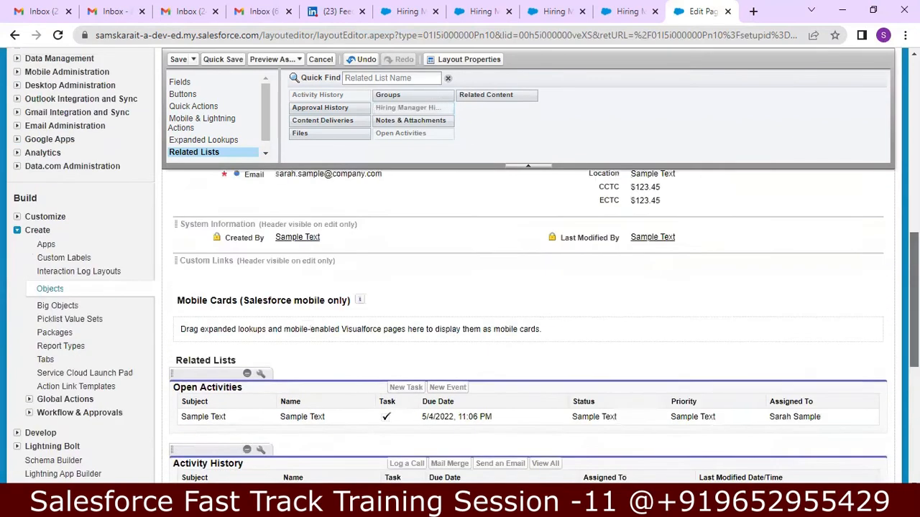
left_click(178, 61)
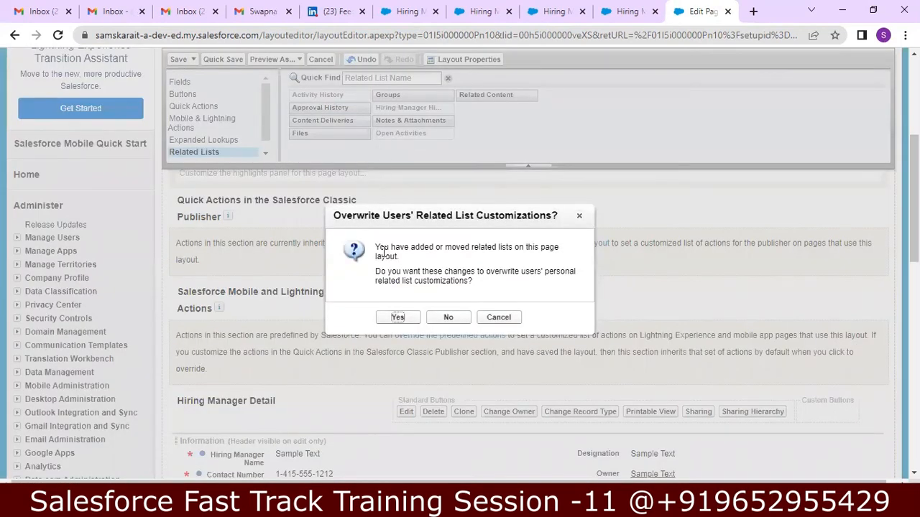
Step: Confirm overwriting users' related list customizations to finish saving the layout
left_click(397, 318)
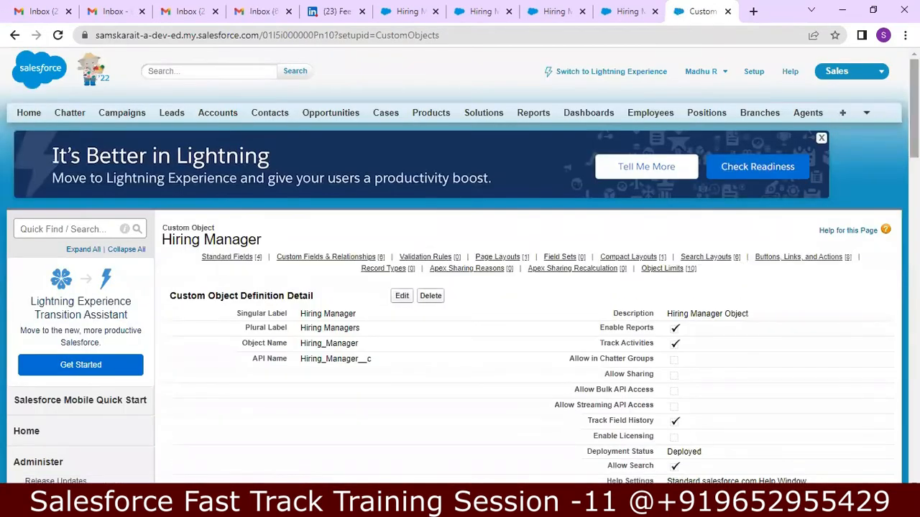
mouse_move(914, 122)
left_mouse_down()
mouse_move(914, 436)
mouse_move(914, 108)
left_mouse_up()
left_click(865, 115)
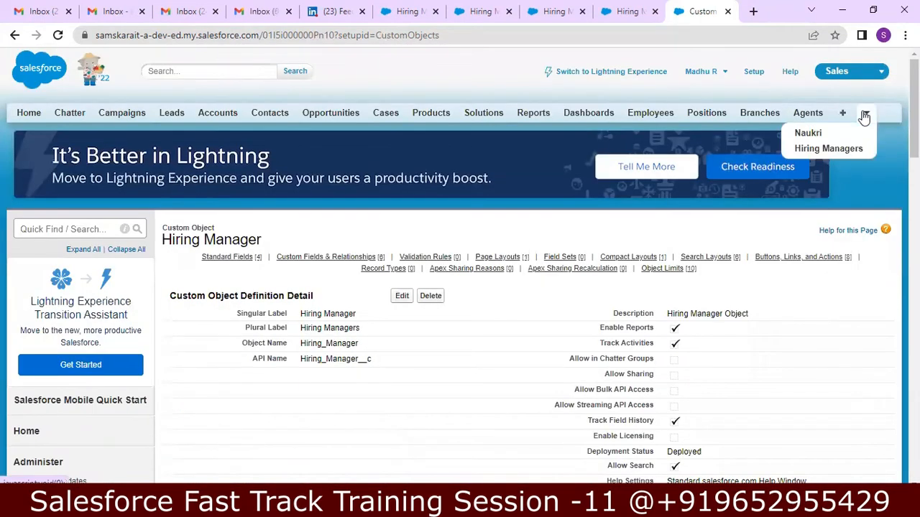
left_click(829, 148)
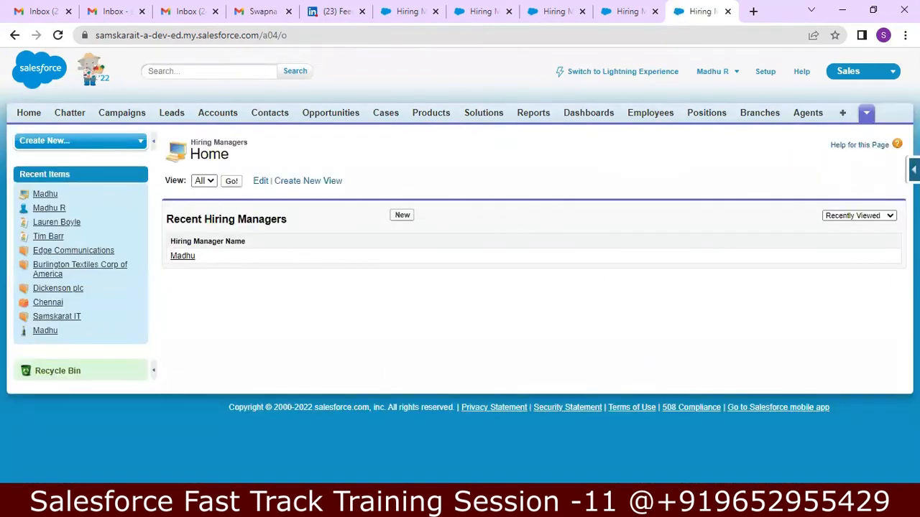
left_click(913, 171)
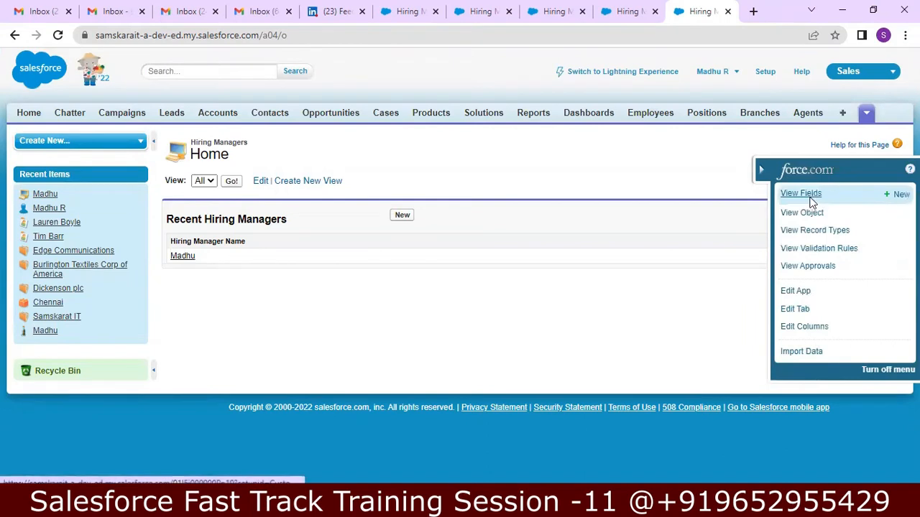
left_click(801, 194)
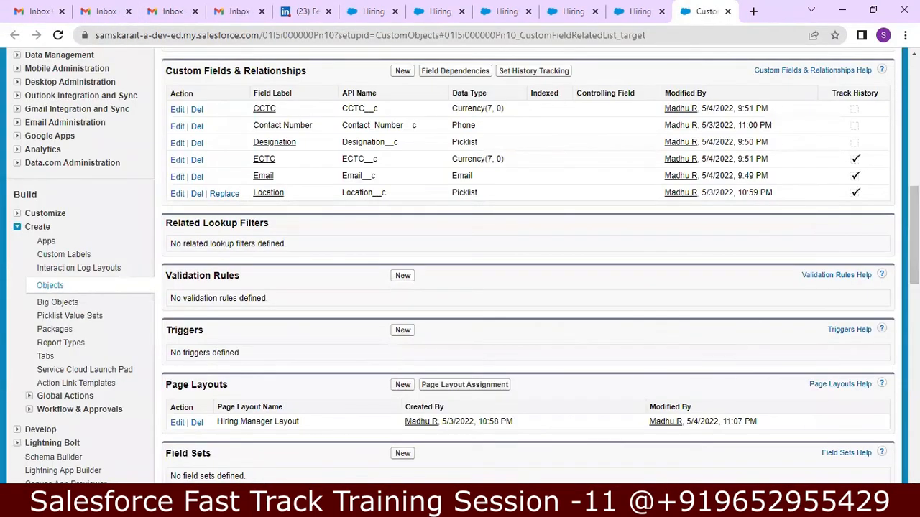
scroll(528, 287, "down", 5)
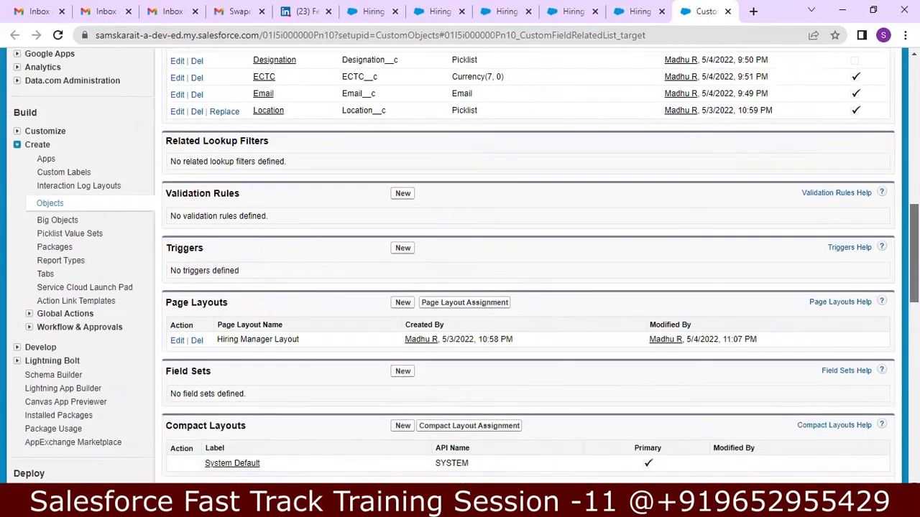
scroll(528, 287, "down", 5)
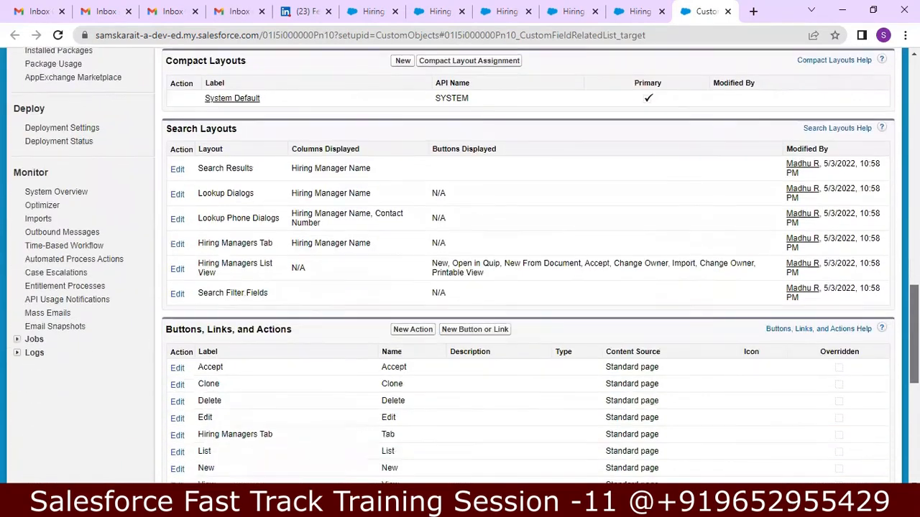
scroll(529, 287, "down", 4)
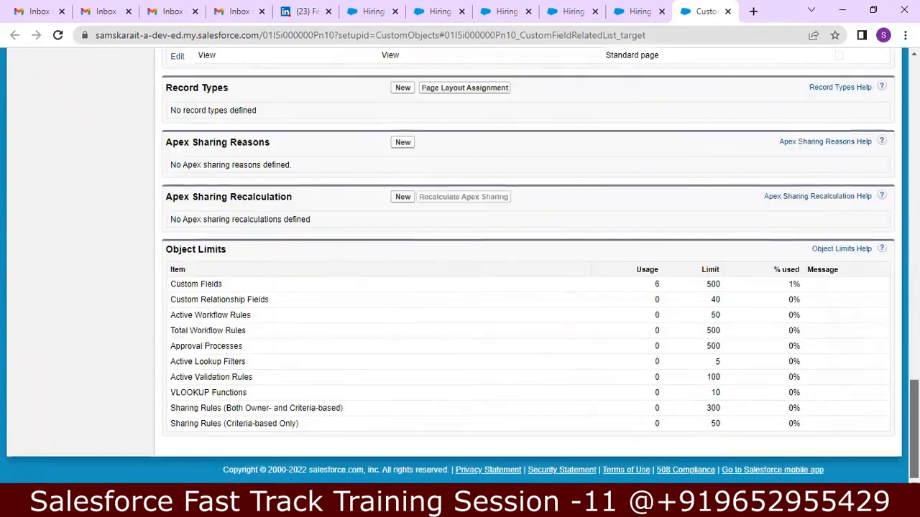
scroll(528, 288, "up", 6)
scroll(528, 287, "up", 10)
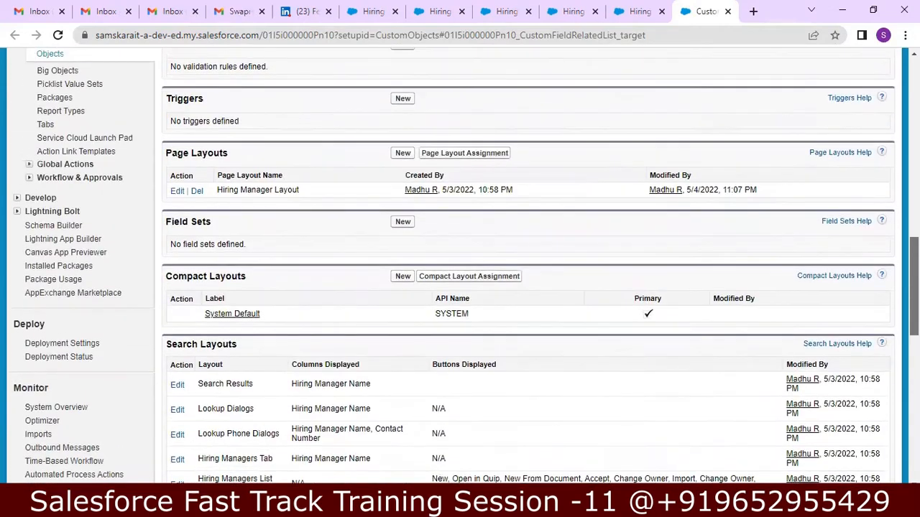
scroll(846, 133, "up", 5)
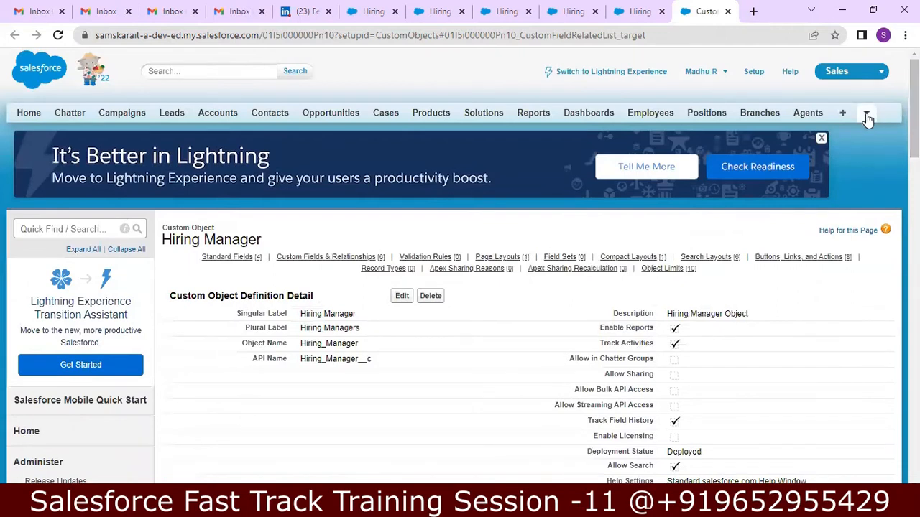
Step: Open the hiring manager record and check its History list's 11:06 PM ECTC and e-mail entries
left_click(867, 115)
left_click(834, 149)
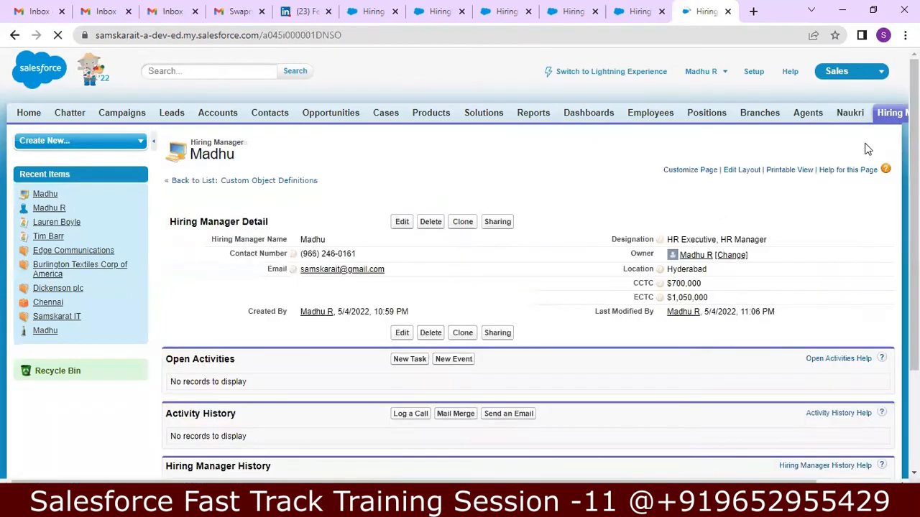
left_click_drag(914, 170, 914, 192)
scroll(381, 389, "down", 3)
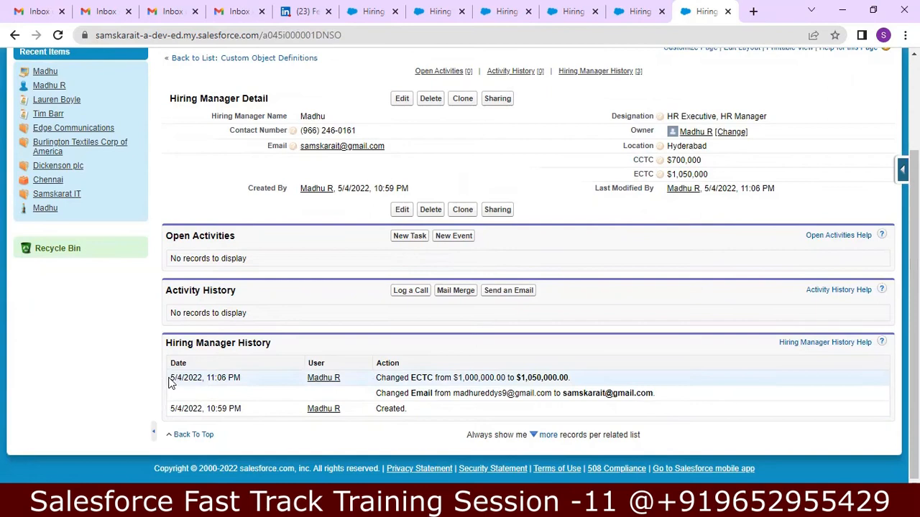
left_click_drag(170, 378, 257, 380)
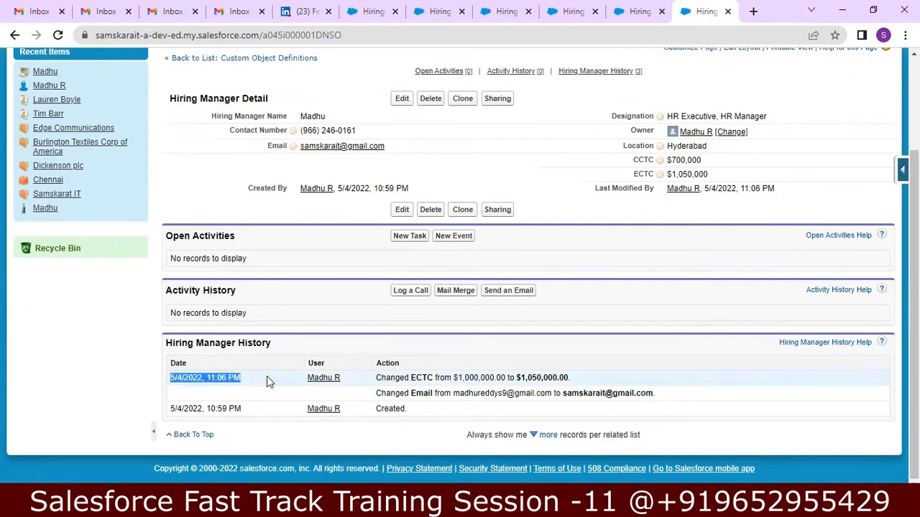
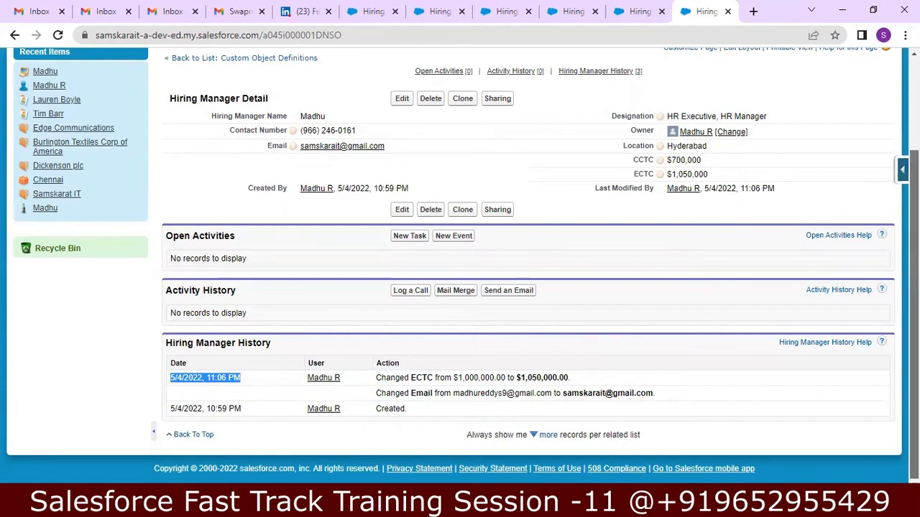
Step: Add the note 'Create Hiring Manager Object from Schema Builder' at the end of the Notepad++ notes
scroll(460, 264, "up", 2)
scroll(460, 266, "up", 1)
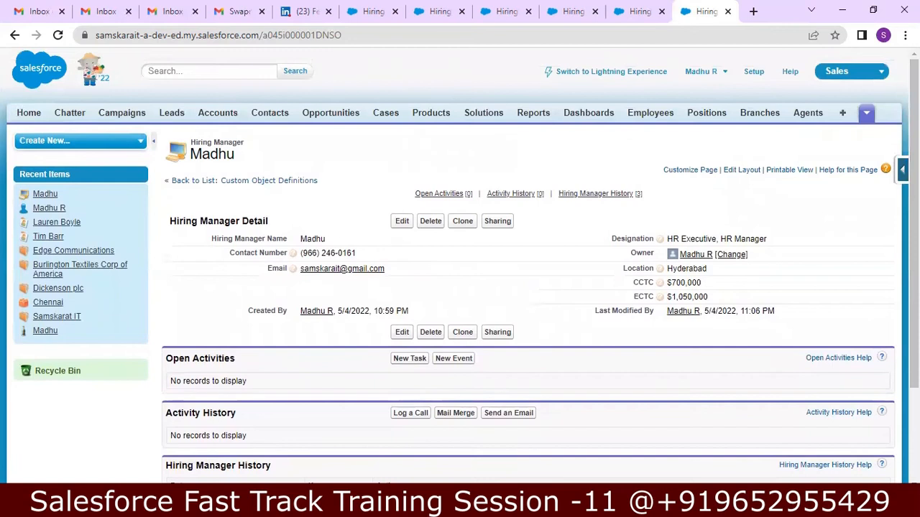
key("alt+Tab")
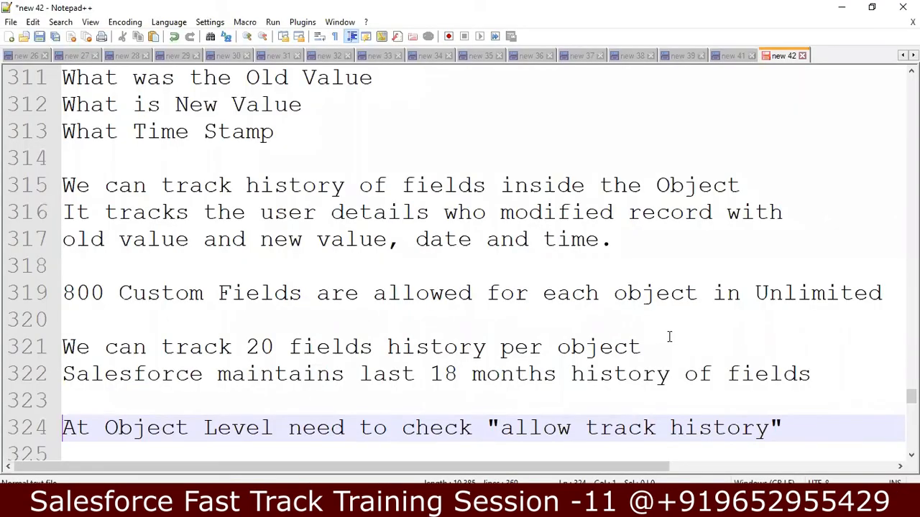
key("Down")
key("Down")
key("Down")
key("Down")
key("Down")
key("Down")
key("Down")
key("Down")
key("Down")
key("Down")
key("Down")
key("Down")
key("Down")
key("Down")
key("Down")
key("Down")
key("Down")
key("Down")
key("Down")
key("Down")
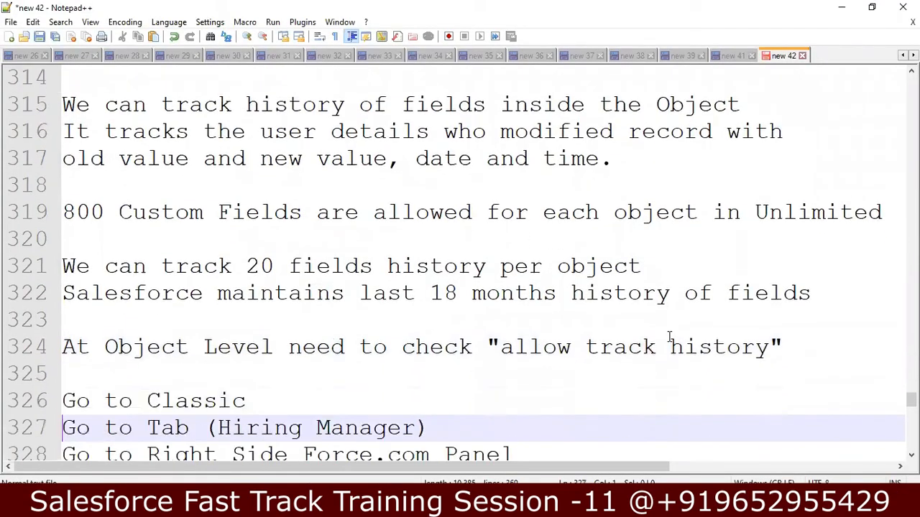
key("Down")
key("Down")
key("Down")
key("Down")
key("Down")
key("Down")
key("Down")
key("Down")
key("Down")
key("Down")
key("Down")
key("Down")
key("Down")
key("Down")
key("Down")
key("Down")
key("Down")
key("Down")
key("Down")
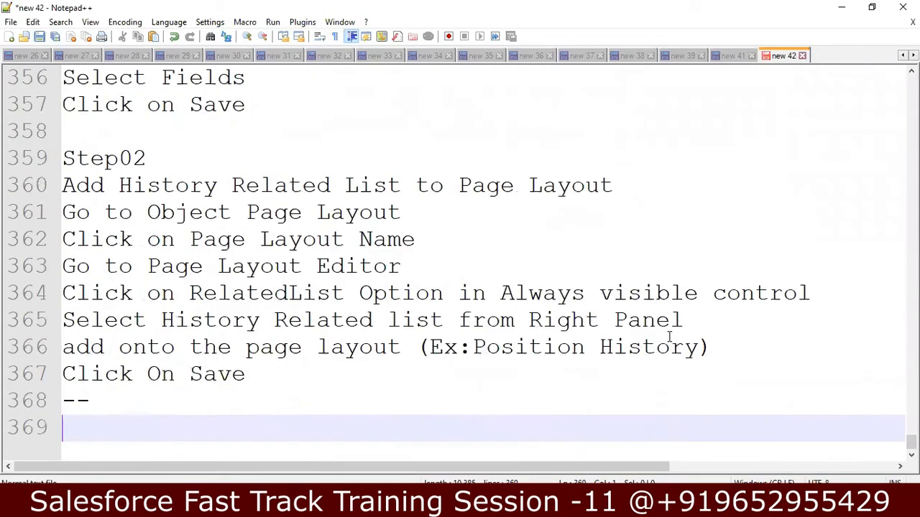
type("Create")
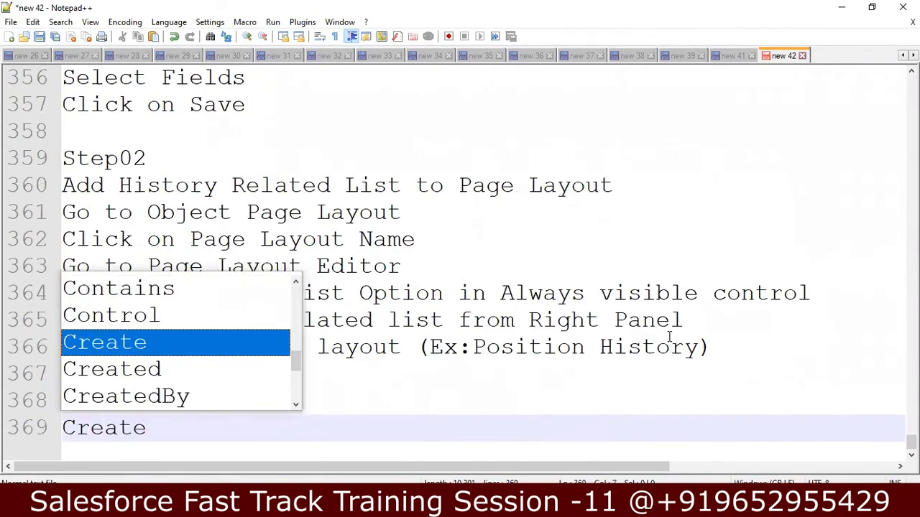
key("Escape")
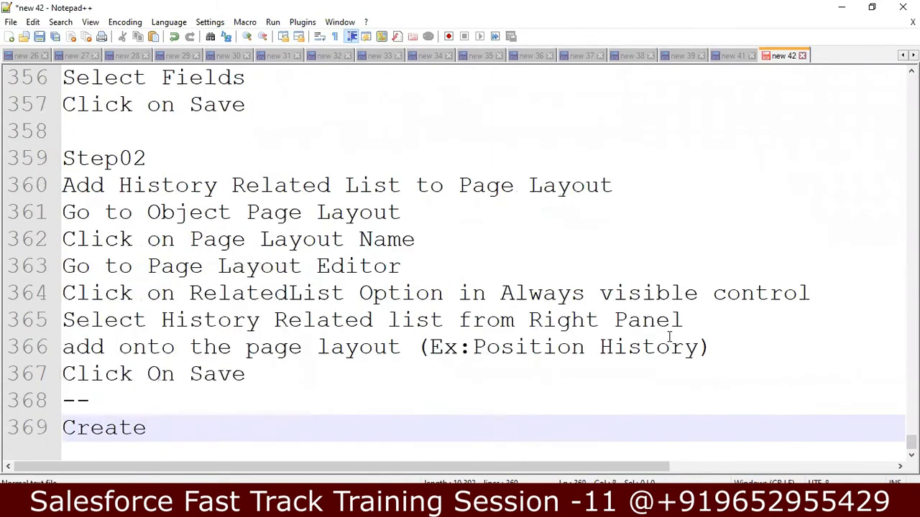
type("Hiring Manage")
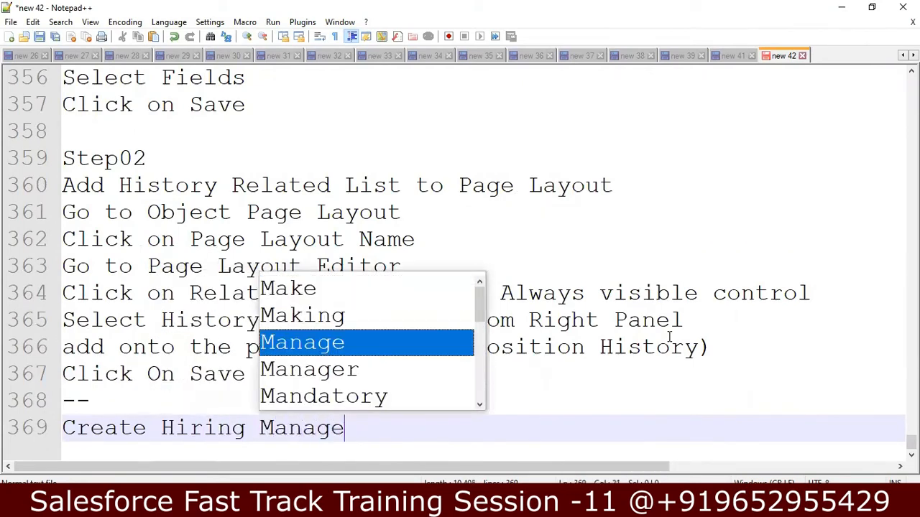
type("r ")
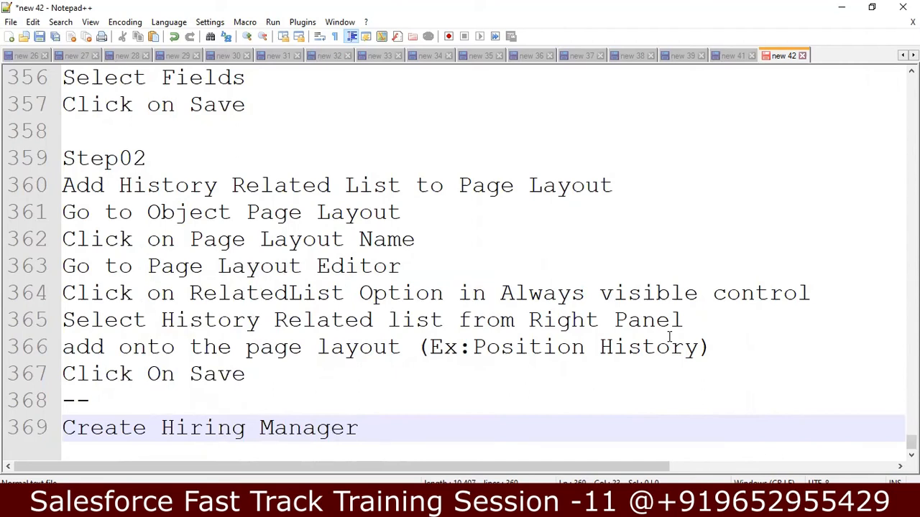
type("oB")
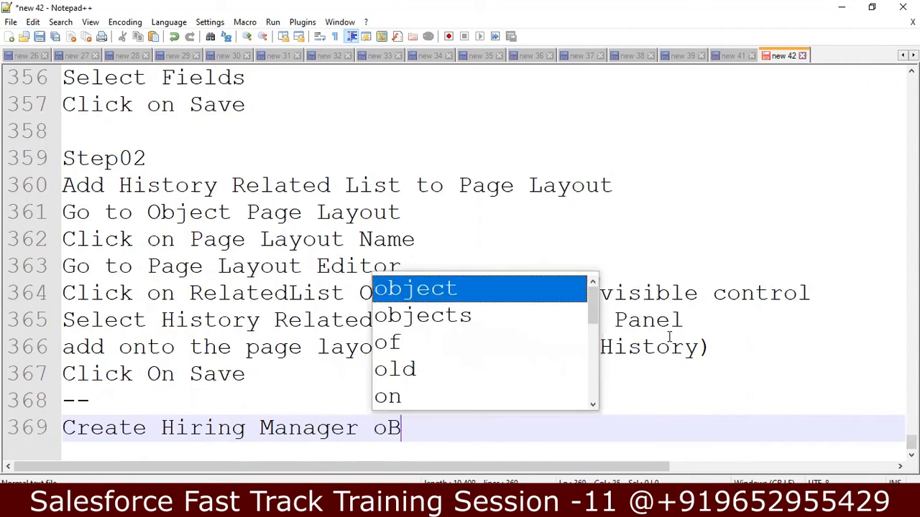
key("BackSpace")
key("BackSpace")
type("Object ")
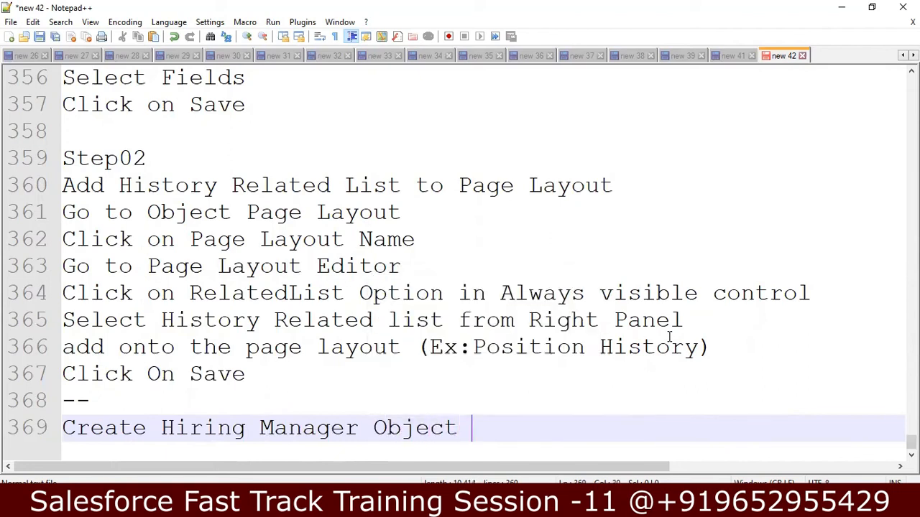
type("from Sche")
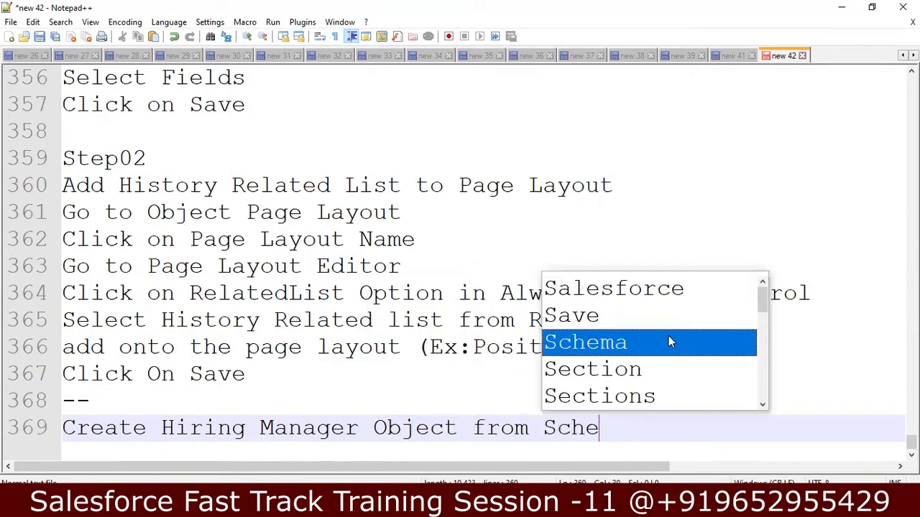
type("ma Builder")
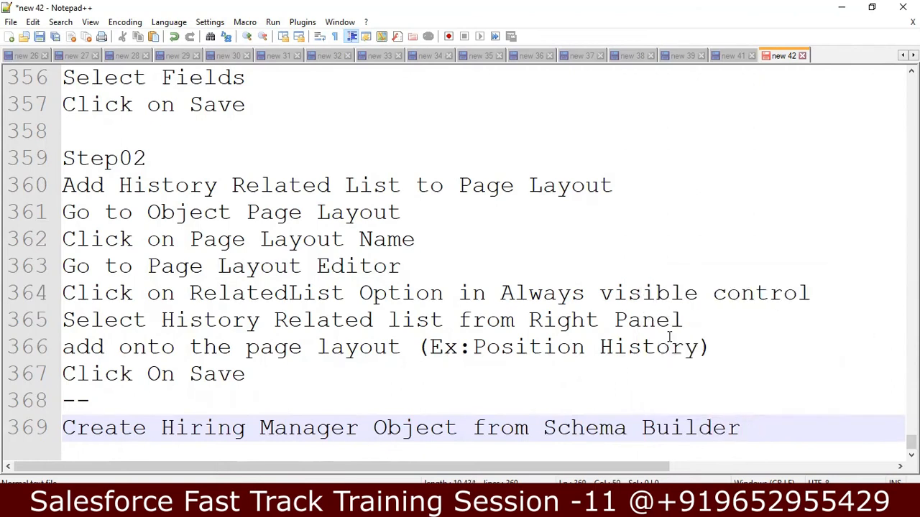
Step: Add the line 'Add Fields through Schema Builder' below it
key("Return")
type("AD")
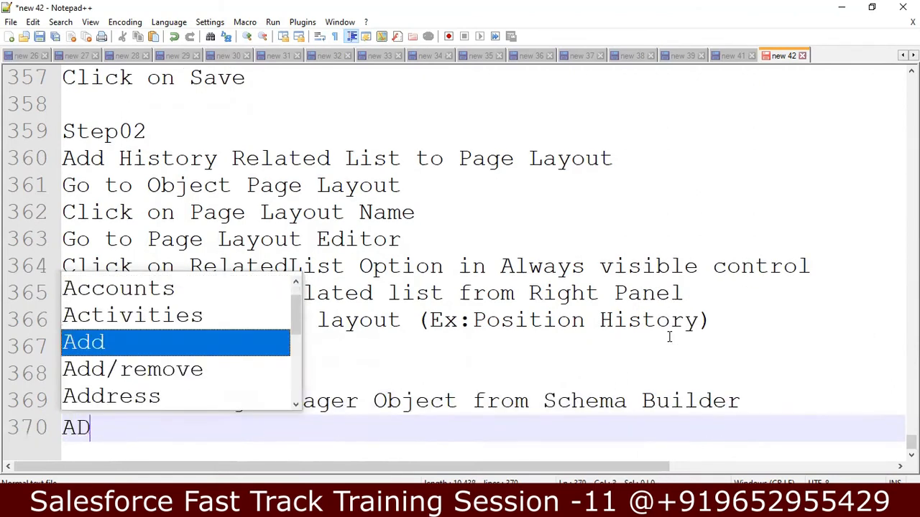
key("BackSpace")
type("dd")
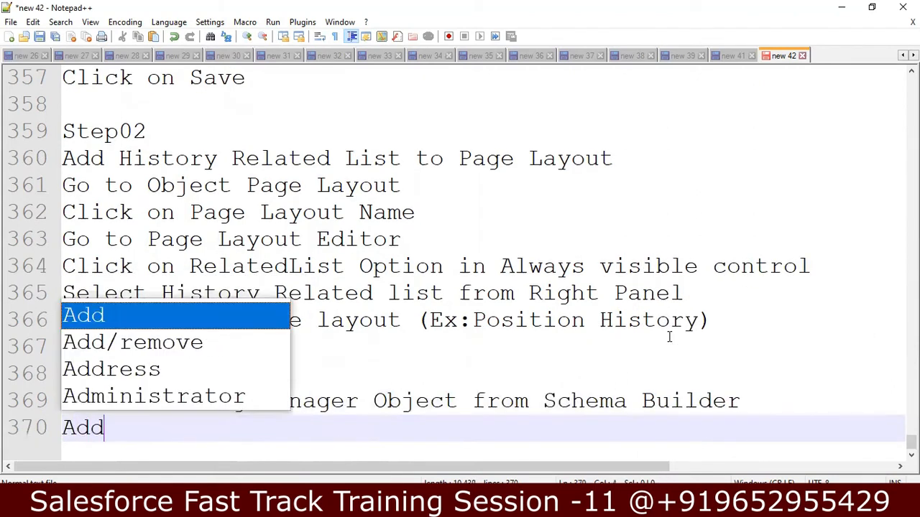
type(" Frie")
key("BackSpace")
key("BackSpace")
key("BackSpace")
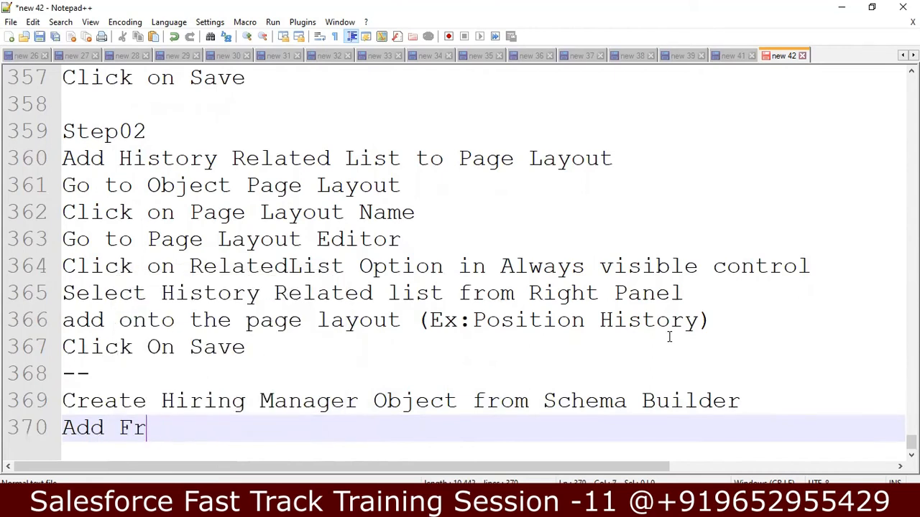
type("ields throug")
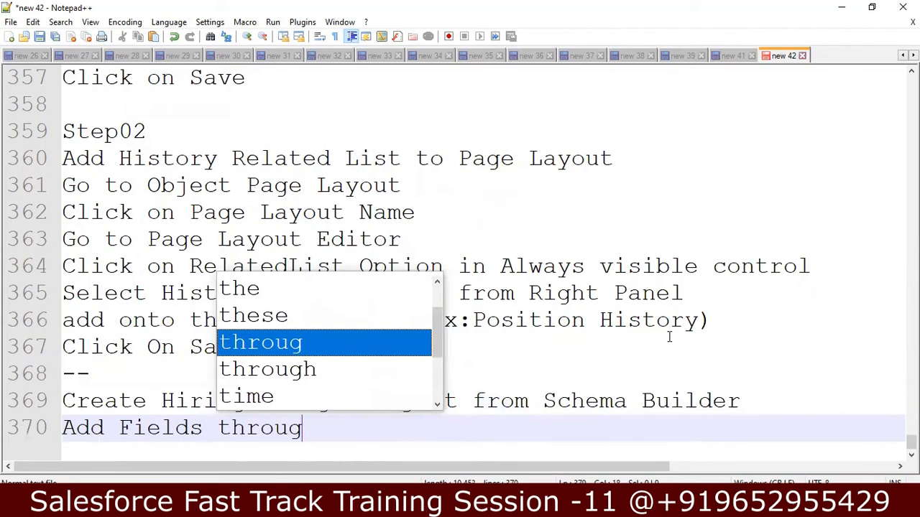
type("h Schema ")
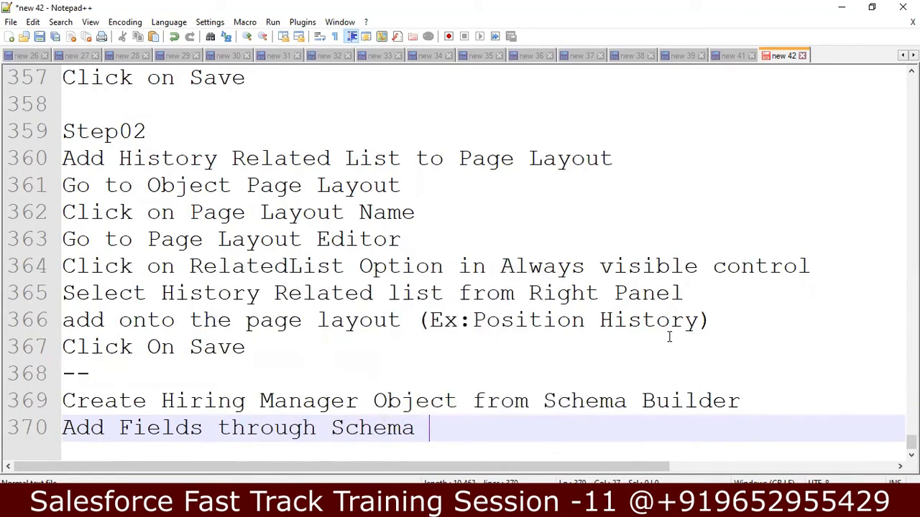
type("Builder")
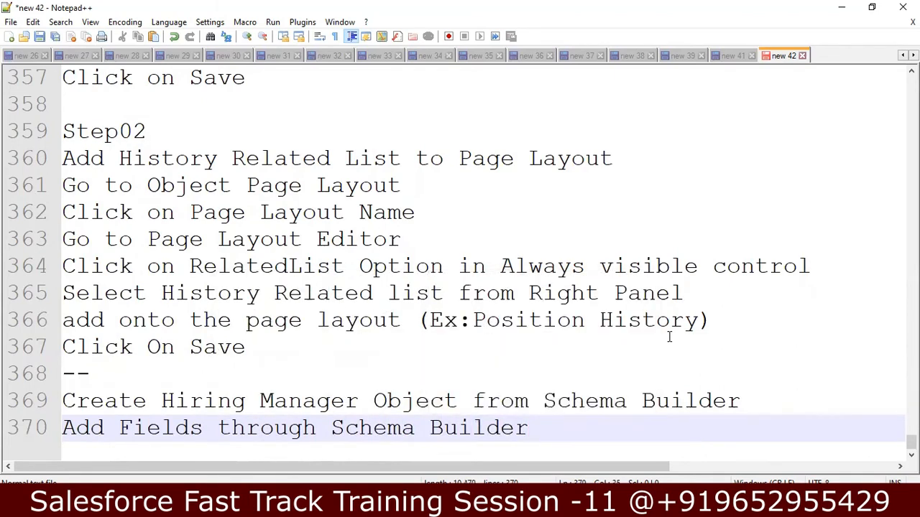
Step: Select the assignment's Hiring Manager field list, Hiring Manage Name through Expected CTC - Currency
key("Up")
key("Up")
key("Up")
key("Up")
key("Up")
key("Up")
key("Up")
key("Up")
key("Up")
key("Up")
key("Up")
key("Up")
key("Up")
key("Up")
key("Up")
key("Up")
key("Up")
key("Up")
key("Up")
key("Up")
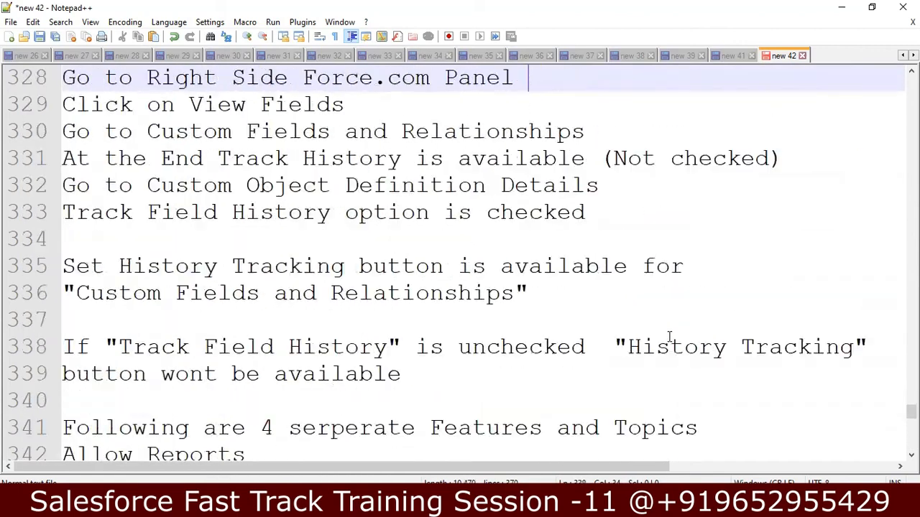
key("Up")
key("Up")
key("Up")
key("Up")
key("Up")
key("Up")
key("Up")
key("Up")
key("Up")
key("Up")
key("Up")
key("Up")
key("Up")
key("Up")
key("Up")
key("Up")
key("Up")
key("Up")
key("Up")
key("Up")
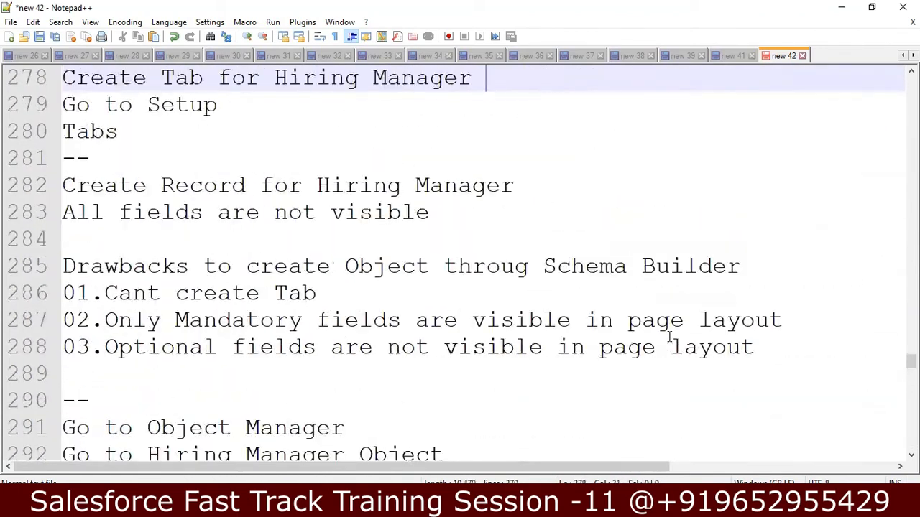
key("Up")
key("Up")
key("Up")
key("Up")
key("Up")
key("Up")
key("Down")
key("Down")
key("Down")
key("Down")
key("Down")
key("Down")
key("Down")
key("Down")
key("Down")
key("Down")
key("Down")
key("Down")
key("Down")
key("Down")
key("Down")
key("Down")
key("Down")
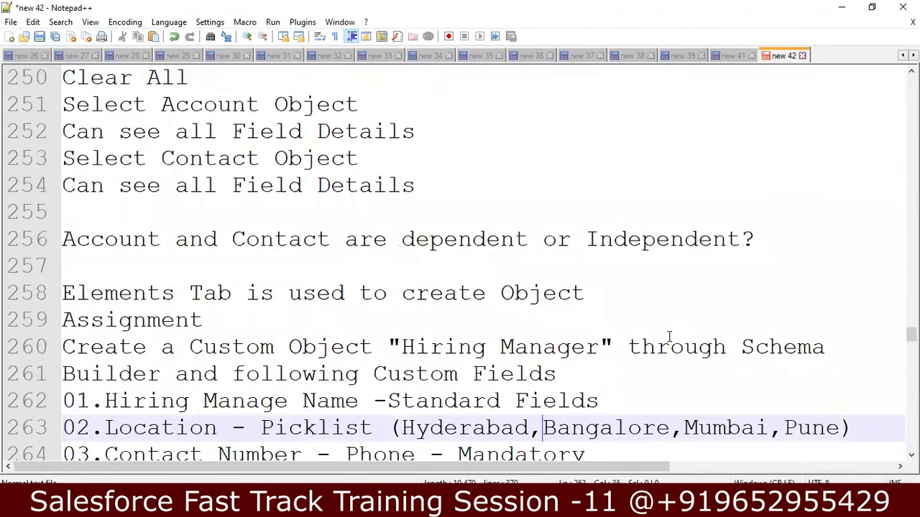
key("Down")
key("Down")
key("Down")
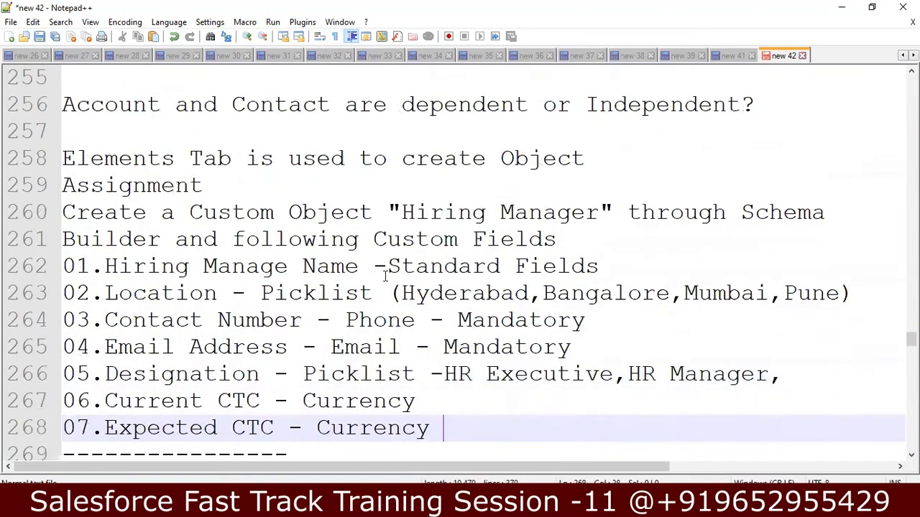
left_click(63, 239)
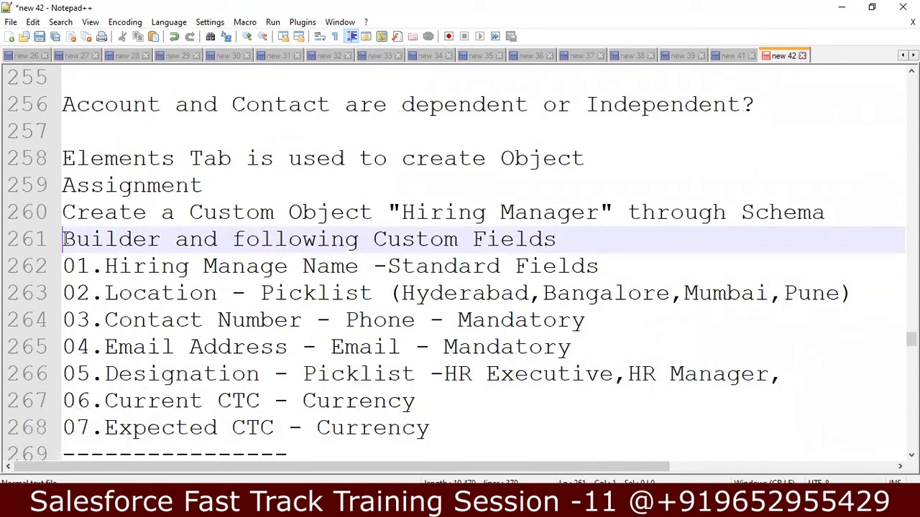
key("Down")
key("shift+Down")
key("shift+Down")
key("shift+Down")
key("shift+Down")
key("shift+Down")
key("shift+Down")
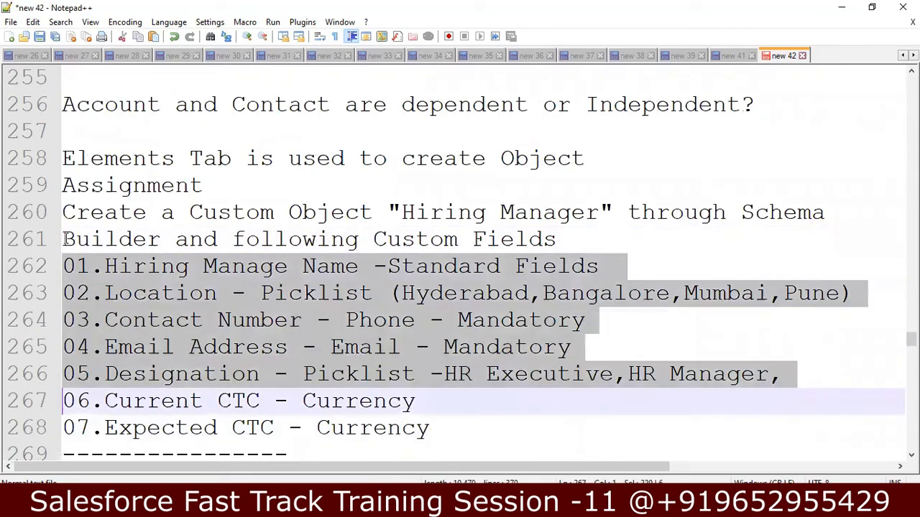
key("shift+Down")
key("shift+Left")
key("ctrl+c")
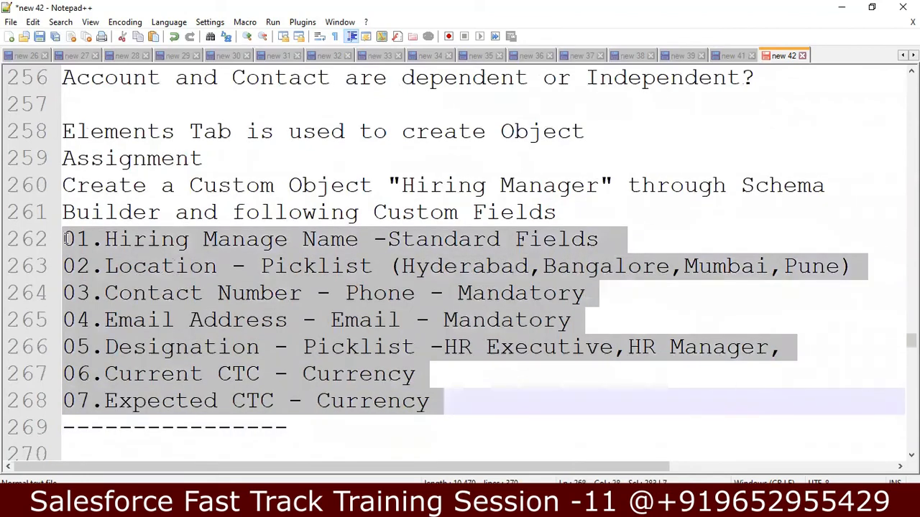
Step: Paste the seven field lines on a new line under 'Add Fields through Schema Builder'
key("Down")
key("Down")
key("Down")
key("Down")
key("Down")
key("Down")
key("Down")
key("Down")
key("Down")
key("Down")
key("Down")
key("Down")
key("Down")
key("Down")
key("Down")
key("Down")
key("Down")
key("Down")
key("Down")
key("Down")
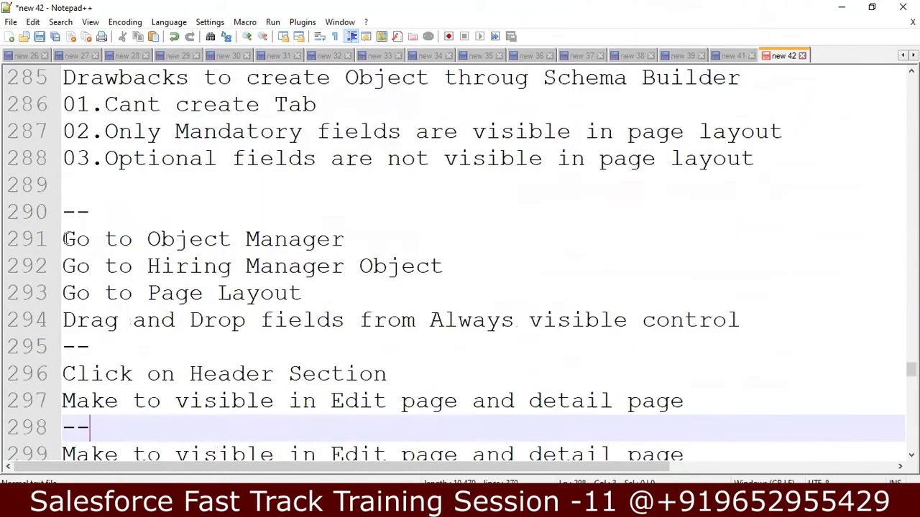
key("Down")
key("Down")
key("Down")
key("Down")
key("Down")
key("Down")
key("Down")
key("Down")
key("Down")
key("Down")
key("Down")
key("Down")
key("Down")
key("Down")
key("Down")
key("Down")
key("Down")
key("Down")
key("Down")
key("Down")
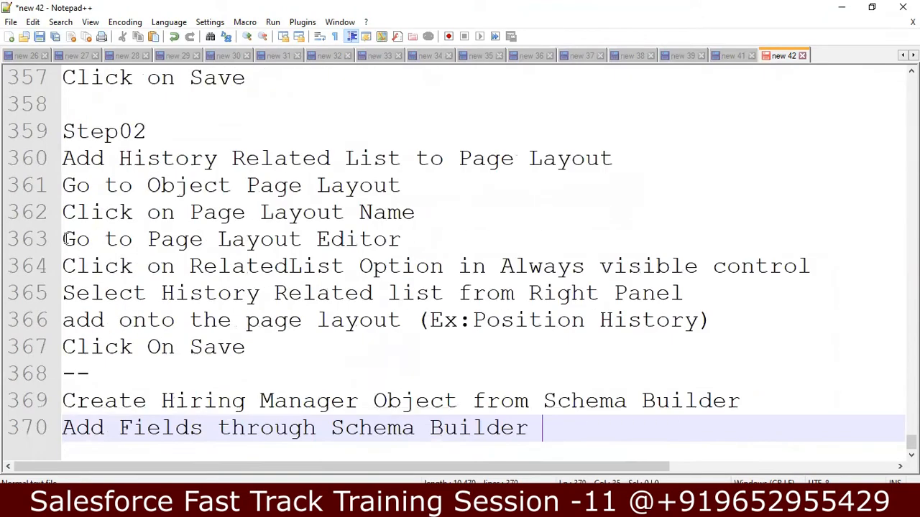
key("Return")
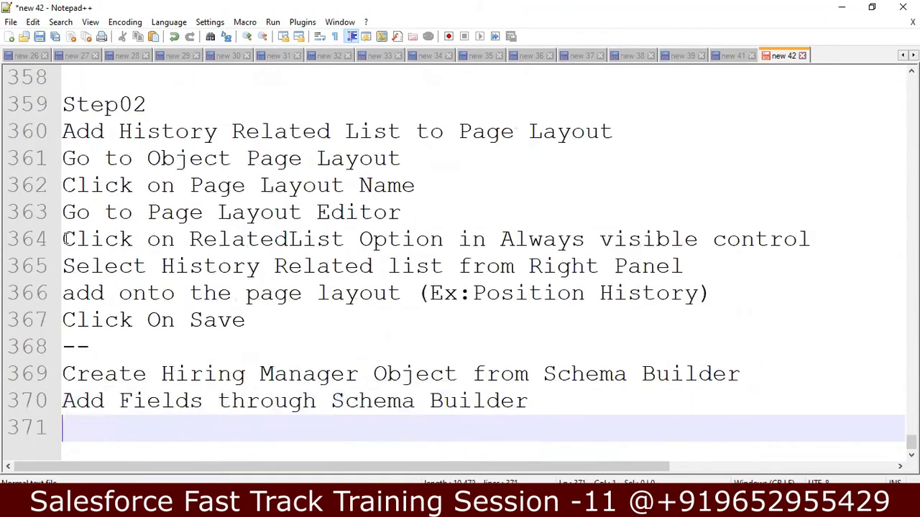
key("ctrl+v")
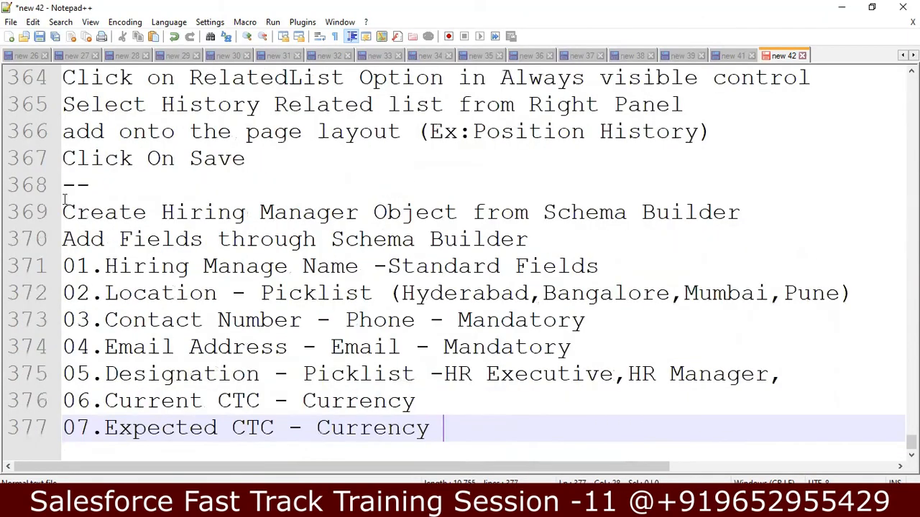
Step: Change the heading to 'Add Following Custom Fields through Schema Builder'
left_click(118, 238)
type("Follo")
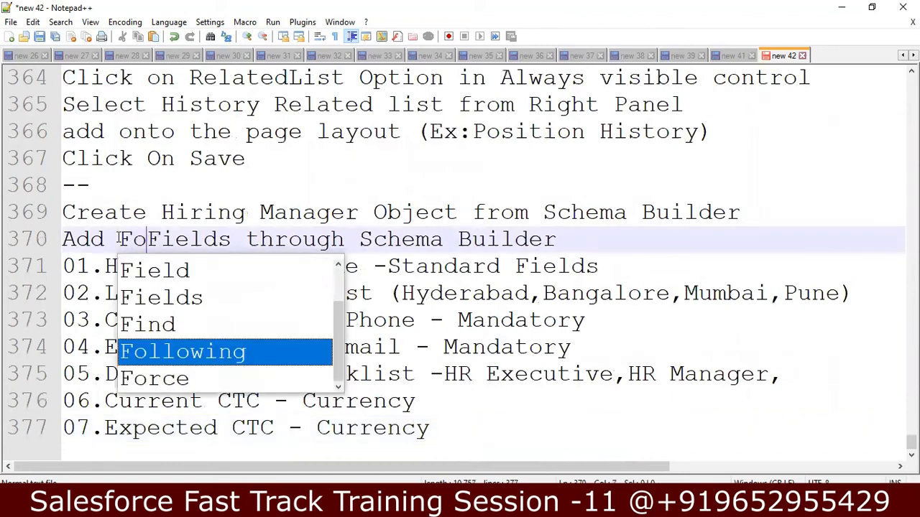
type("wing Custom")
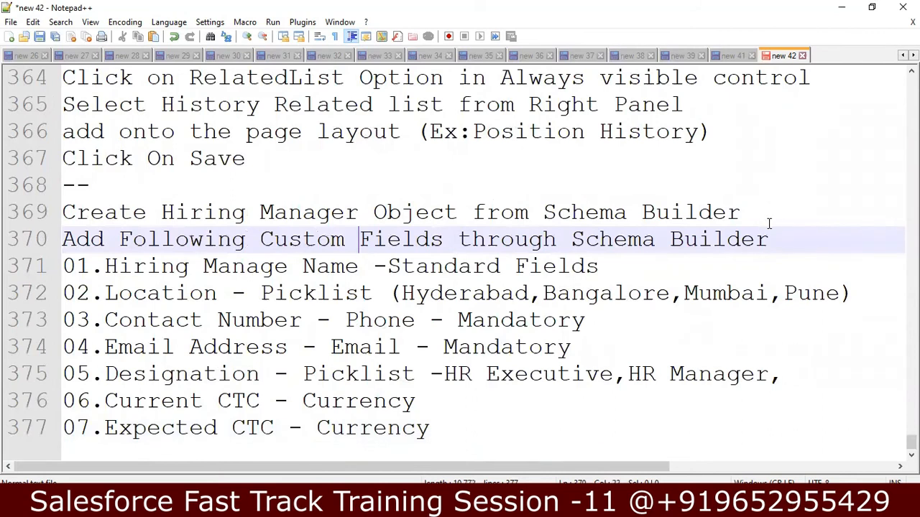
key("Return")
Step: Add the line 'Add Optional fields in the Object through Page Layout' below the field list
key("Down")
key("Down")
key("Down")
key("Down")
key("Down")
key("Down")
key("Down")
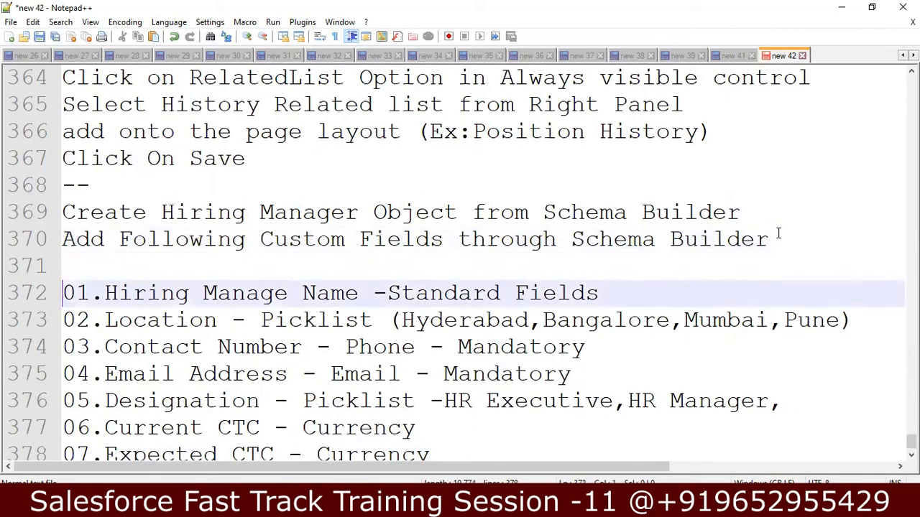
key("End")
key("Return")
key("Return")
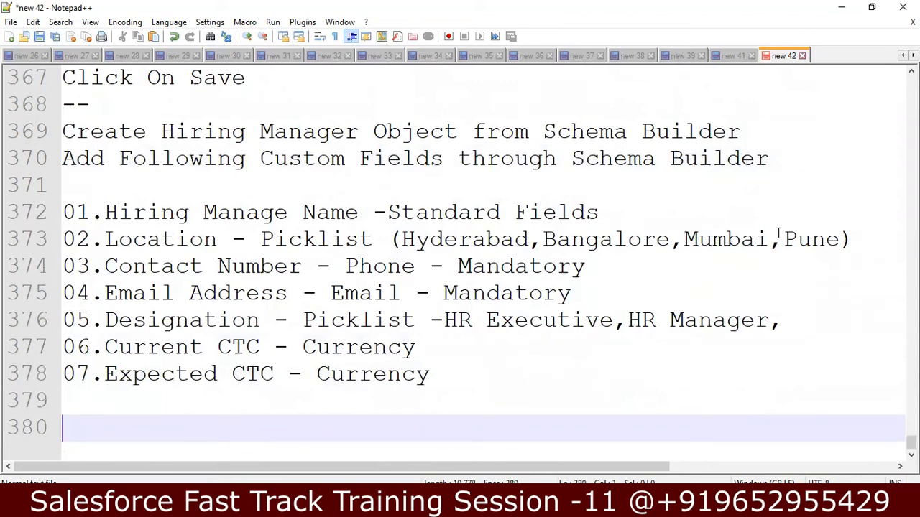
type("Add Options")
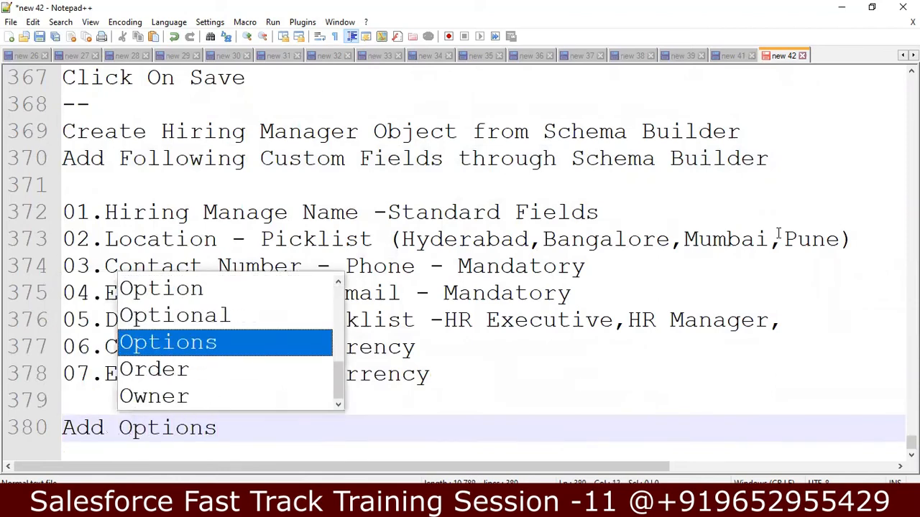
key("BackSpace")
type("al fields ")
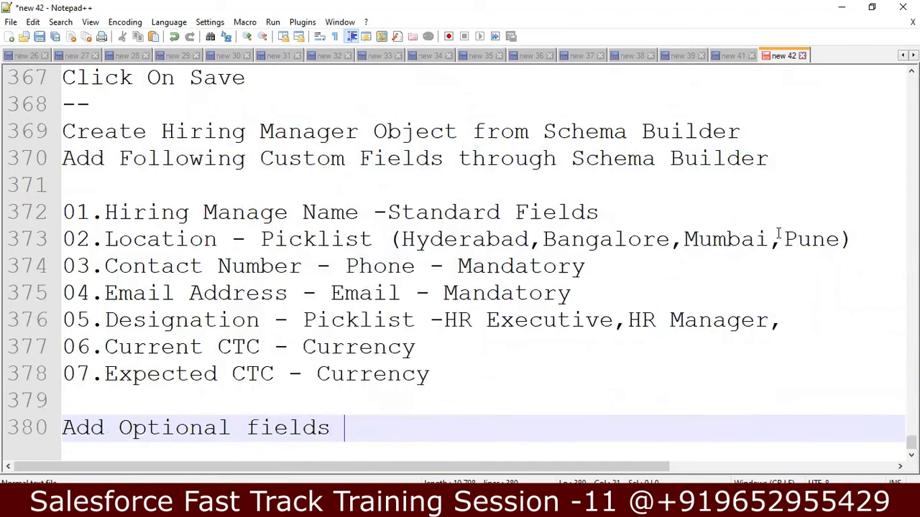
type("in t")
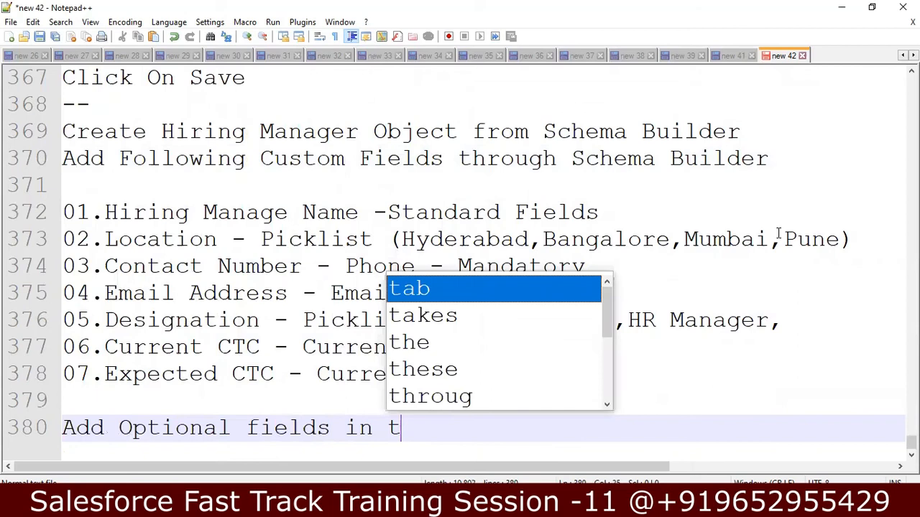
type("he Objec")
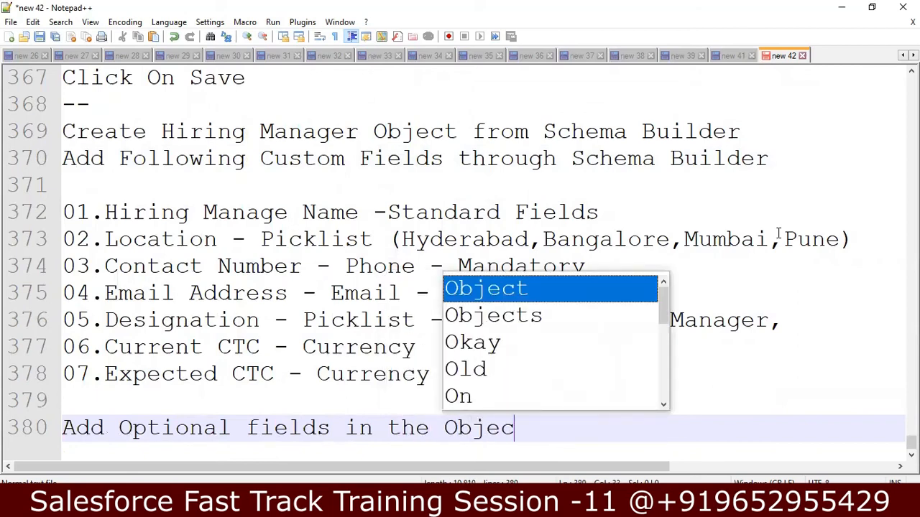
type("t through Page Layo")
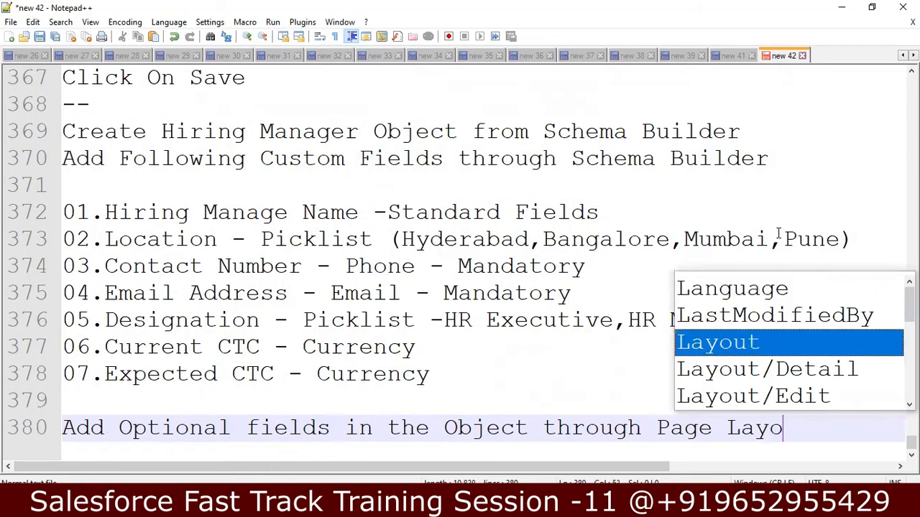
type("ut")
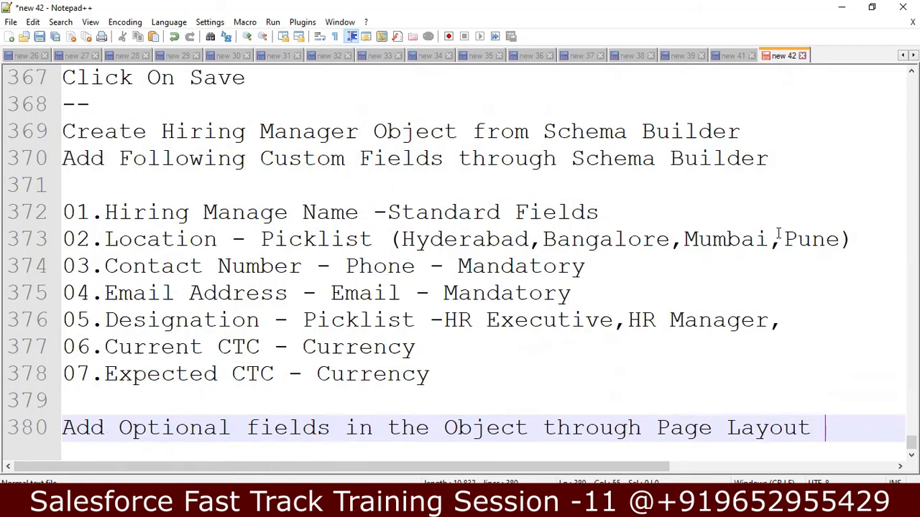
Step: Insert a 'Create Hiring Managers Tab' line right after the field list
left_click(523, 379)
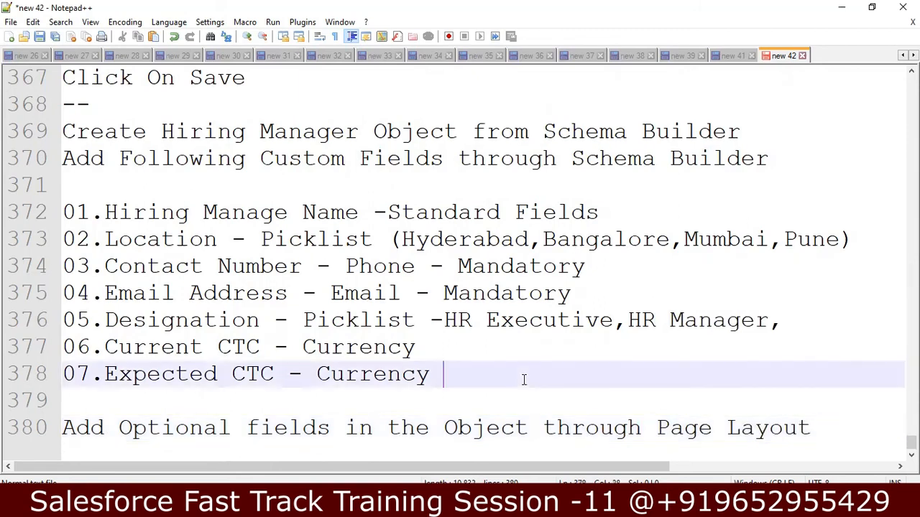
key("Return")
key("Return")
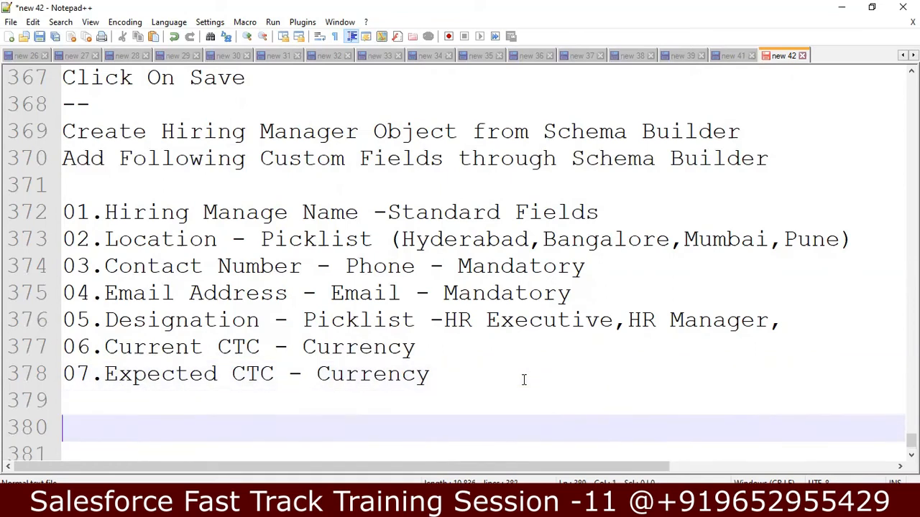
type("Create ")
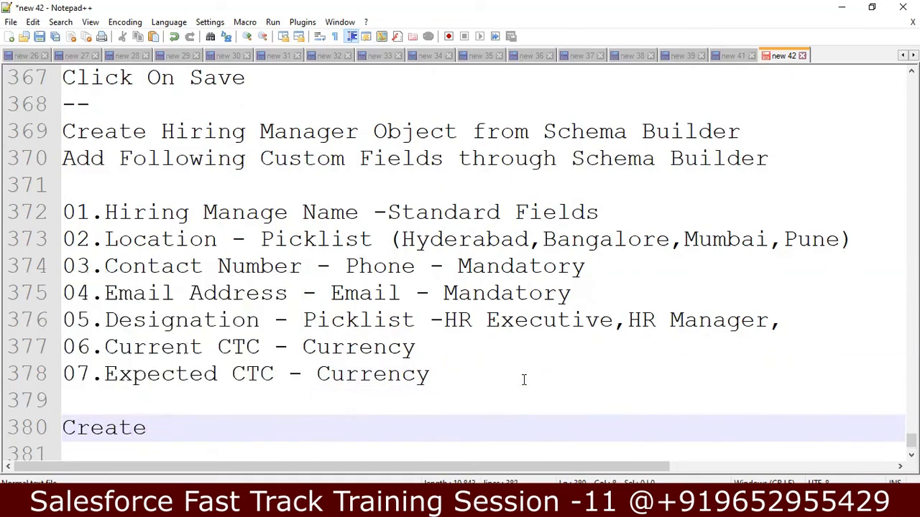
type("Ta")
key("BackSpace")
key("BackSpace")
type("H")
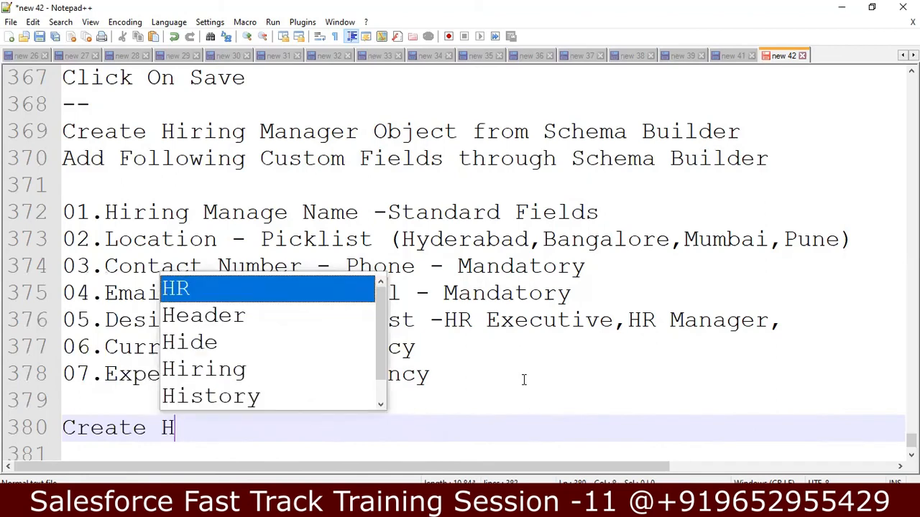
type("iring Mana")
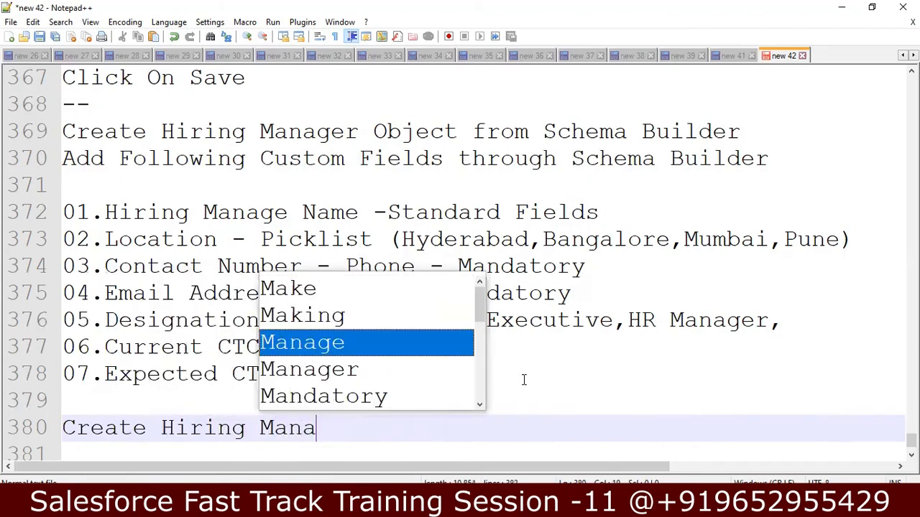
type("gers Tab")
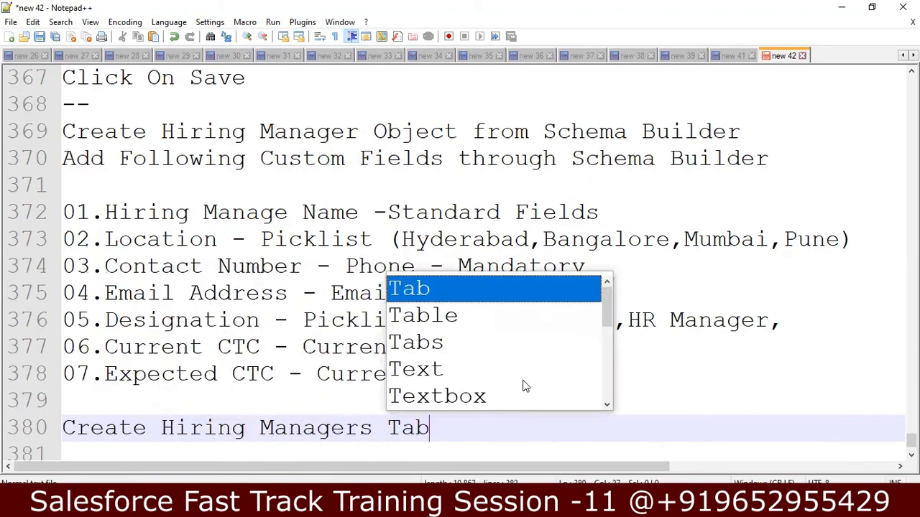
key("Up")
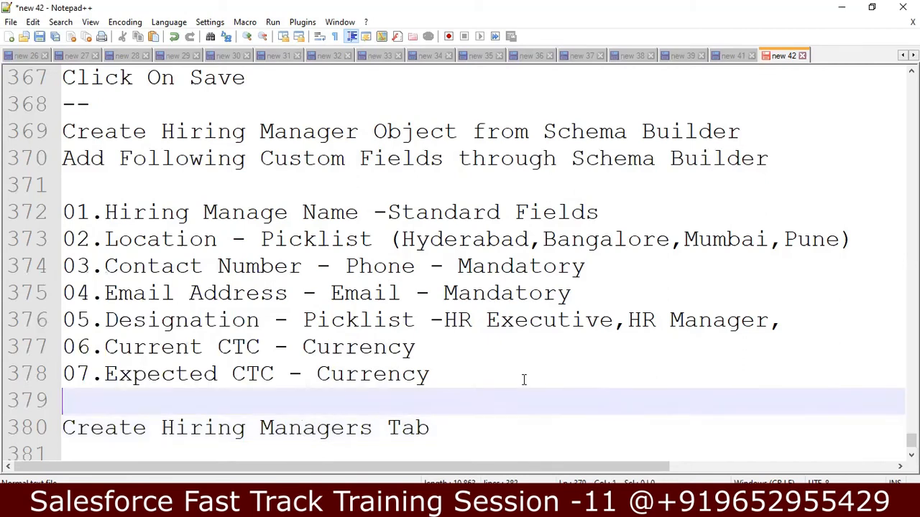
key("Up")
key("Up")
key("Up")
key("Up")
key("Up")
key("Up")
key("Up")
key("Up")
key("Up")
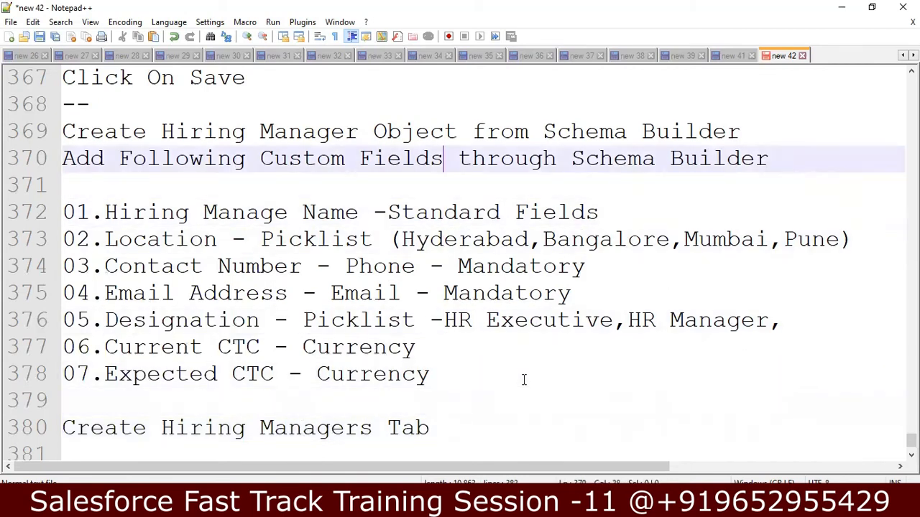
Step: Add an 'Assignment' heading below the dashed line and label the first task 'Step01'
key("Up")
key("Up")
key("Return")
type("Assign")
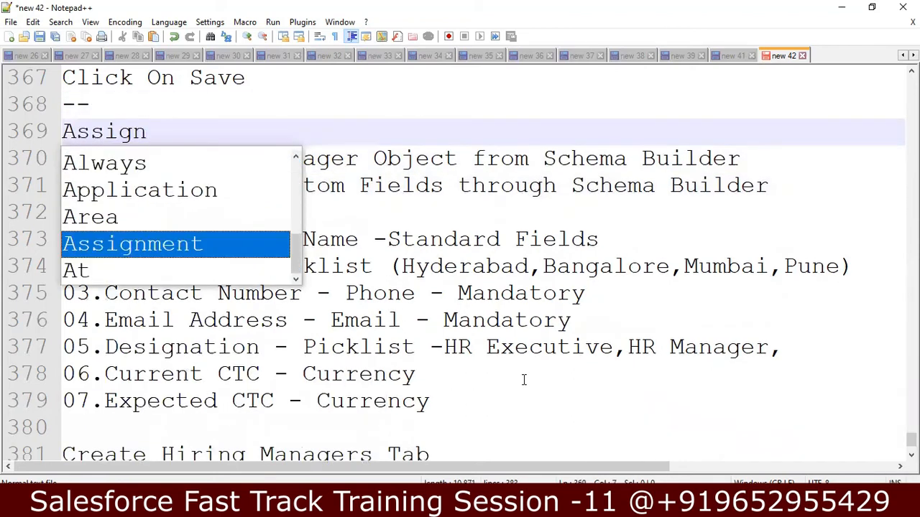
key("Return")
key("Return")
type("Steo")
key("BackSpace")
type("p")
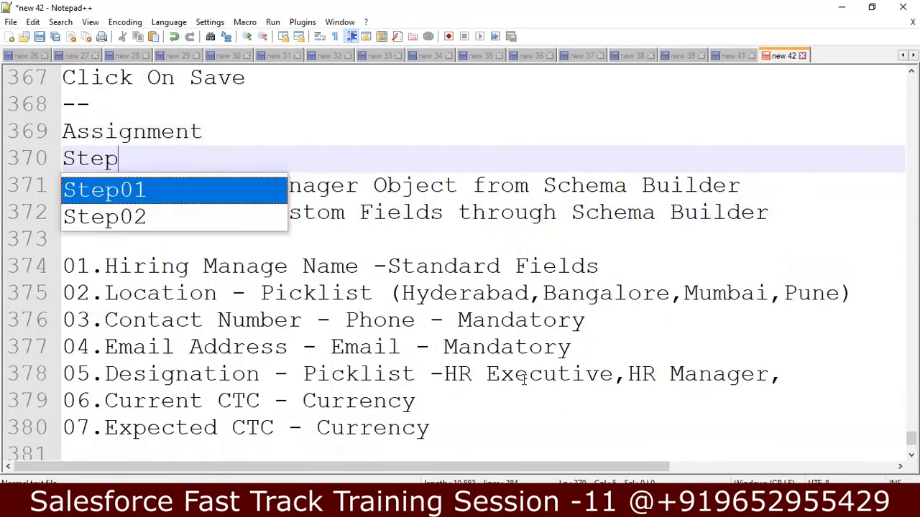
type("01")
key("Escape")
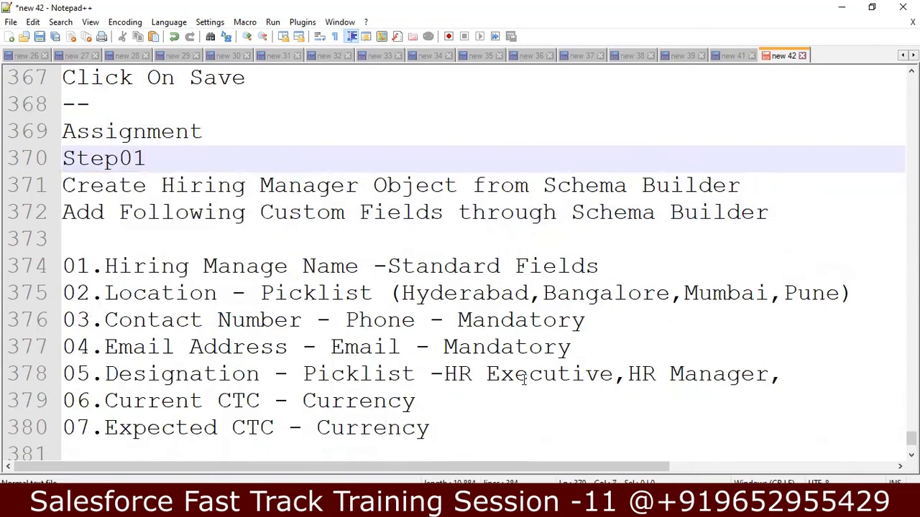
key("Return")
Step: Label the Create Hiring Managers Tab task 'Step02'
key("Down")
key("Down")
key("Down")
key("Down")
key("Down")
key("Down")
key("Down")
key("Down")
key("Down")
key("Down")
key("Down")
key("Down")
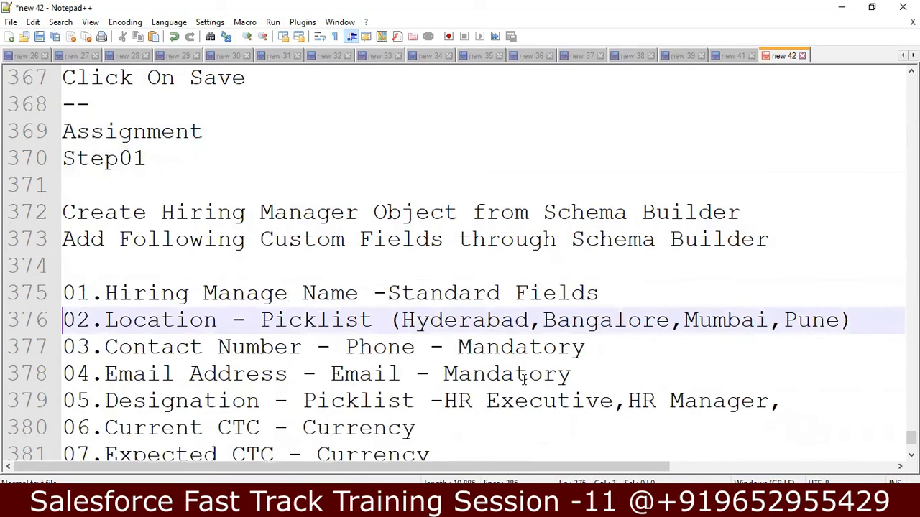
key("Down")
key("Up")
key("Up")
key("Return")
type("Ste")
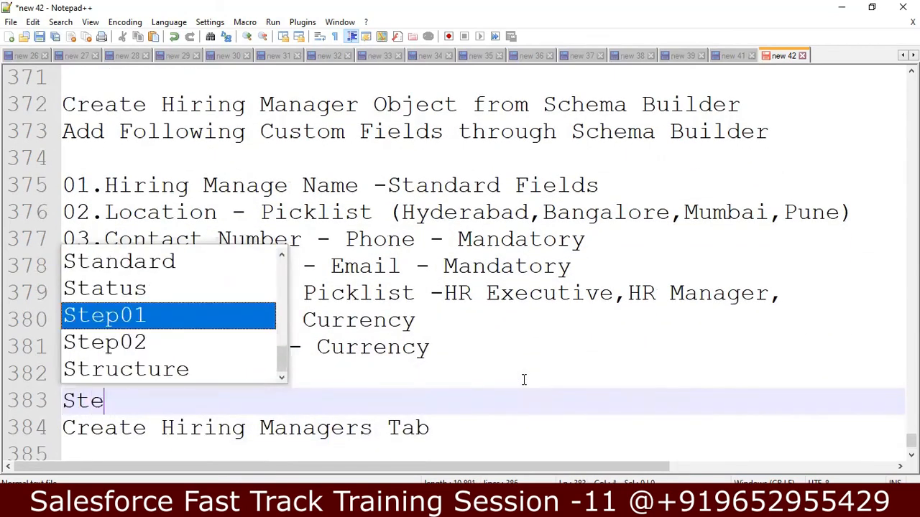
type("p02")
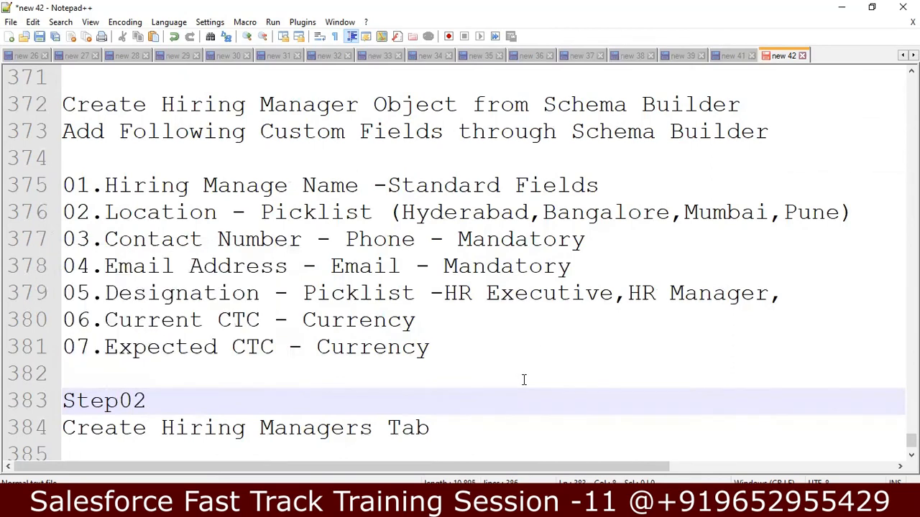
Step: Label the Page Layout optional-fields task 'Step03'
key("Down")
key("Down")
key("Down")
key("Down")
key("Up")
key("Return")
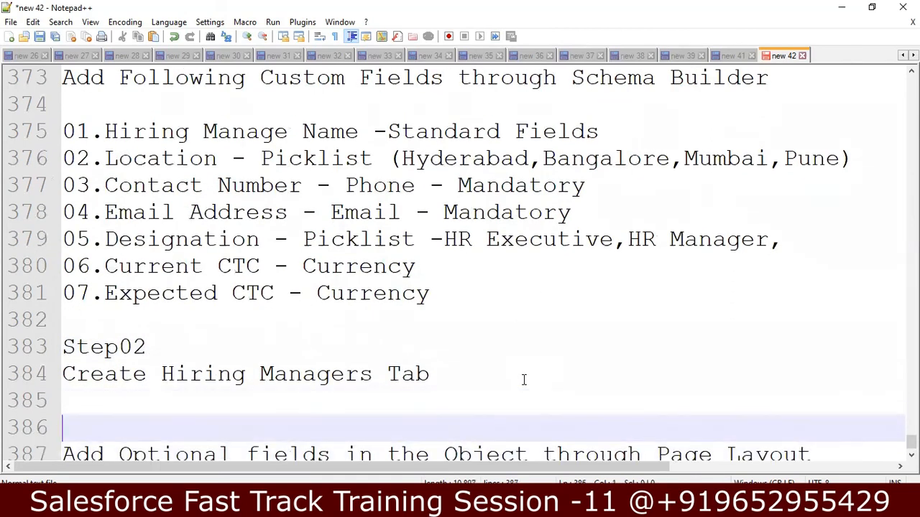
type("s")
key("BackSpace")
type("Step")
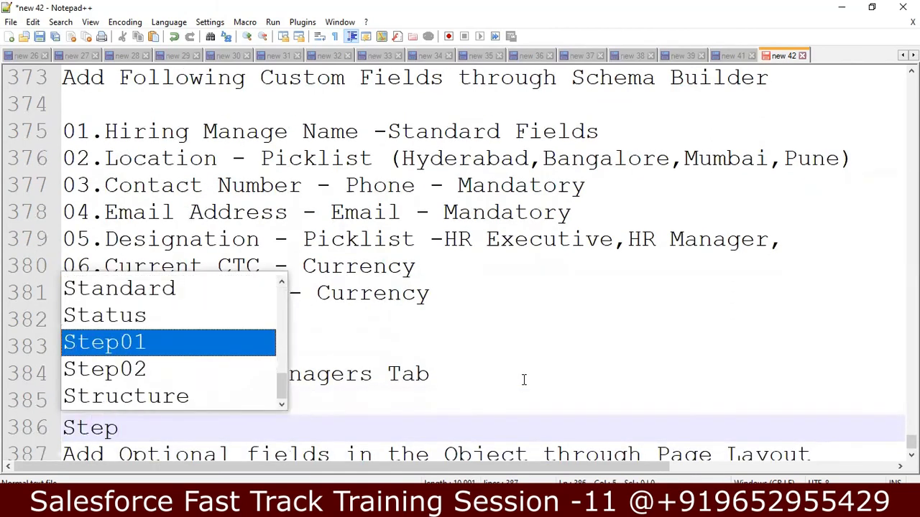
type("03")
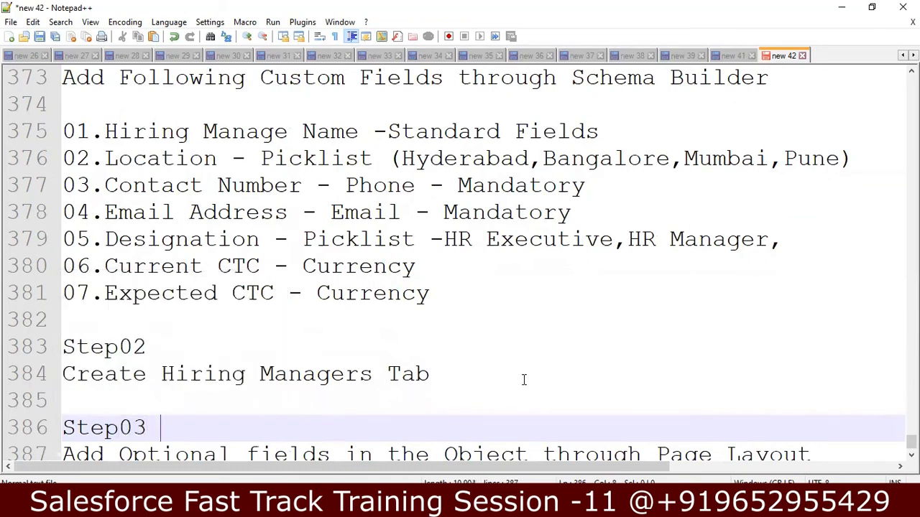
key("Down")
key("End")
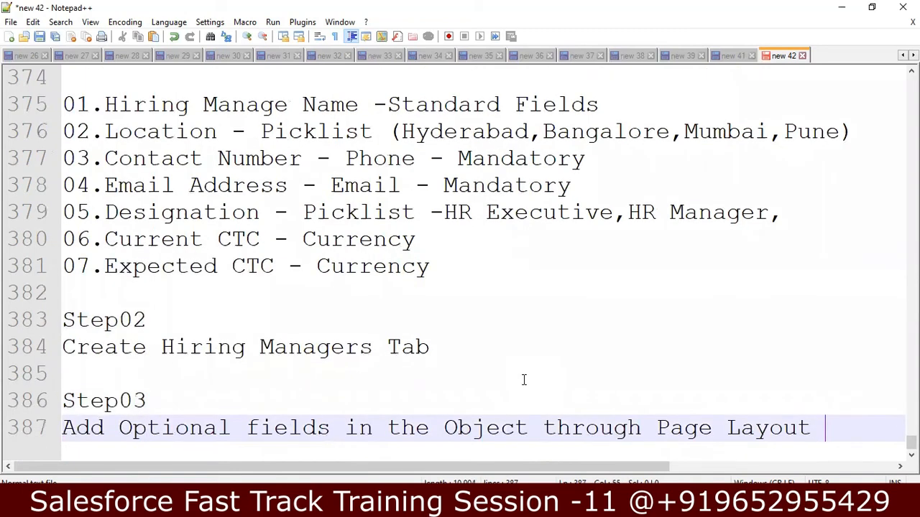
key("Return")
key("Return")
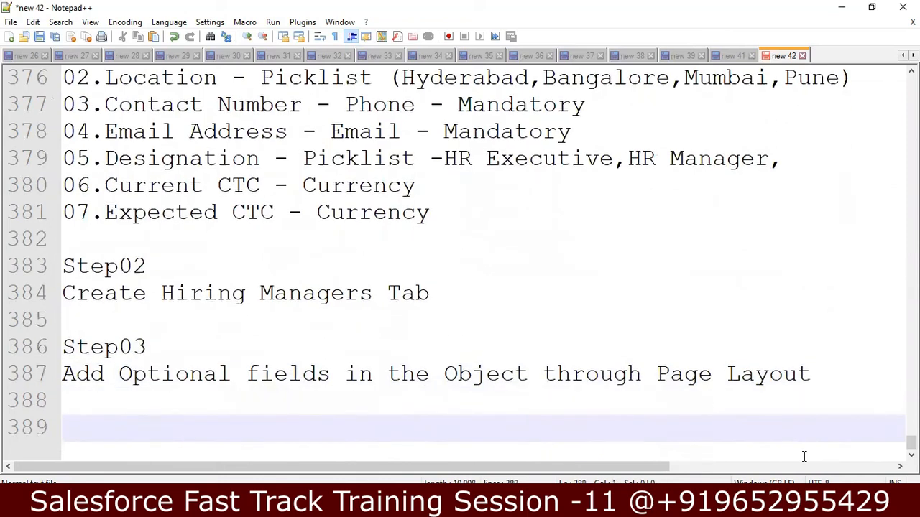
Step: Add Step04 'Activate Tracking Field History for 3 Fields'
type("Step04")
key("Return")
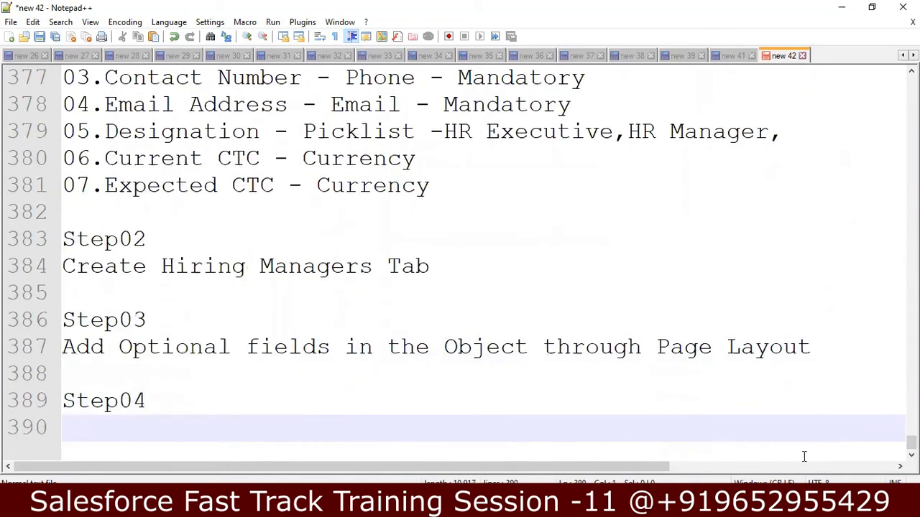
type("Creat")
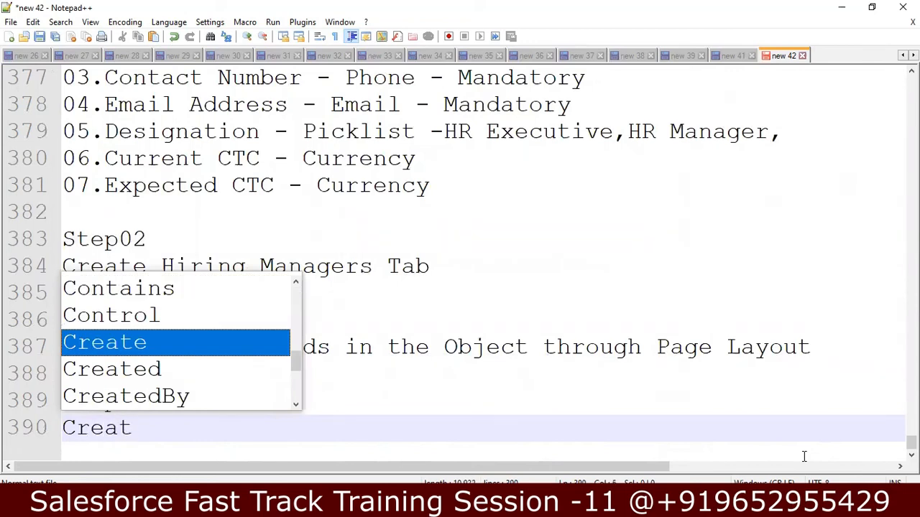
key("BackSpace")
key("BackSpace")
key("BackSpace")
key("BackSpace")
key("BackSpace")
type("Activate")
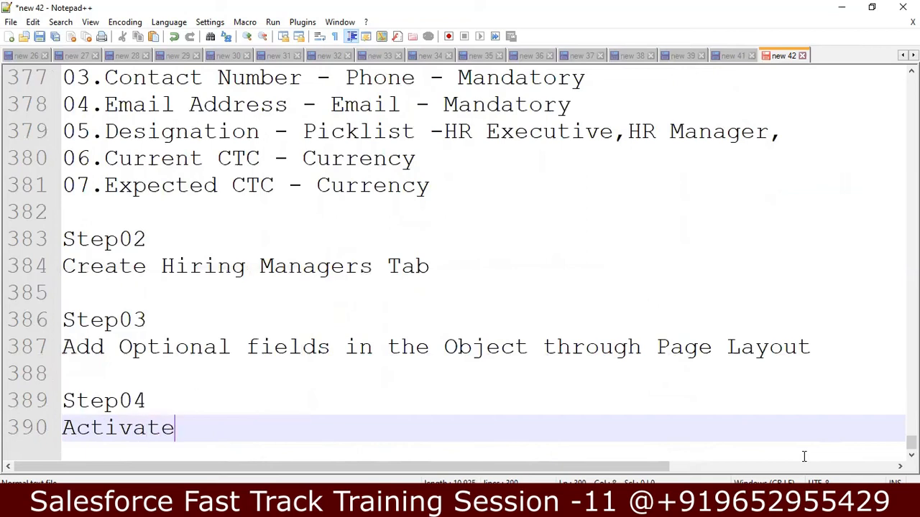
type(" Tracking ")
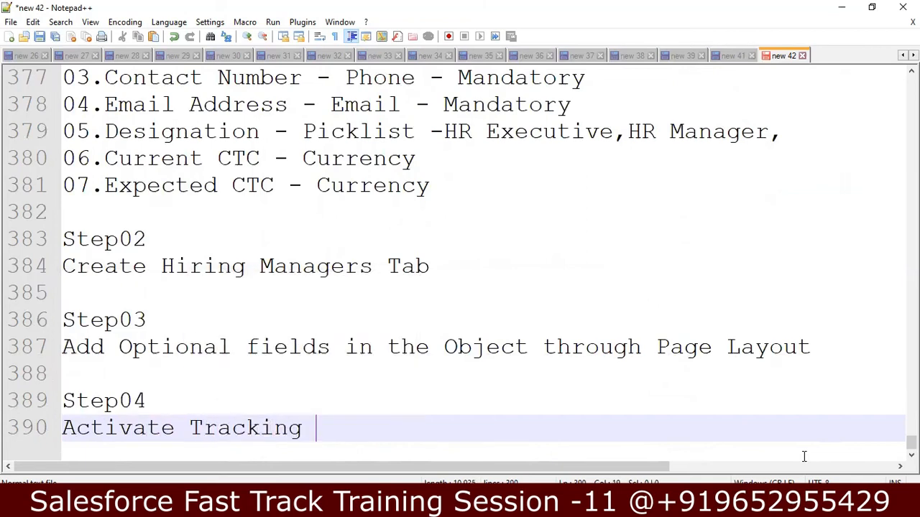
type("Fi")
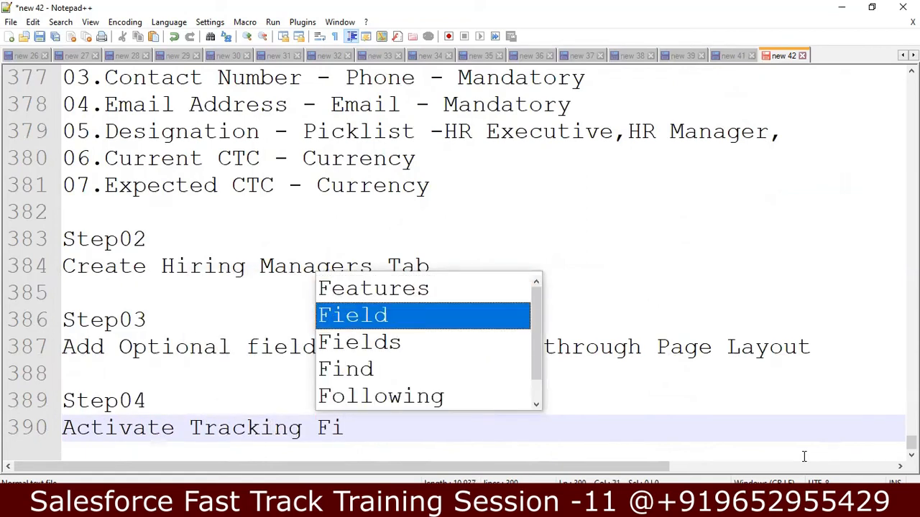
type("eld")
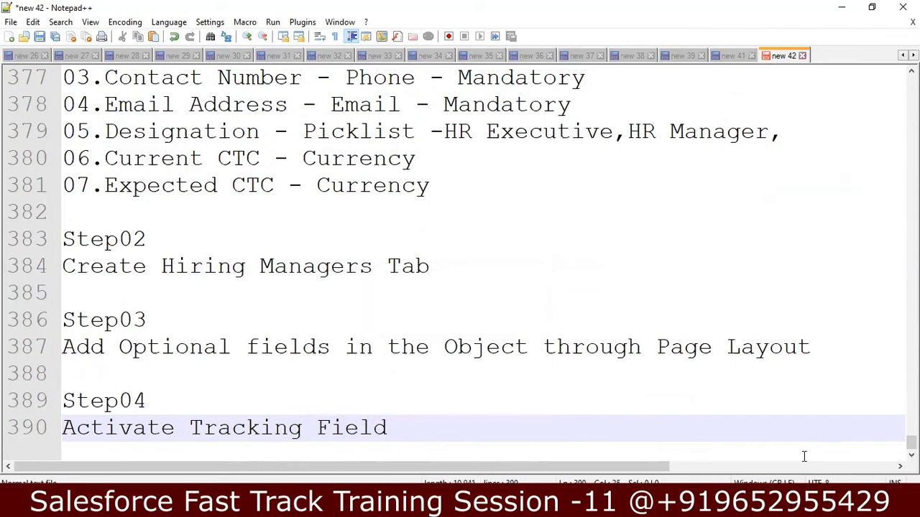
type(" History f")
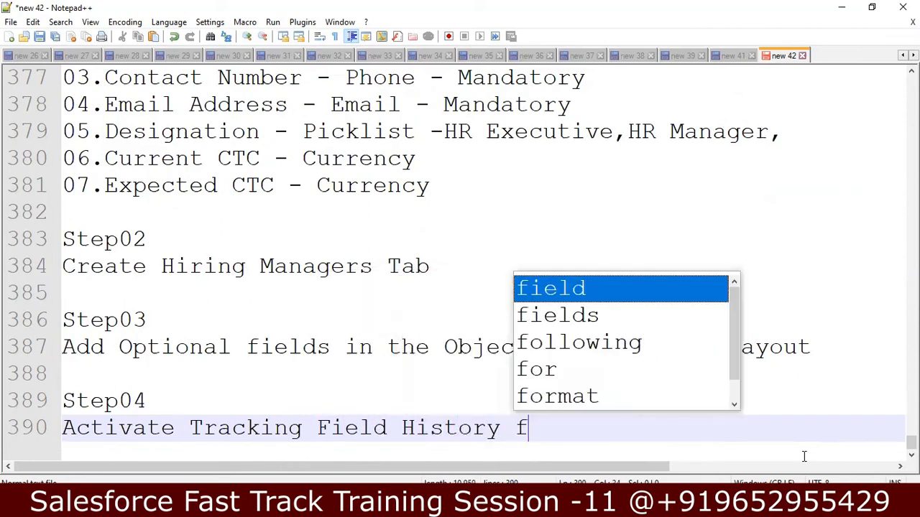
type("or 3 ")
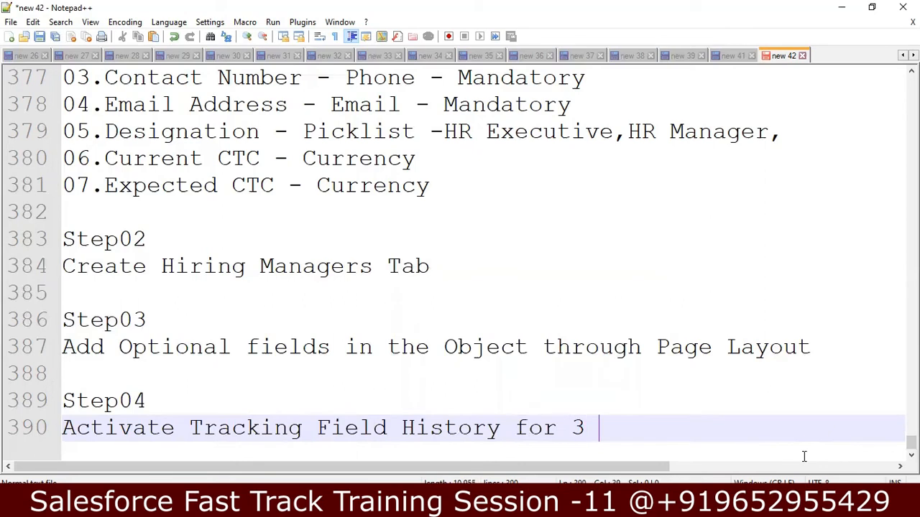
type("f")
key("BackSpace")
type("Fields")
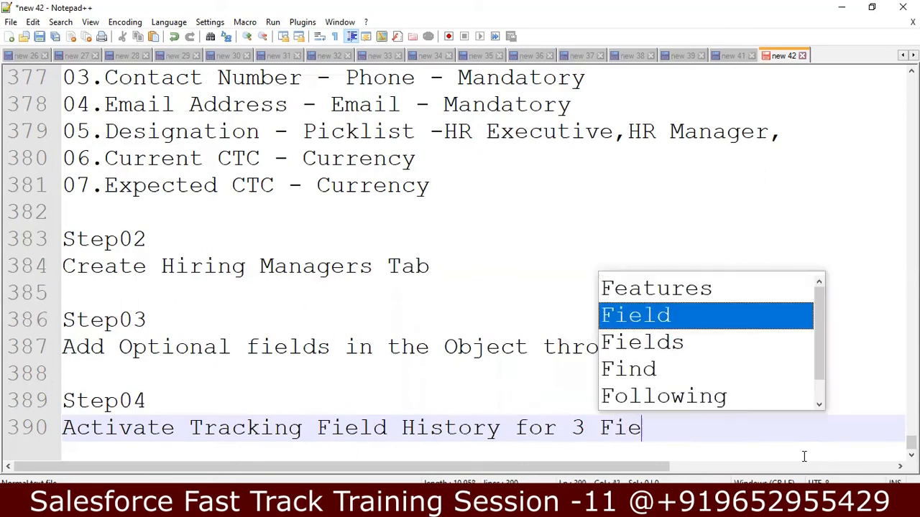
key("Return")
key("Return")
key("Return")
Step: Add Step05 'Add Hiring Manager History related list to Page Layout'
type("St")
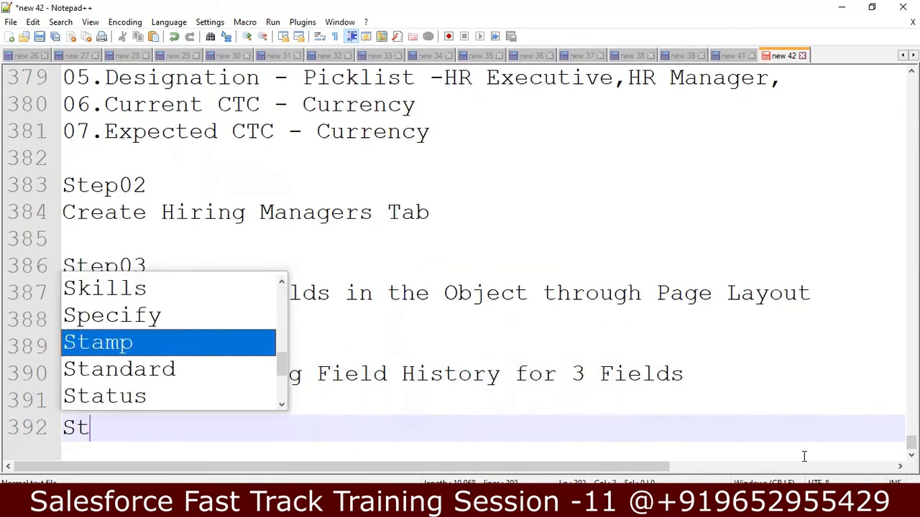
type("eop")
key("BackSpace")
key("BackSpace")
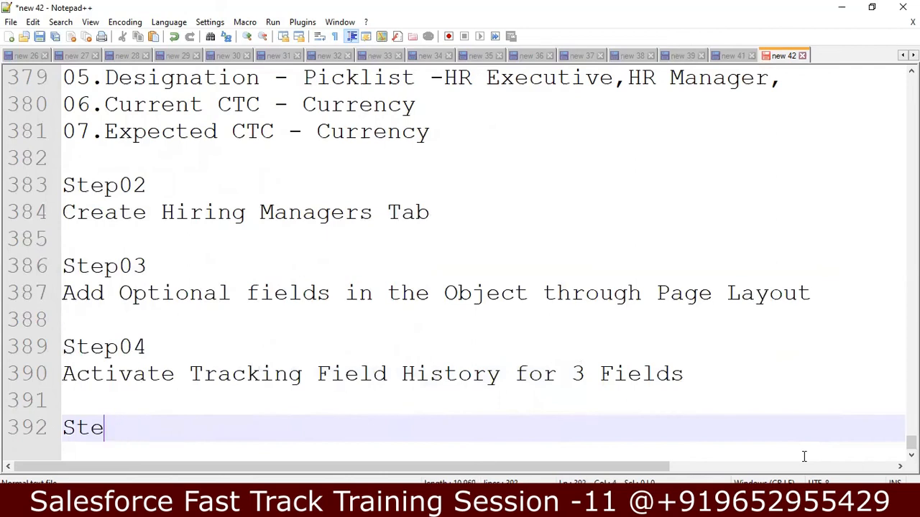
type("p05.")
key("Return")
type("A")
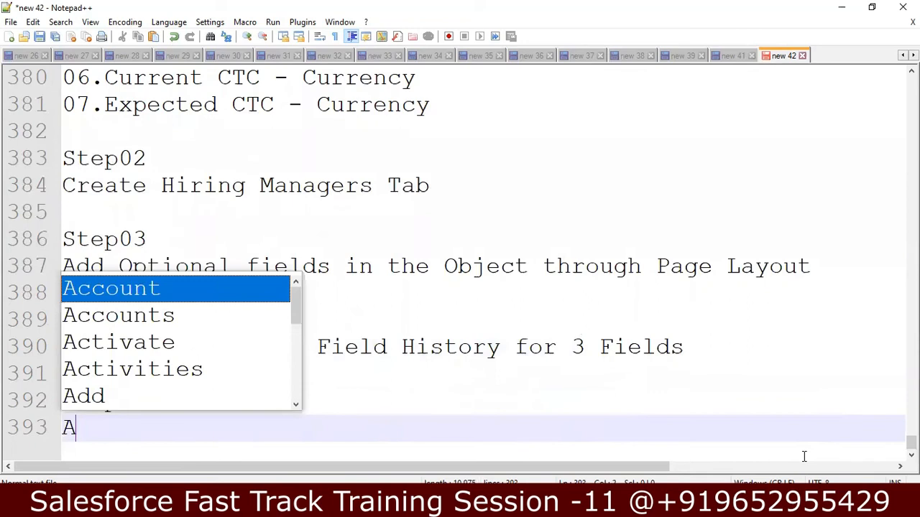
type("dd Re")
key("BackSpace")
key("BackSpace")
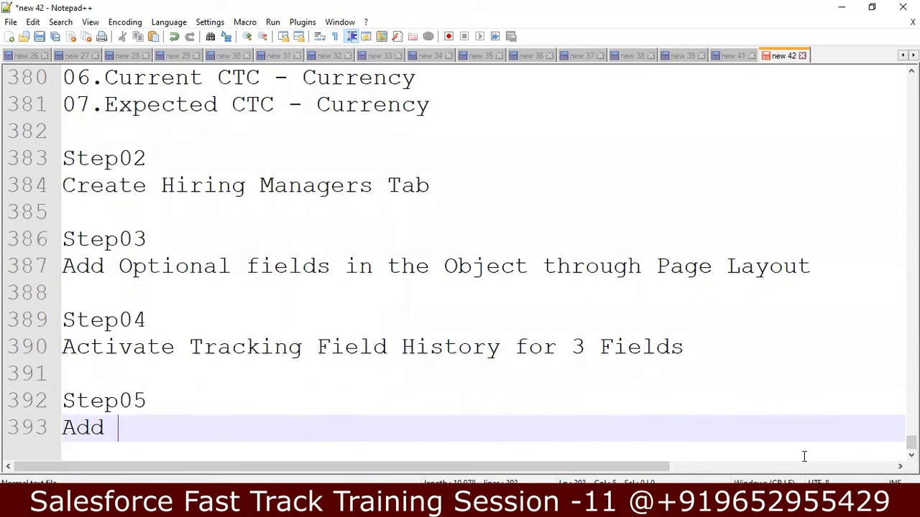
type("A")
key("BackSpace")
type("Hiri")
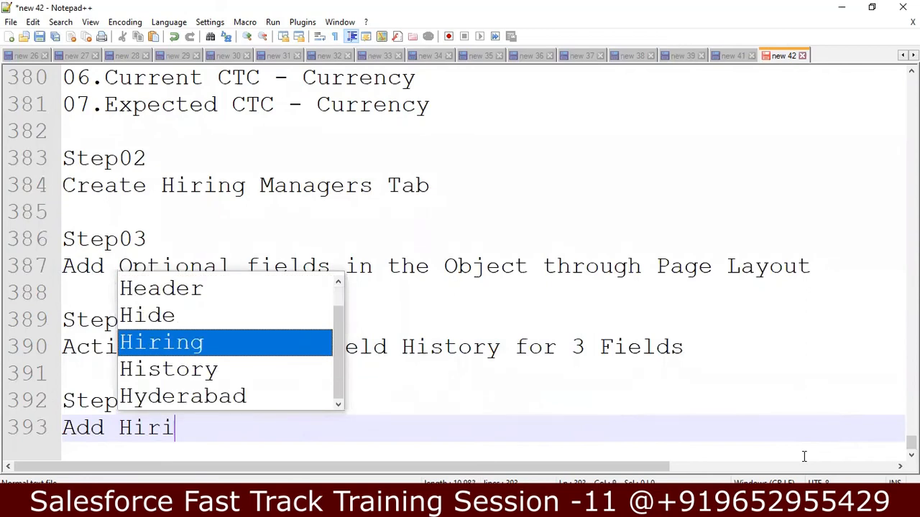
type("ng  Manage")
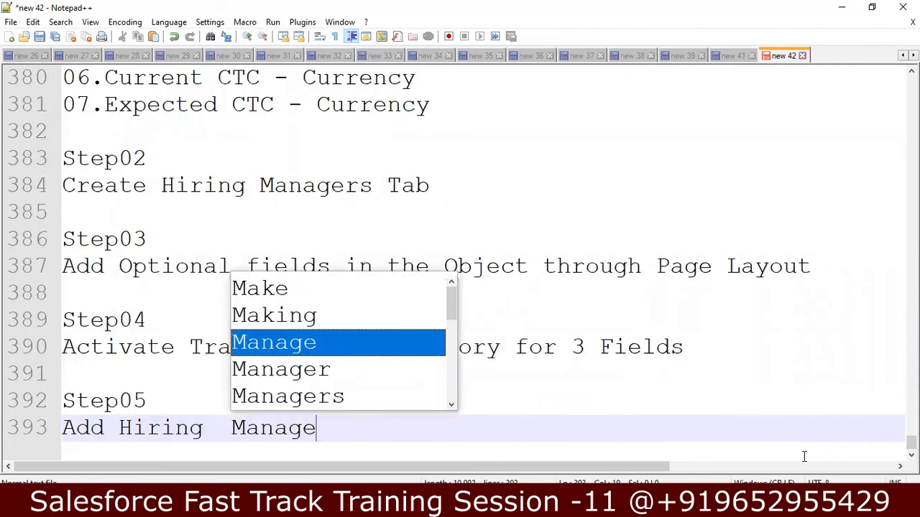
type("r History")
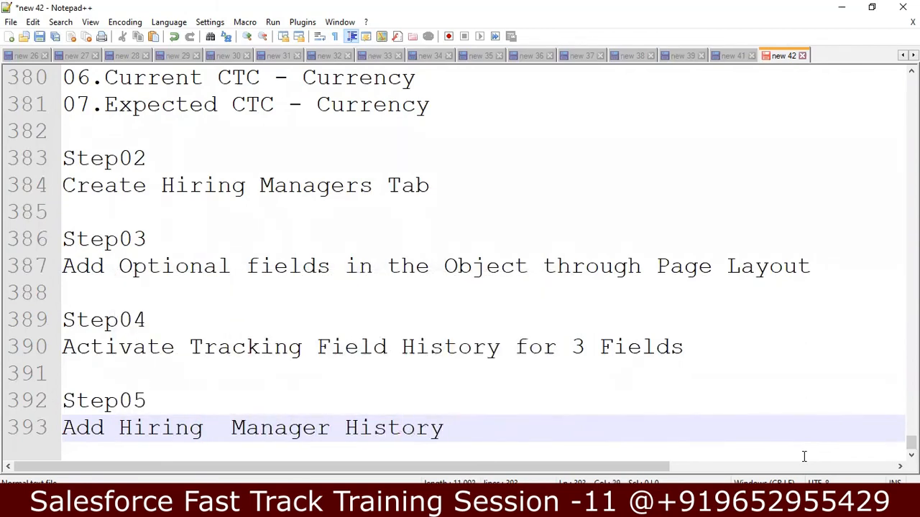
type(" related s")
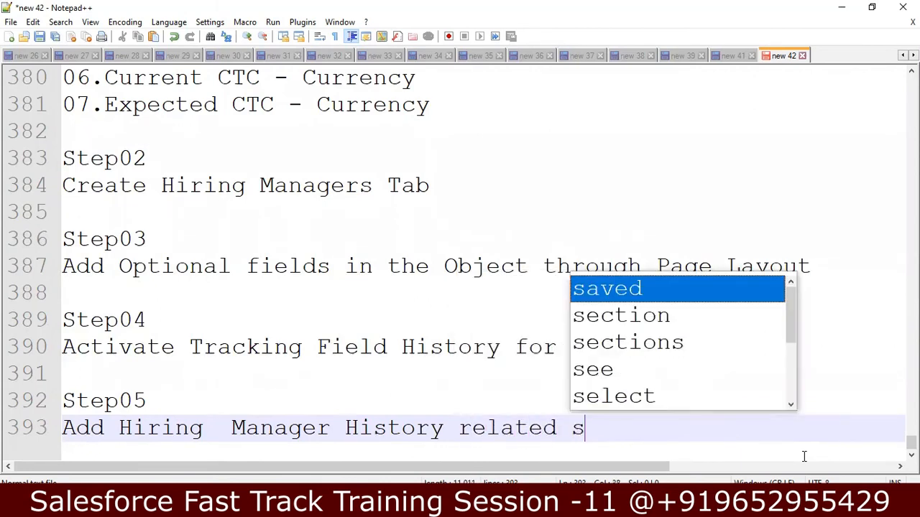
key("BackSpace")
type("list to Pay")
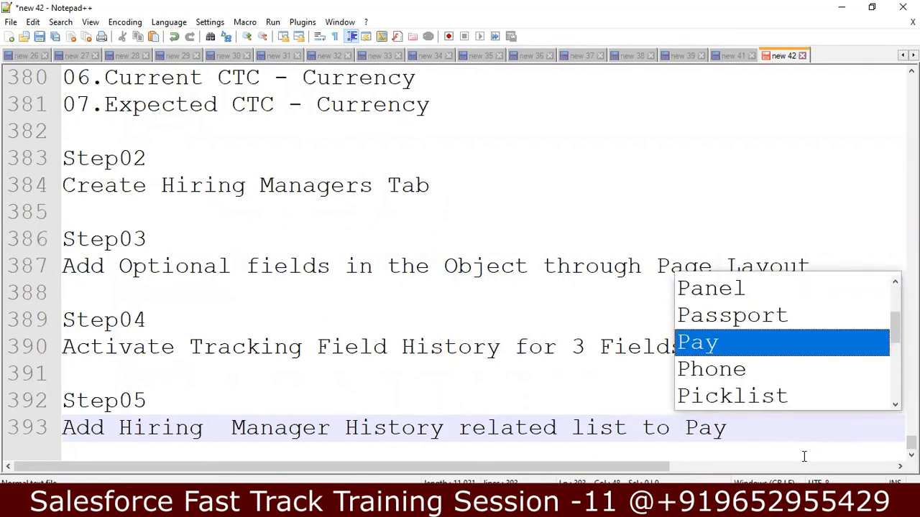
key("BackSpace")
type("ge")
type("ayou")
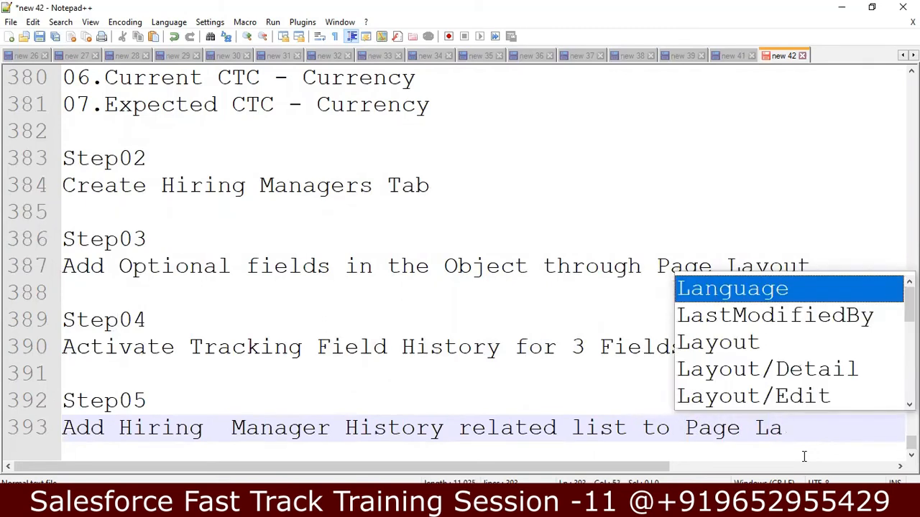
type("t")
key("Return")
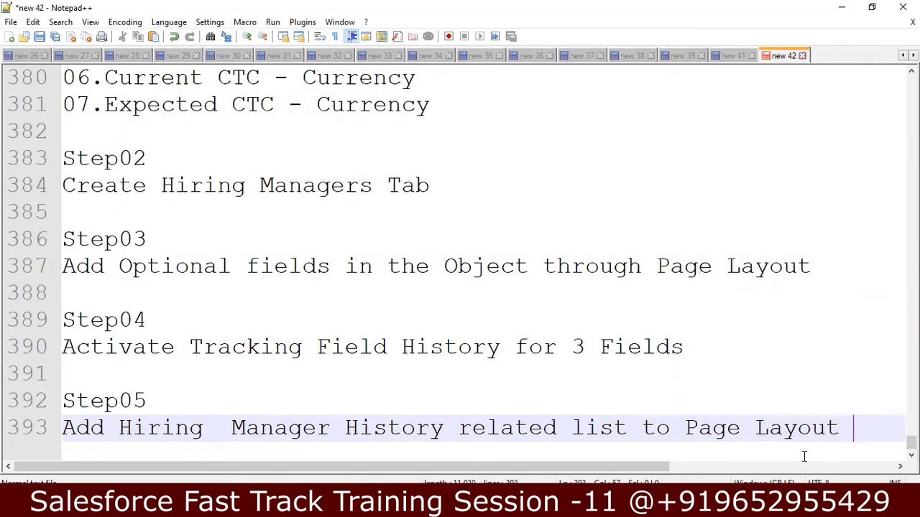
key("Return")
key("Return")
type("Obje")
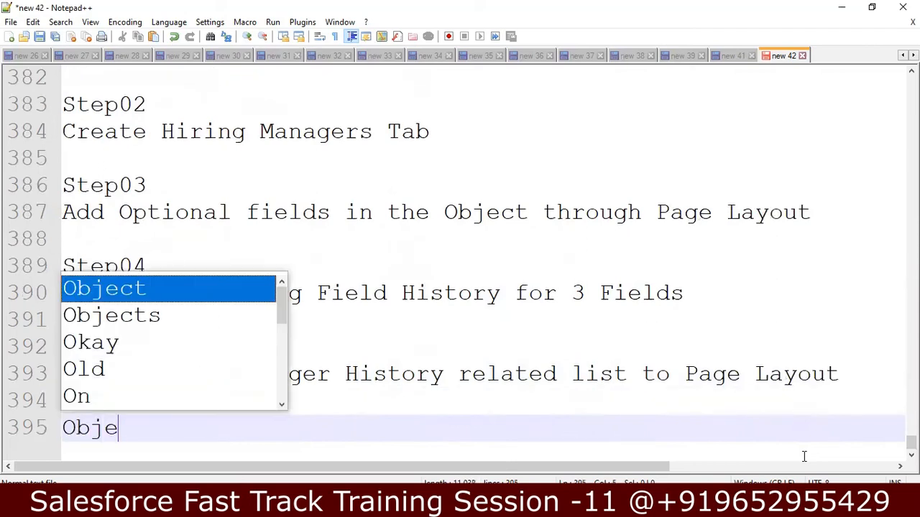
type("server t")
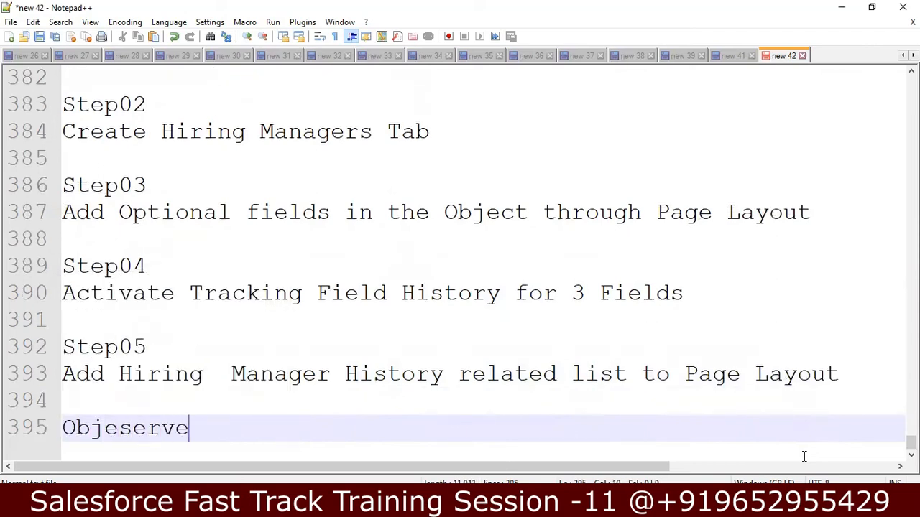
Step: Replace the misspelled text with 'Create Record for Hiring Manager and Edit 3 Fields'
key("BackSpace")
key("BackSpace")
key("BackSpace")
key("BackSpace")
key("BackSpace")
key("BackSpace")
key("BackSpace")
key("BackSpace")
key("BackSpace")
key("BackSpace")
key("BackSpace")
key("BackSpace")
type("E")
key("BackSpace")
type("Crea")
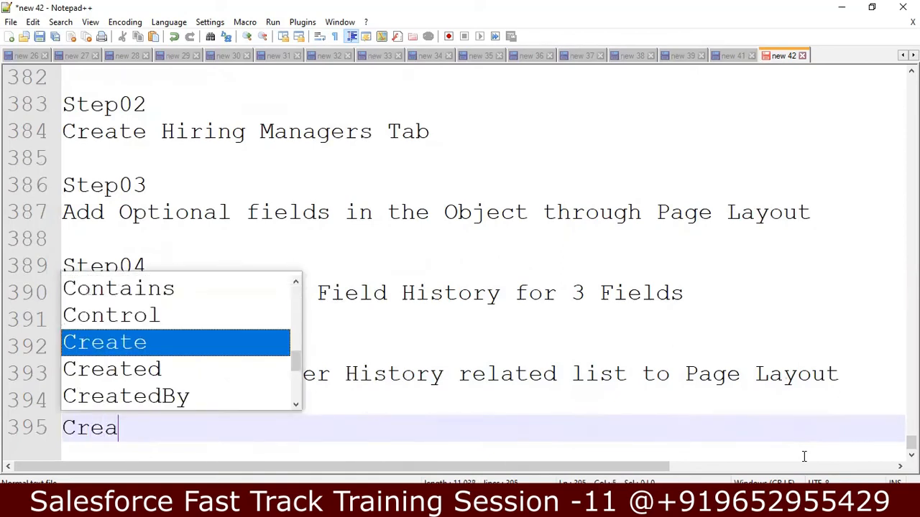
type("te Recor")
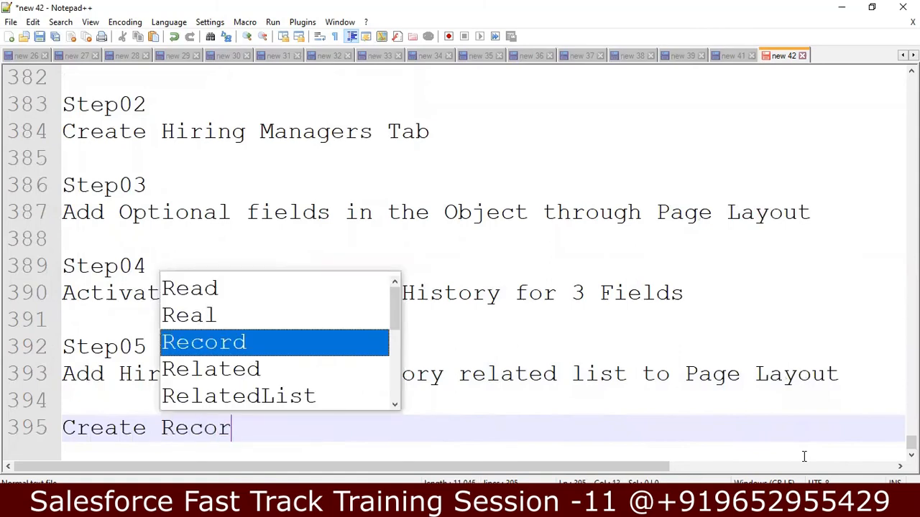
type("d for ")
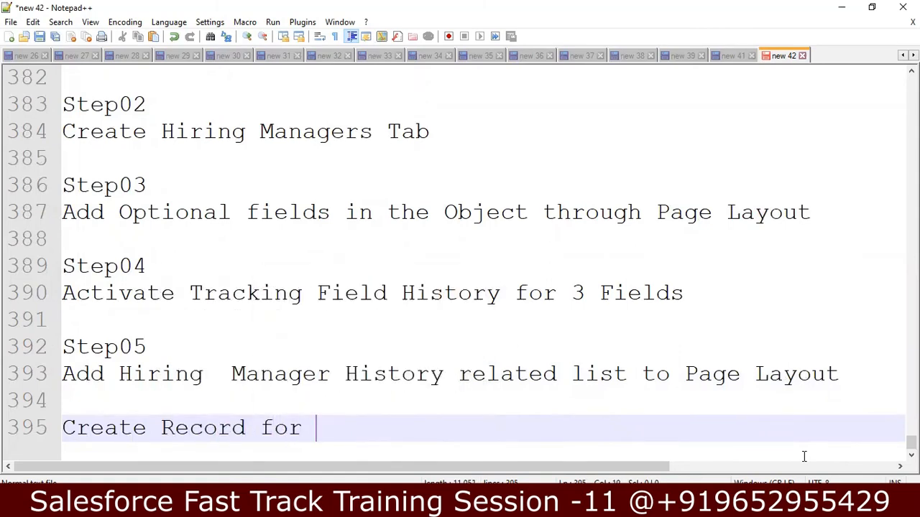
type("Hiring")
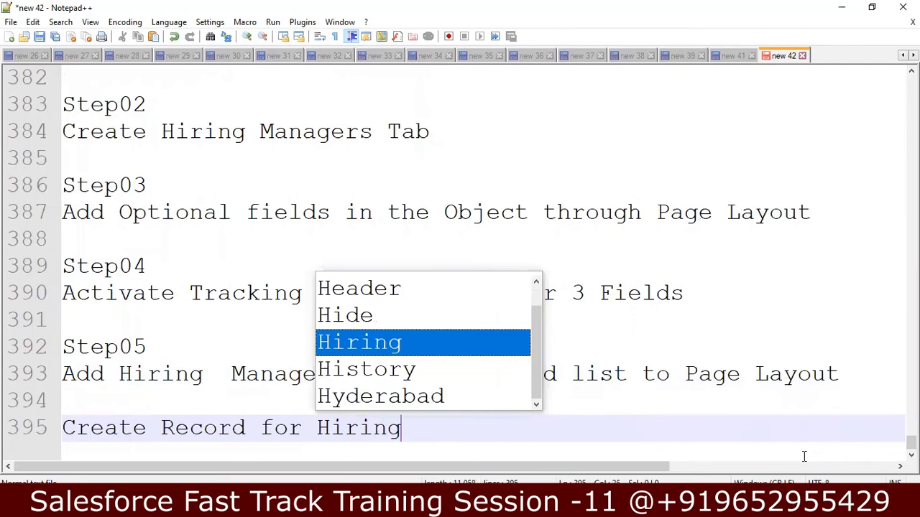
type(" Manager and")
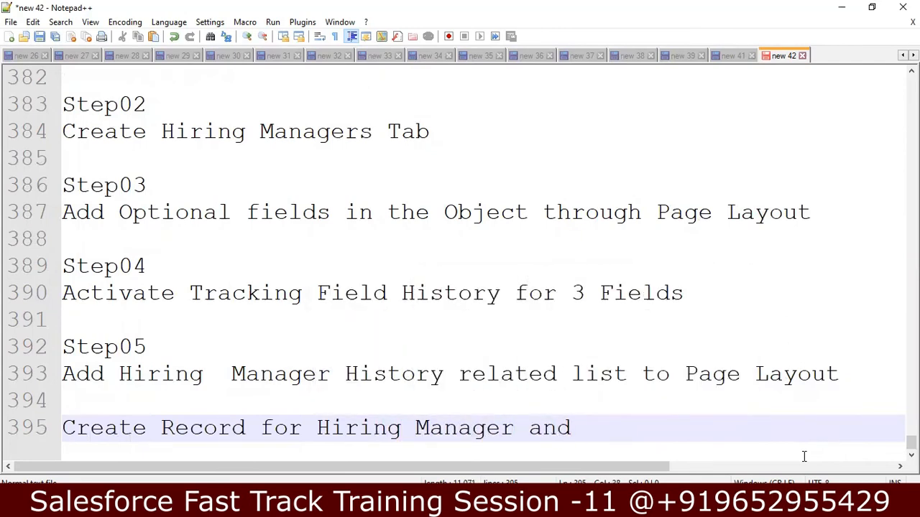
type(" Edit 3 Fields")
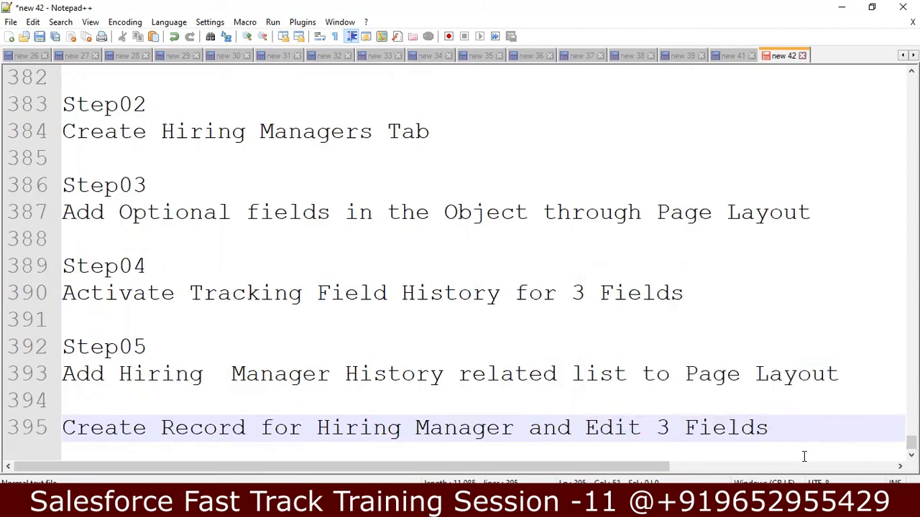
Step: Add 'Observer History of the field' with a dashed separator line below it
key("Return")
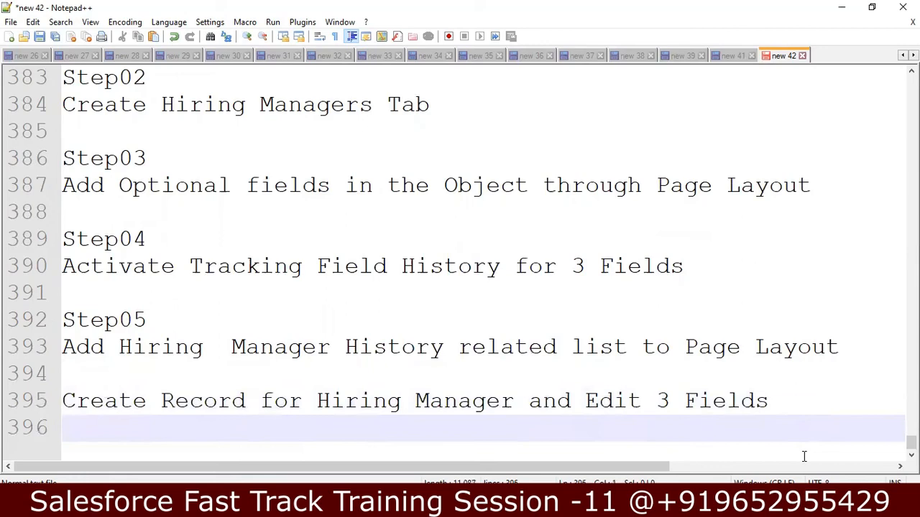
type("Observer ")
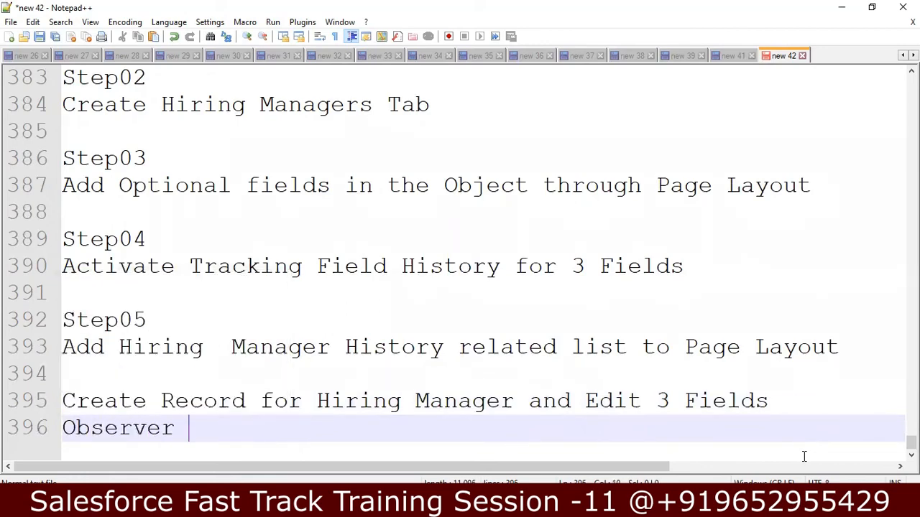
type("A")
key("BackSpace")
type("History of the")
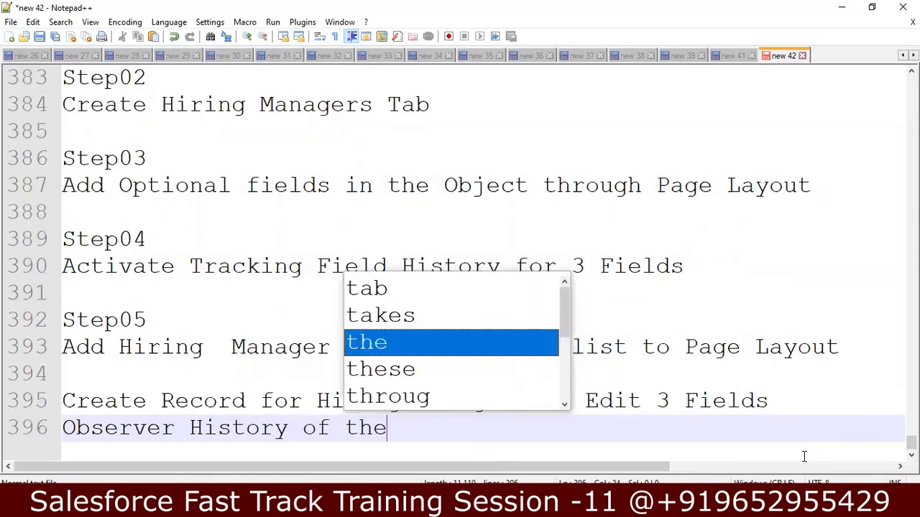
type(" field")
key("Return")
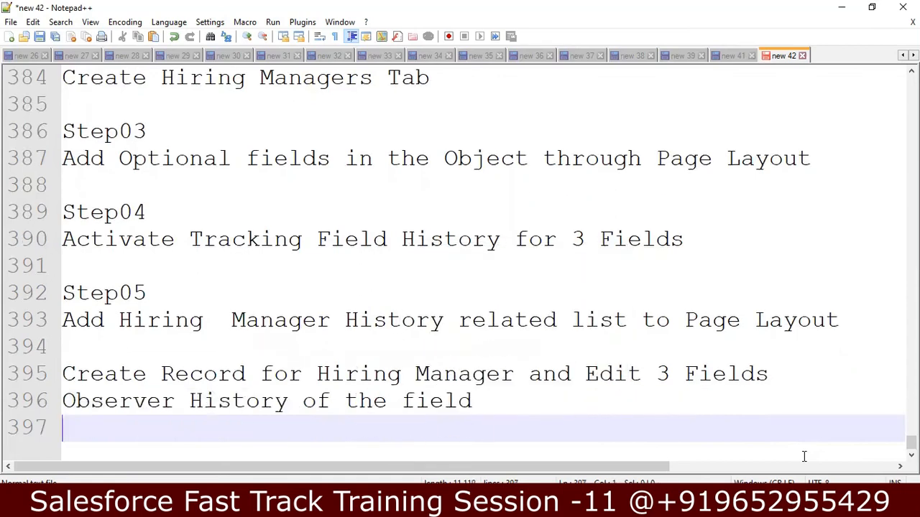
type("--------------------------------------")
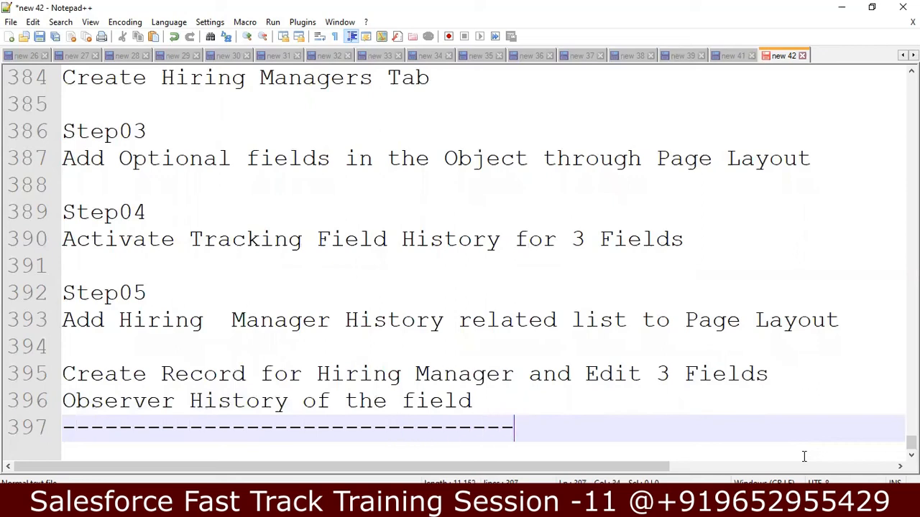
Step: Extend the closing separator and the short dashed line above Assignment into full dividers
key("Up")
key("Up")
key("Up")
key("Up")
key("Up")
key("Up")
key("Up")
key("Up")
key("Up")
key("Up")
key("Up")
key("Up")
key("Up")
key("Up")
key("Up")
key("Up")
key("Up")
key("Up")
key("Up")
key("Up")
key("Up")
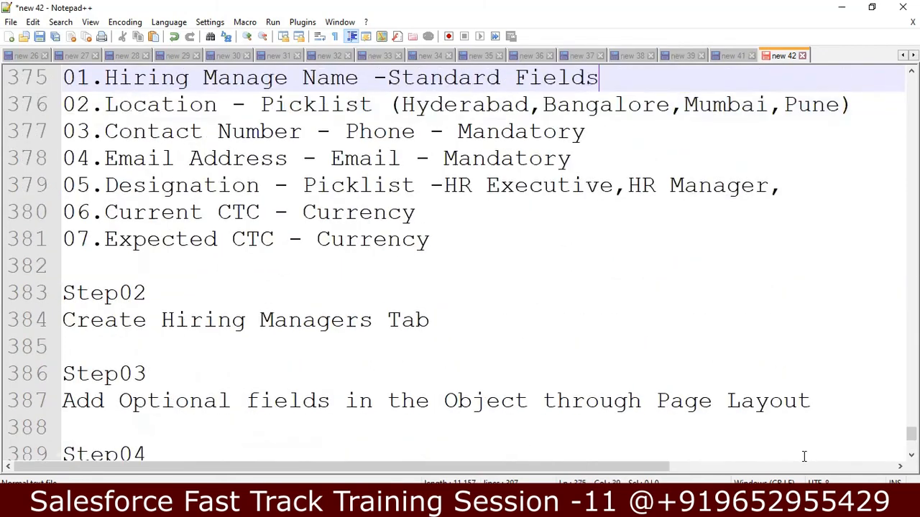
key("Down")
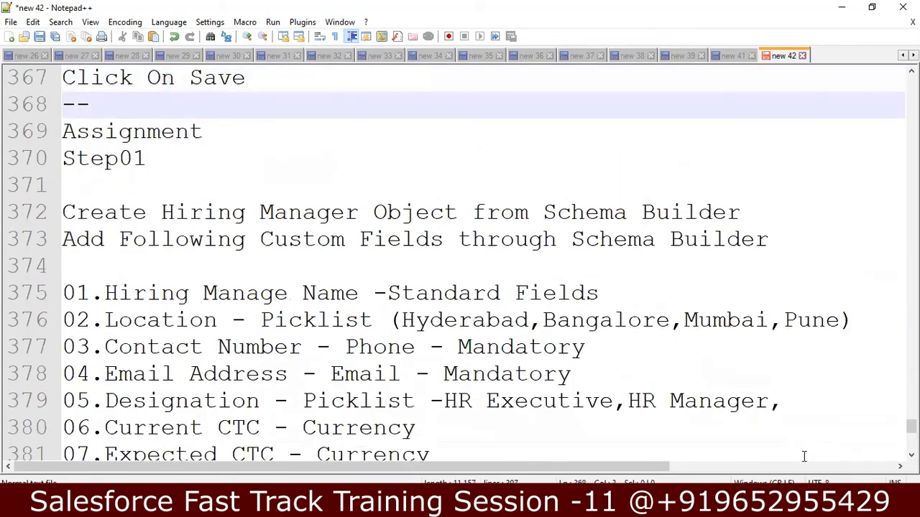
type("------------")
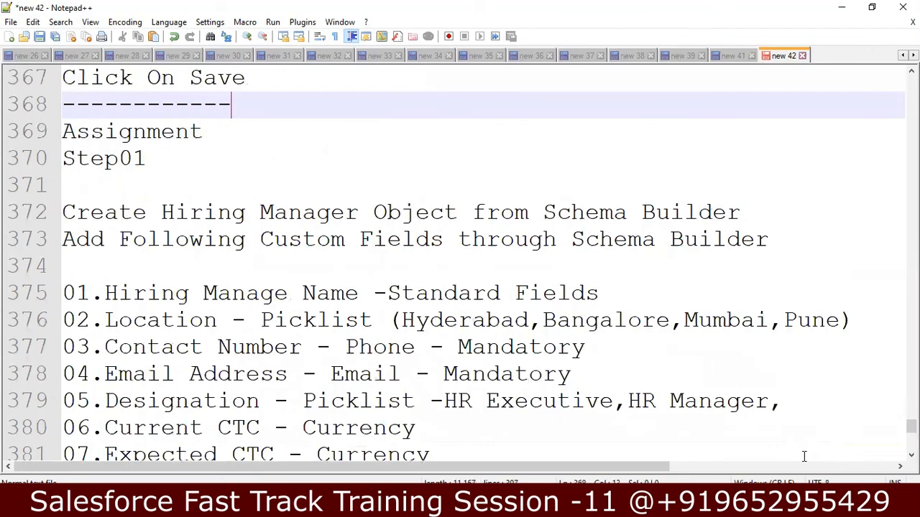
Step: Review the Step03–Step05 notes and select 'Hiring Manager History' in the Step05 line
key("Down")
key("Down")
key("Down")
key("Down")
key("Down")
key("Down")
key("Down")
key("Down")
key("Down")
key("Down")
key("Down")
key("Down")
key("Down")
key("Down")
key("Down")
key("Down")
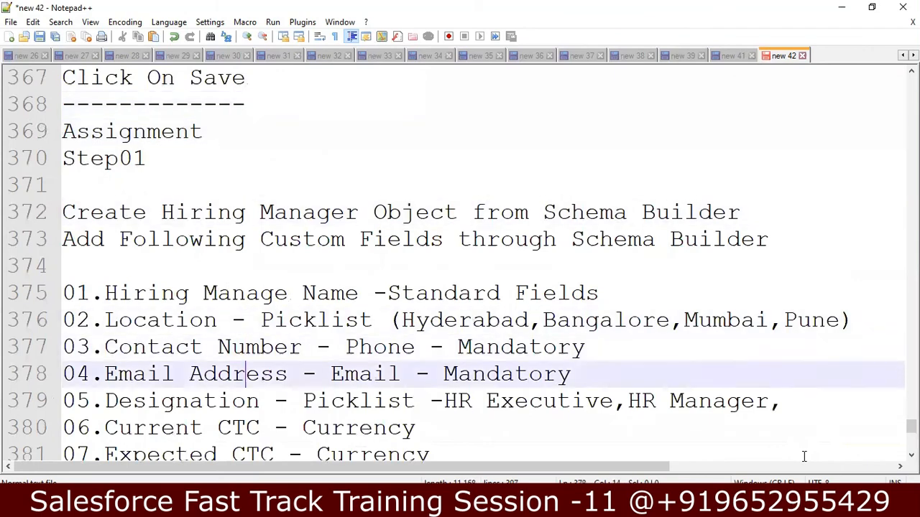
key("Down")
key("Down")
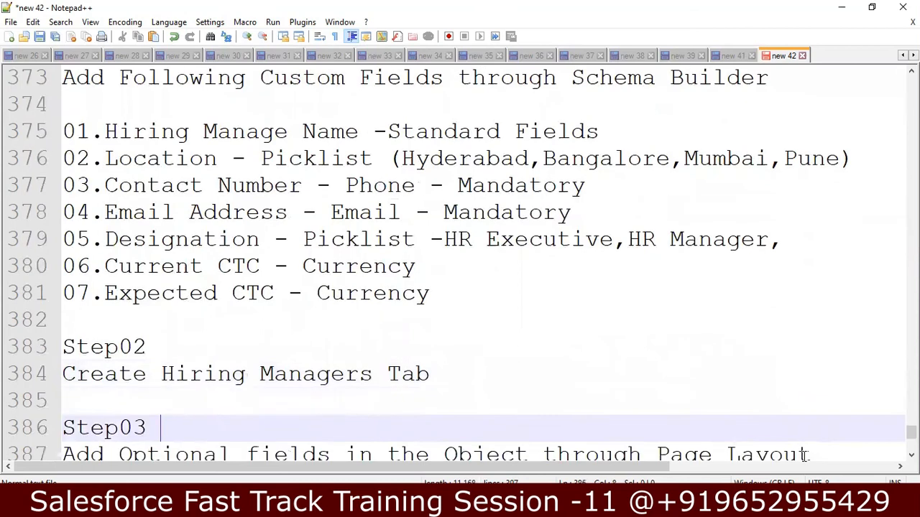
key("Down")
key("Down")
key("Down")
key("Down")
key("Down")
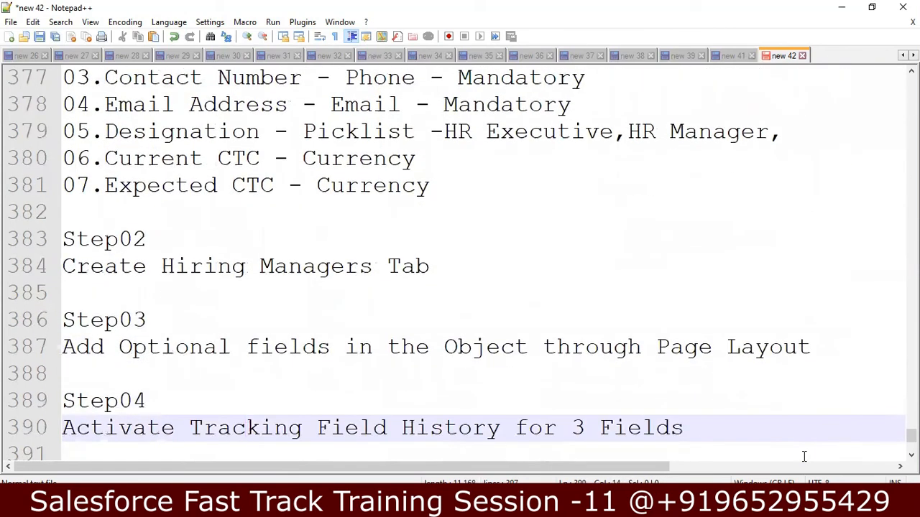
key("Down")
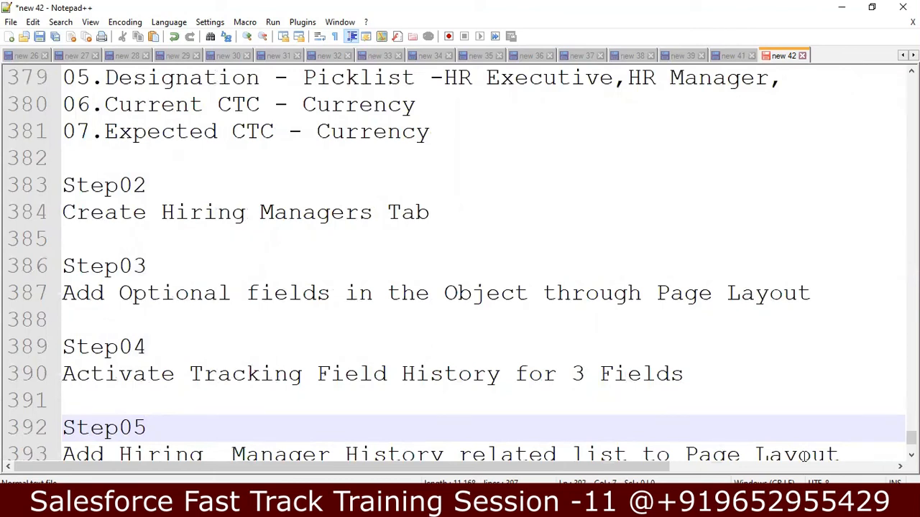
key("Down")
key("Down")
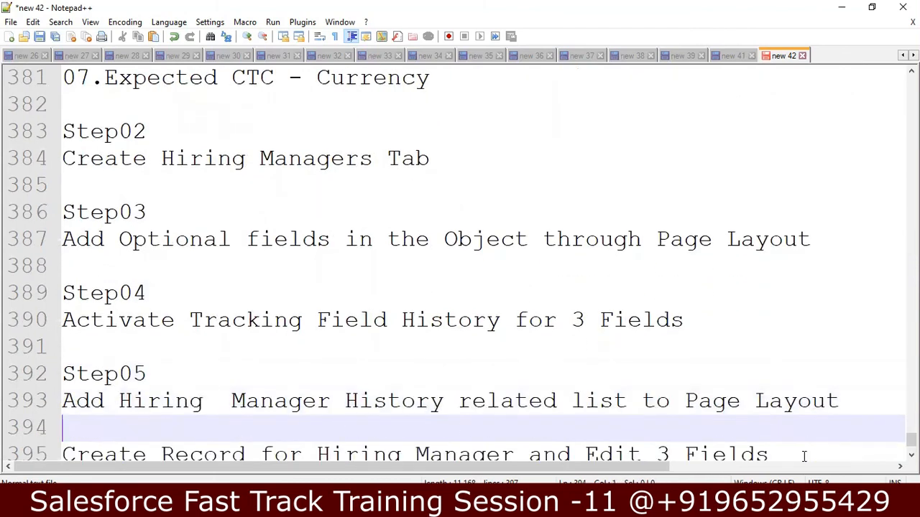
key("Down")
key("Down")
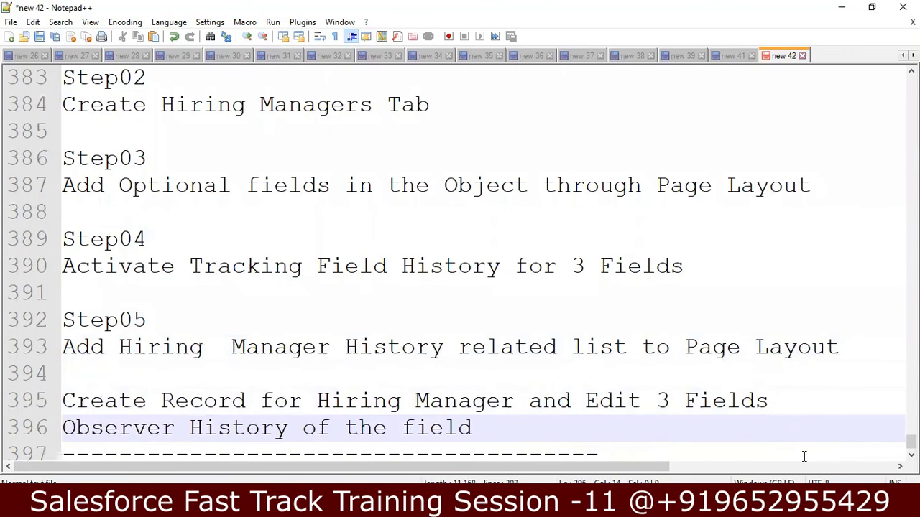
key("Down")
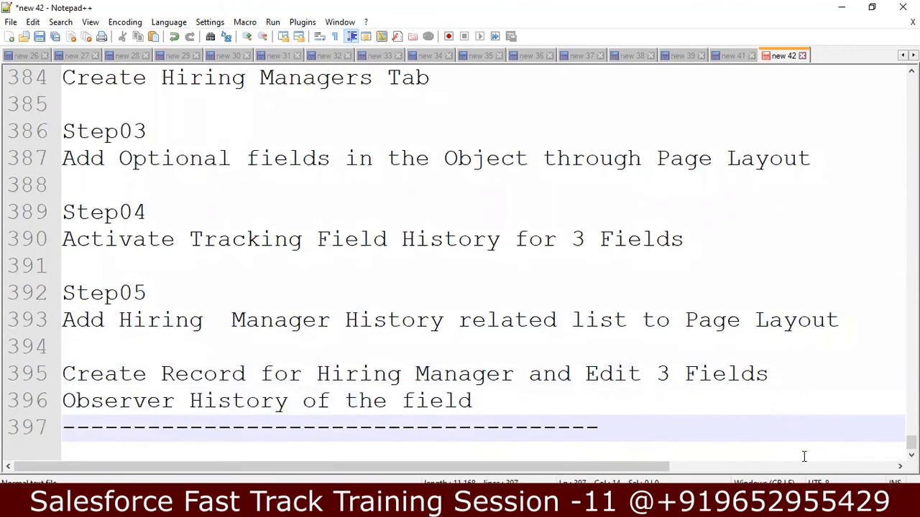
key("Up")
key("Up")
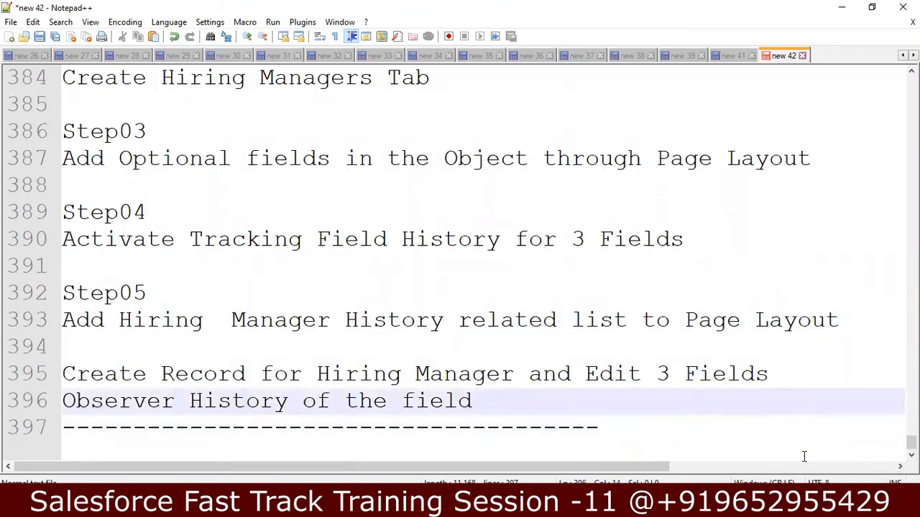
key("Down")
key("Up")
key("Up")
key("Up")
key("Left")
key("Left")
key("Left")
key("Left")
key("Left")
key("Left")
key("Left")
key("Left")
key("Left")
key("shift+Right")
key("shift+Right")
key("shift+Right")
key("shift+Right")
key("shift+Right")
key("shift+Right")
key("shift+Right")
key("shift+Right")
key("shift+Right")
key("shift+Right")
key("shift+Right")
key("shift+Right")
key("shift+Right")
key("shift+Right")
key("shift+Right")
key("shift+Right")
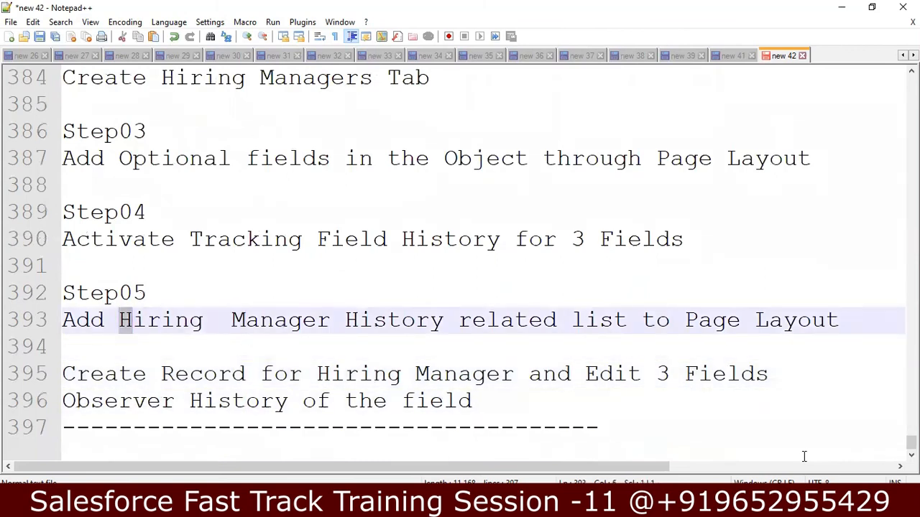
key("shift+Right")
key("shift+Right")
key("shift+Right")
key("shift+Right")
key("shift+Right")
key("shift+Right")
key("shift+Right")
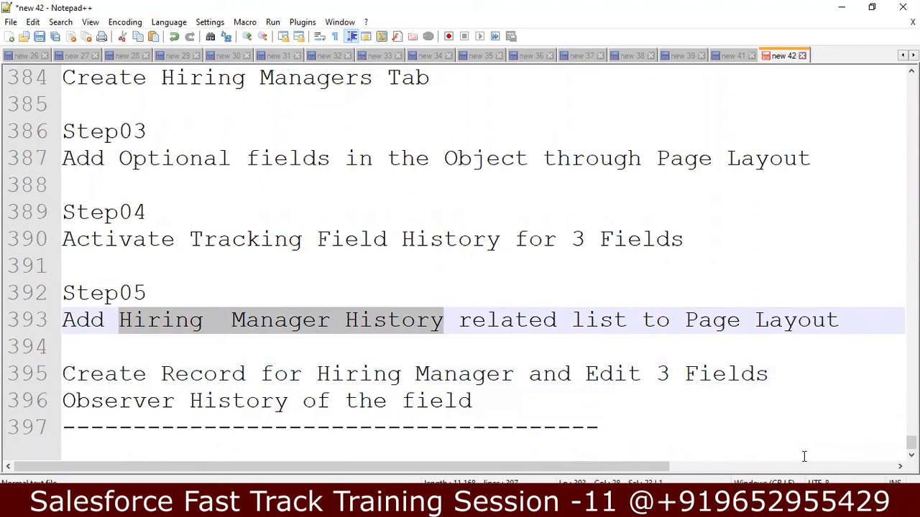
Step: Add a 'Relationships -4-5' header with a dashed divider, then return to the Salesforce Hiring Manager record
key("Down")
key("Down")
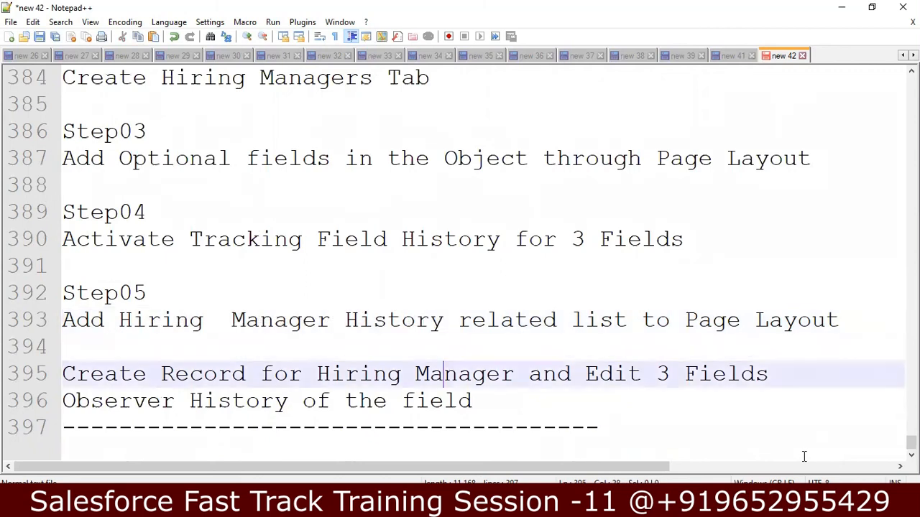
key("Down")
key("Down")
key("End")
key("Return")
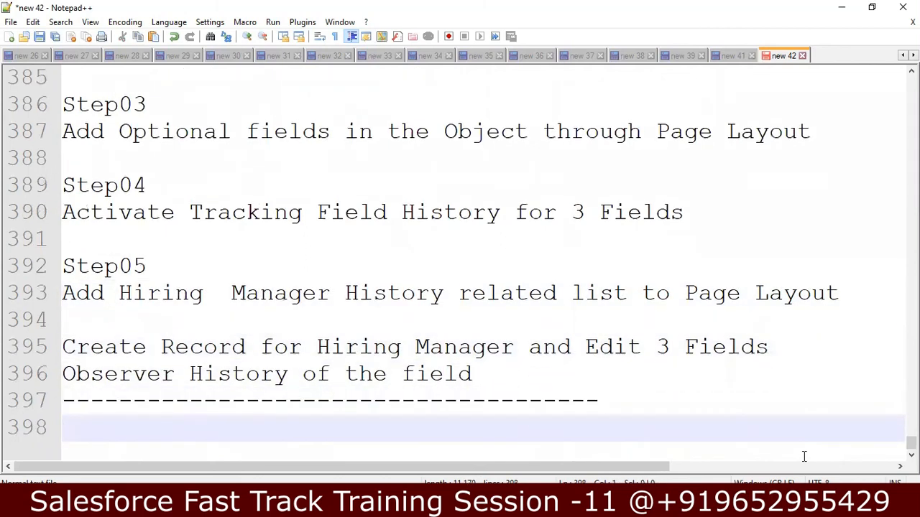
type("Re")
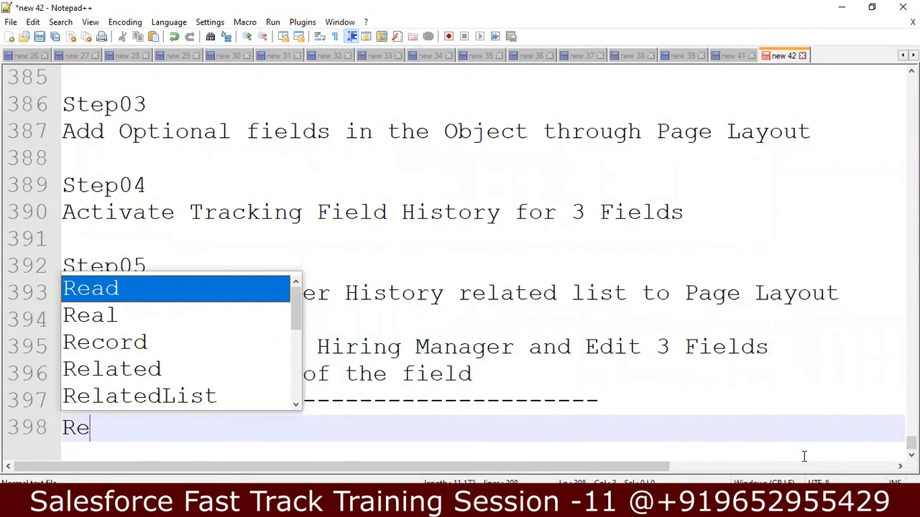
type("lastion")
key("BackSpace")
key("BackSpace")
key("BackSpace")
key("BackSpace")
key("BackSpace")
type("tionships ")
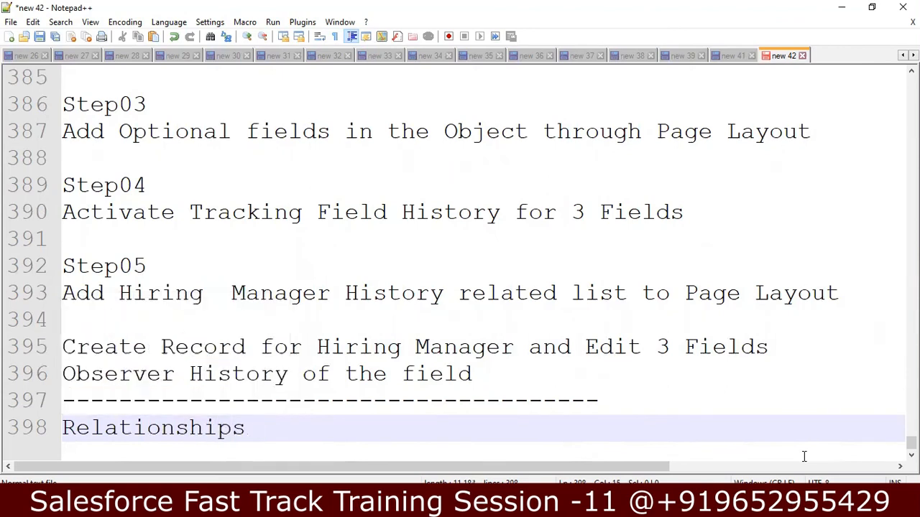
type("-4-5")
key("Return")
type("---")
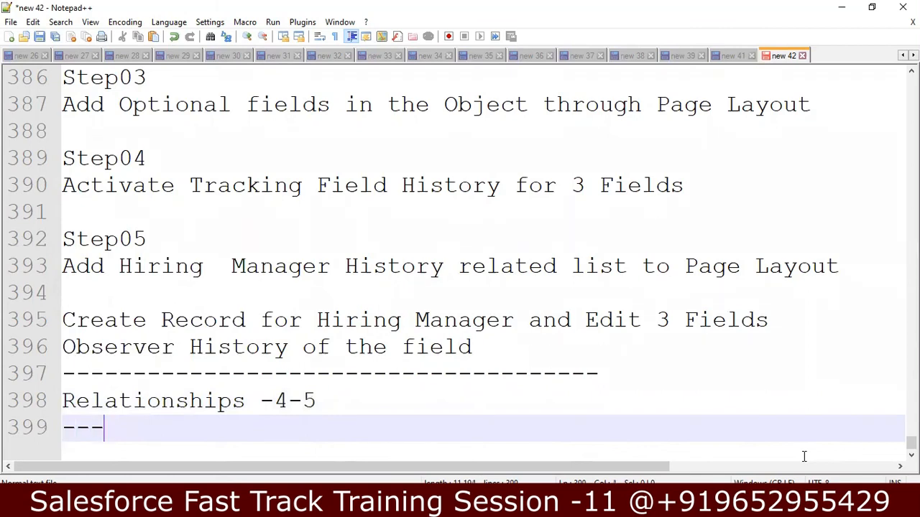
type("--------------------------------")
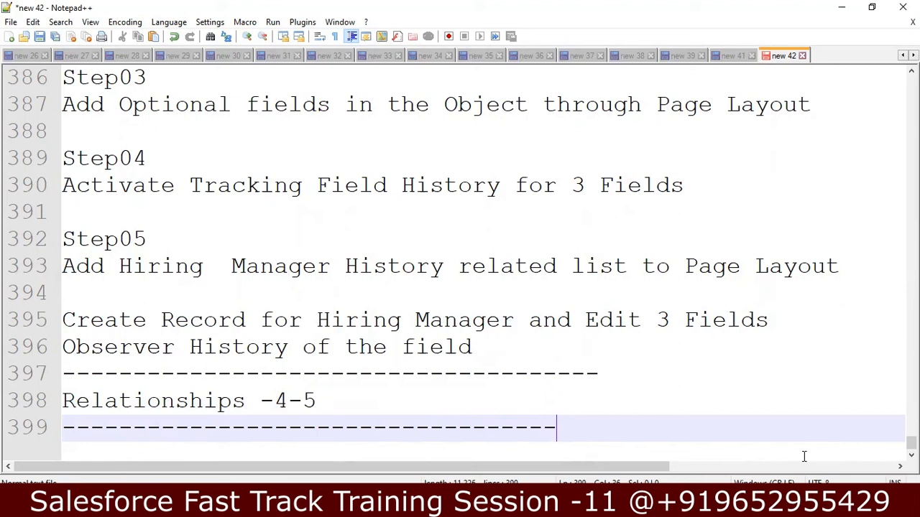
type("---")
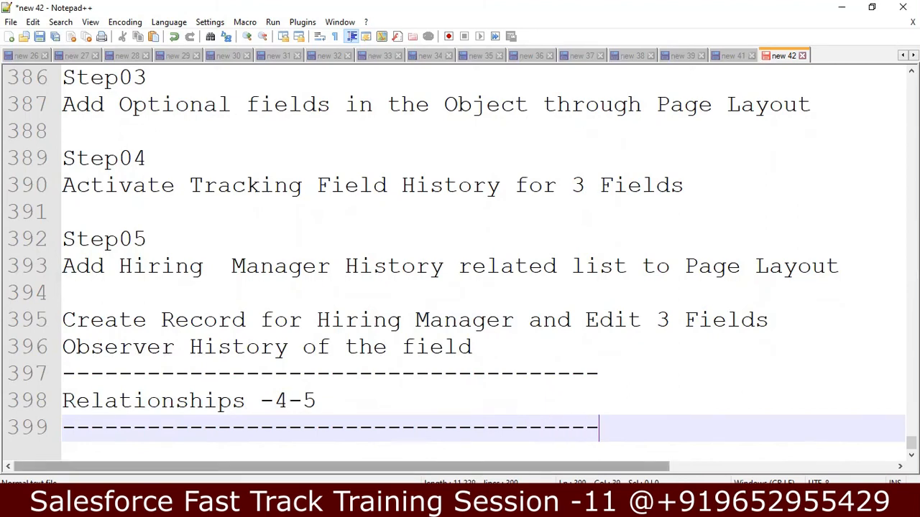
key("alt+Tab")
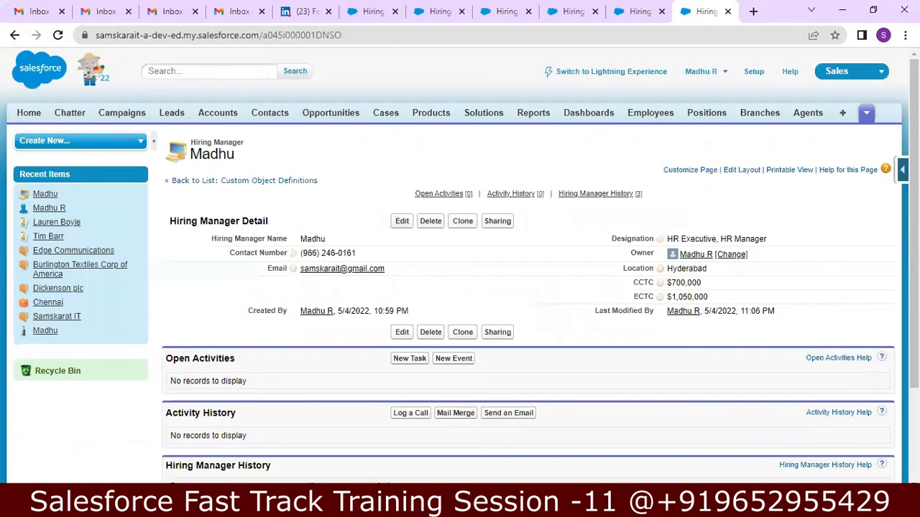